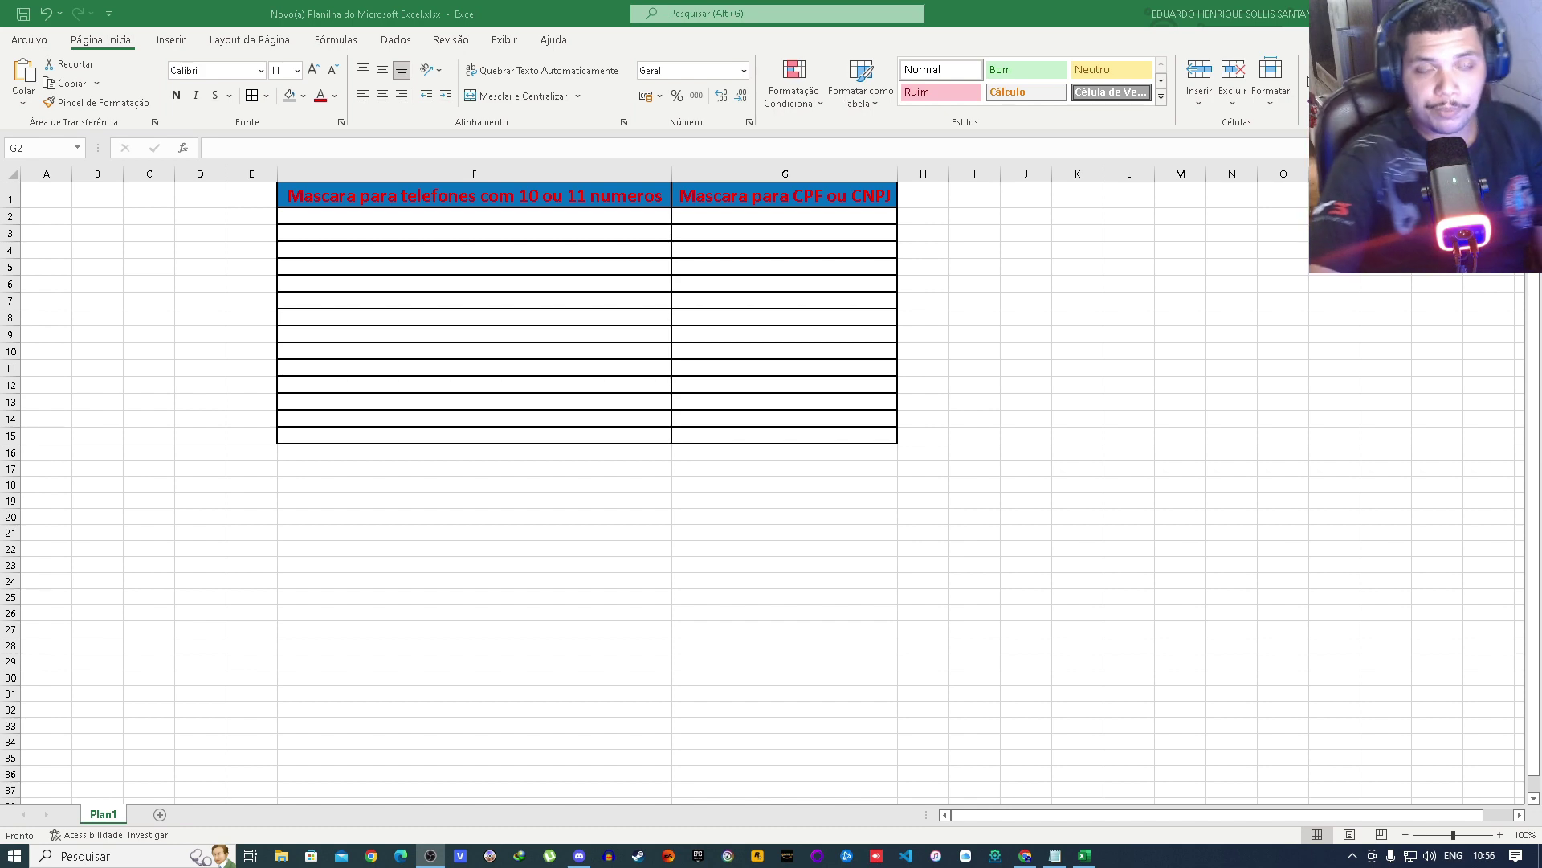
Step: Try entering 21 in cell F2, then discard the entry
left_click(848, 219)
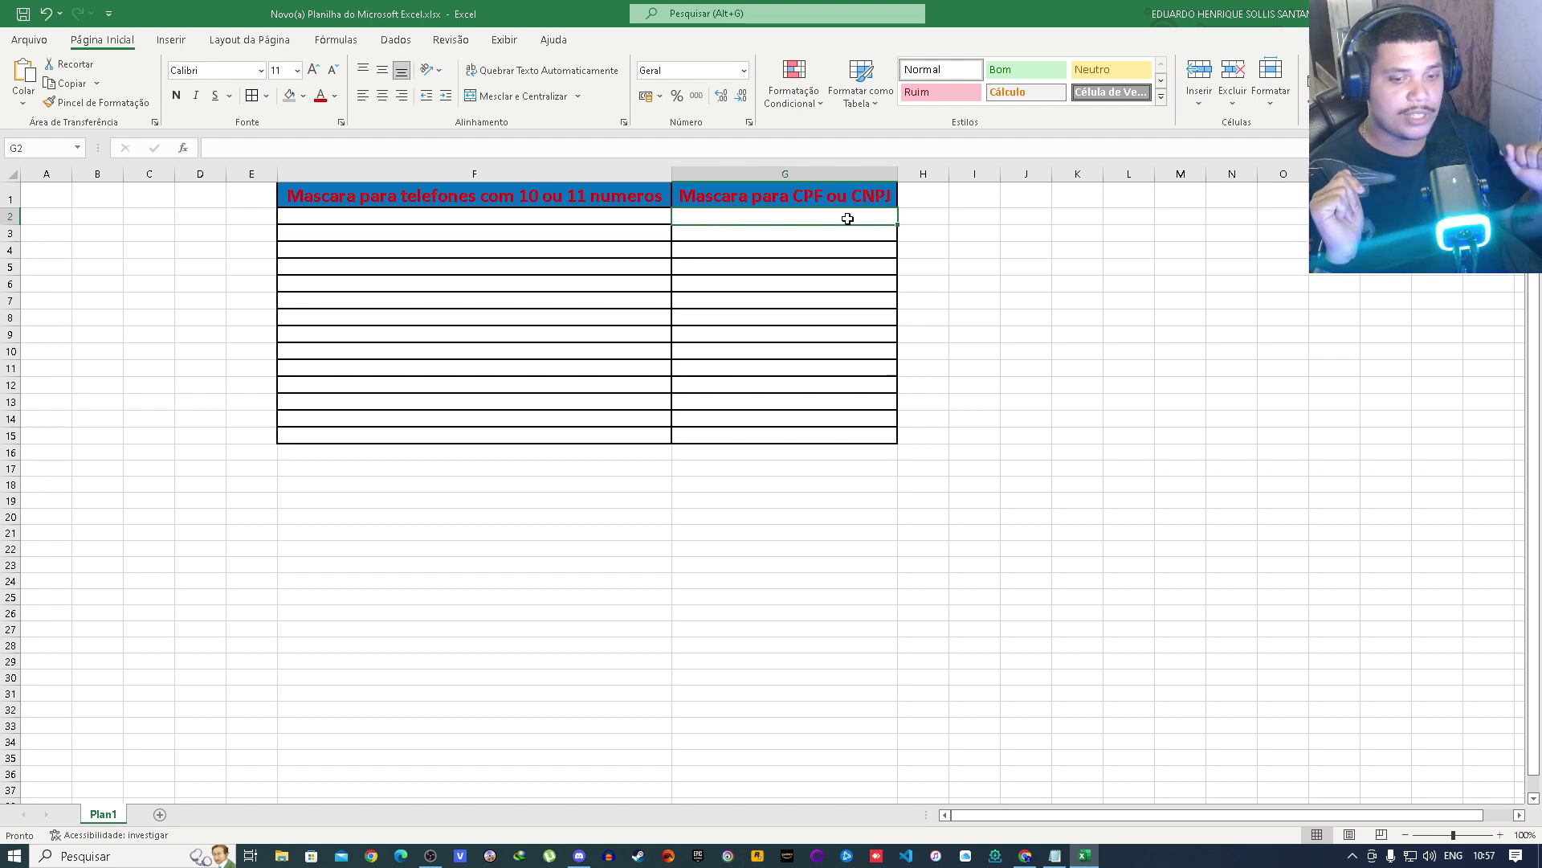
left_click(484, 220)
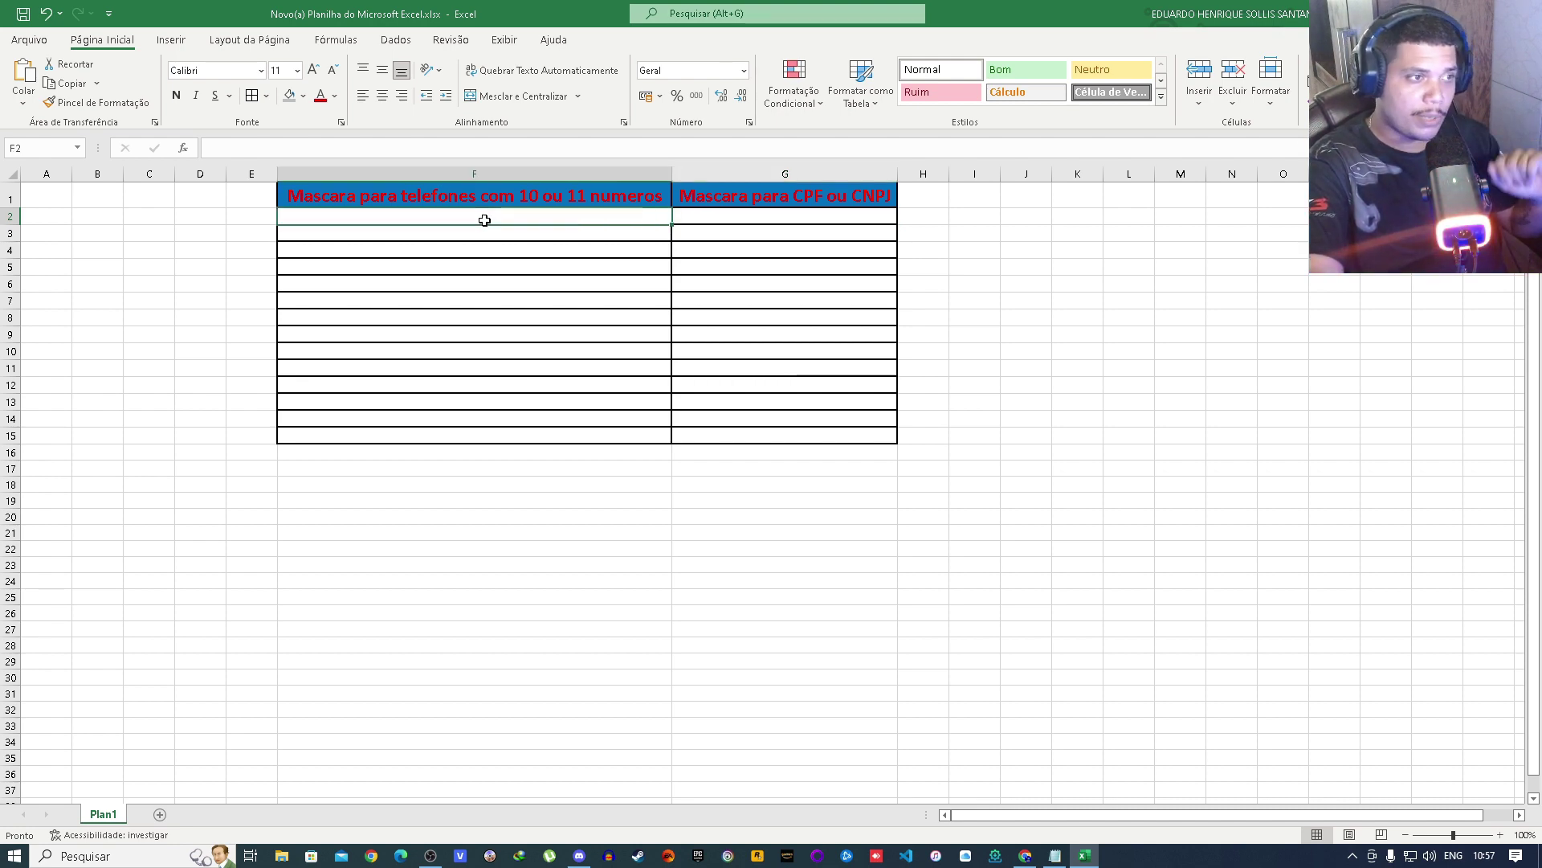
type("21")
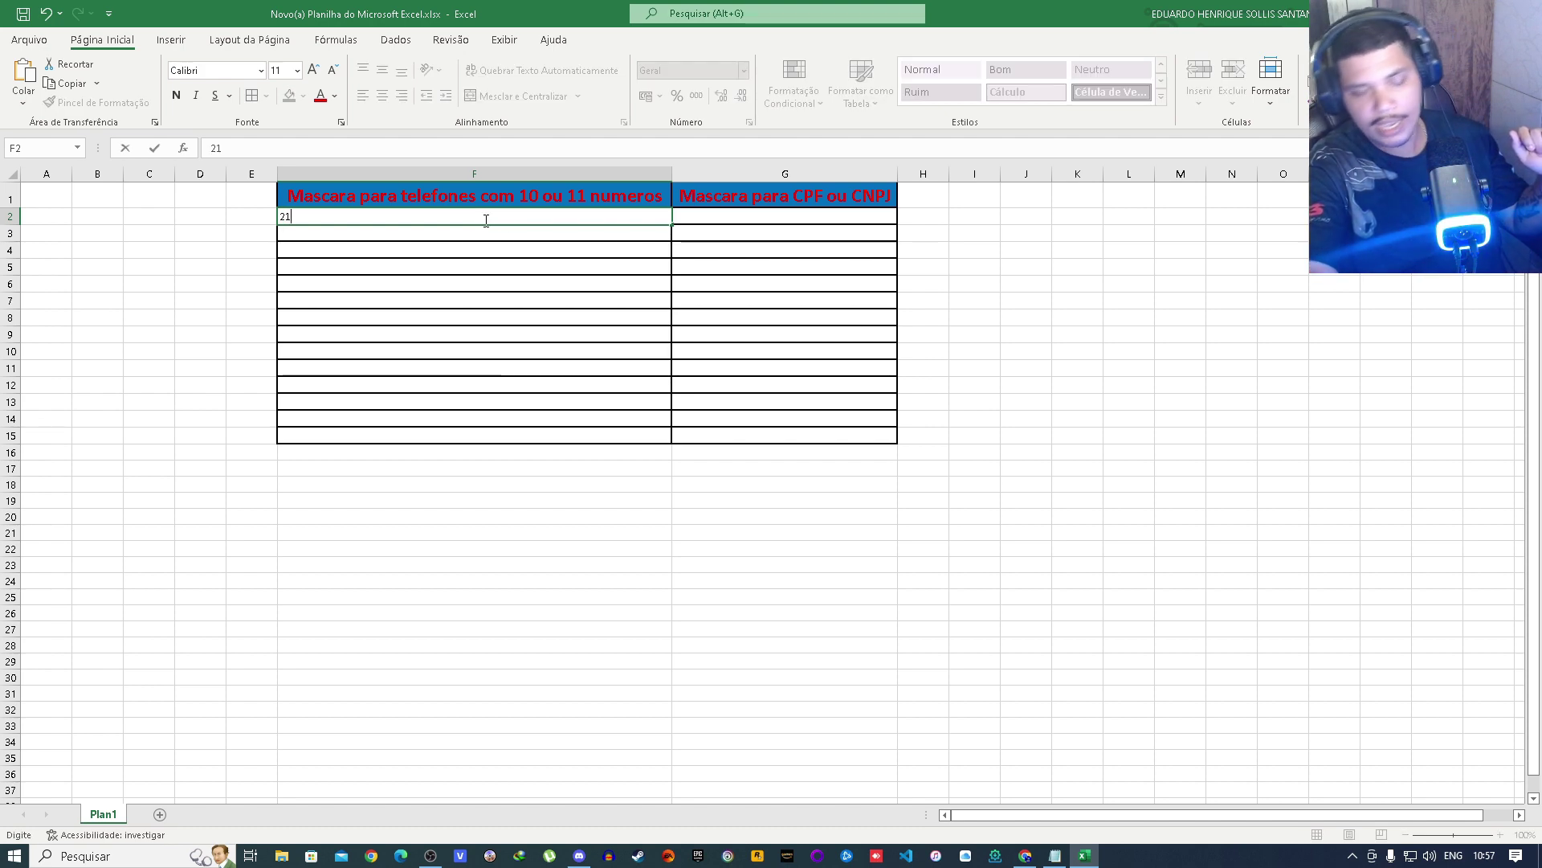
key("Escape")
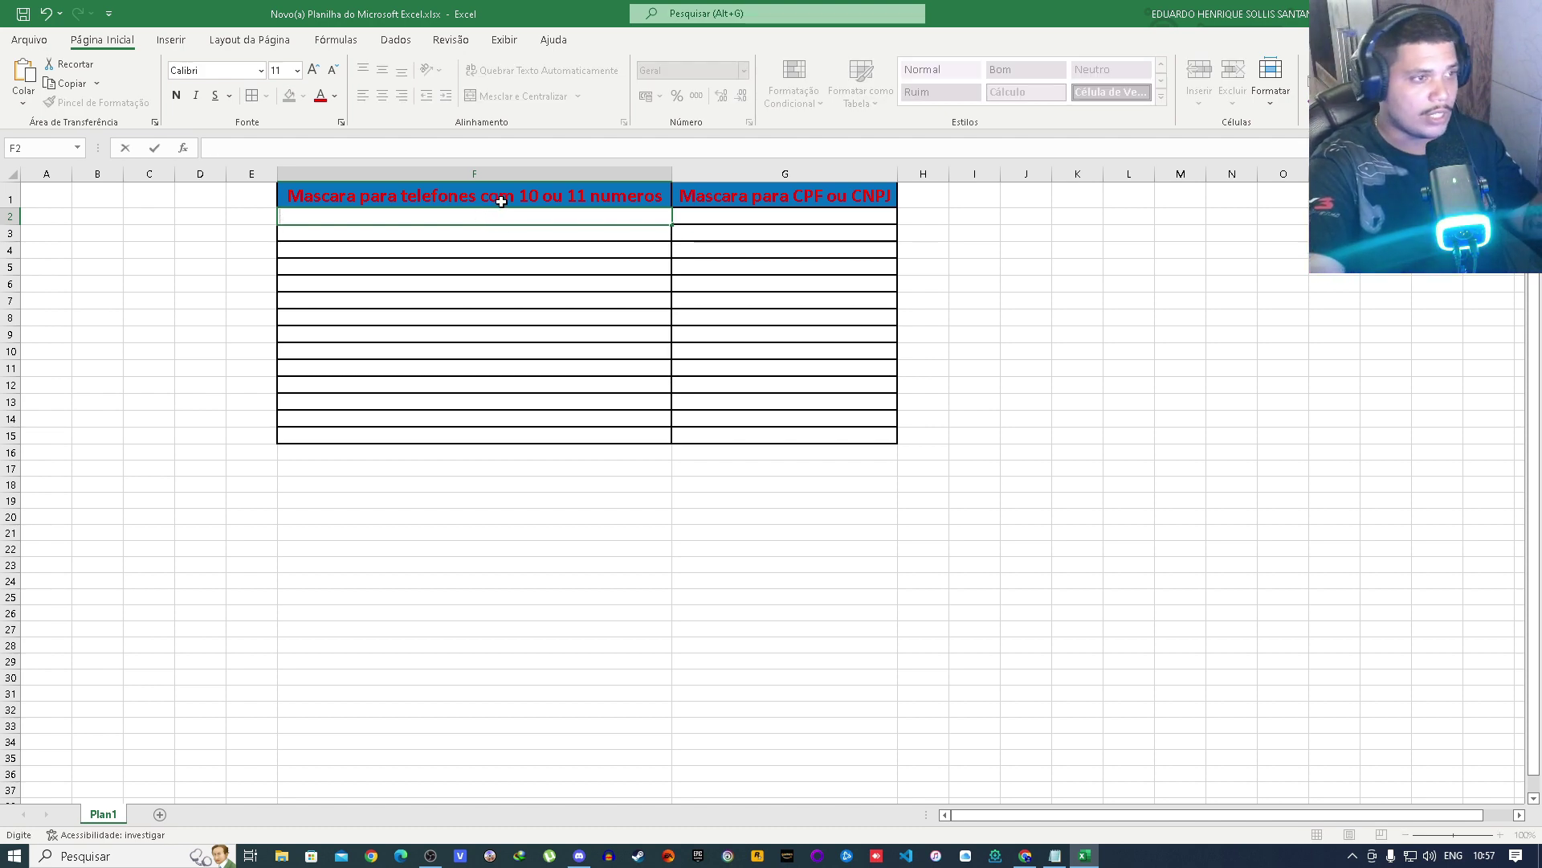
Step: Centre the CPF/CNPJ data cells G2:G14 horizontally and vertically
left_click(501, 201)
left_click_drag(488, 214, 494, 438)
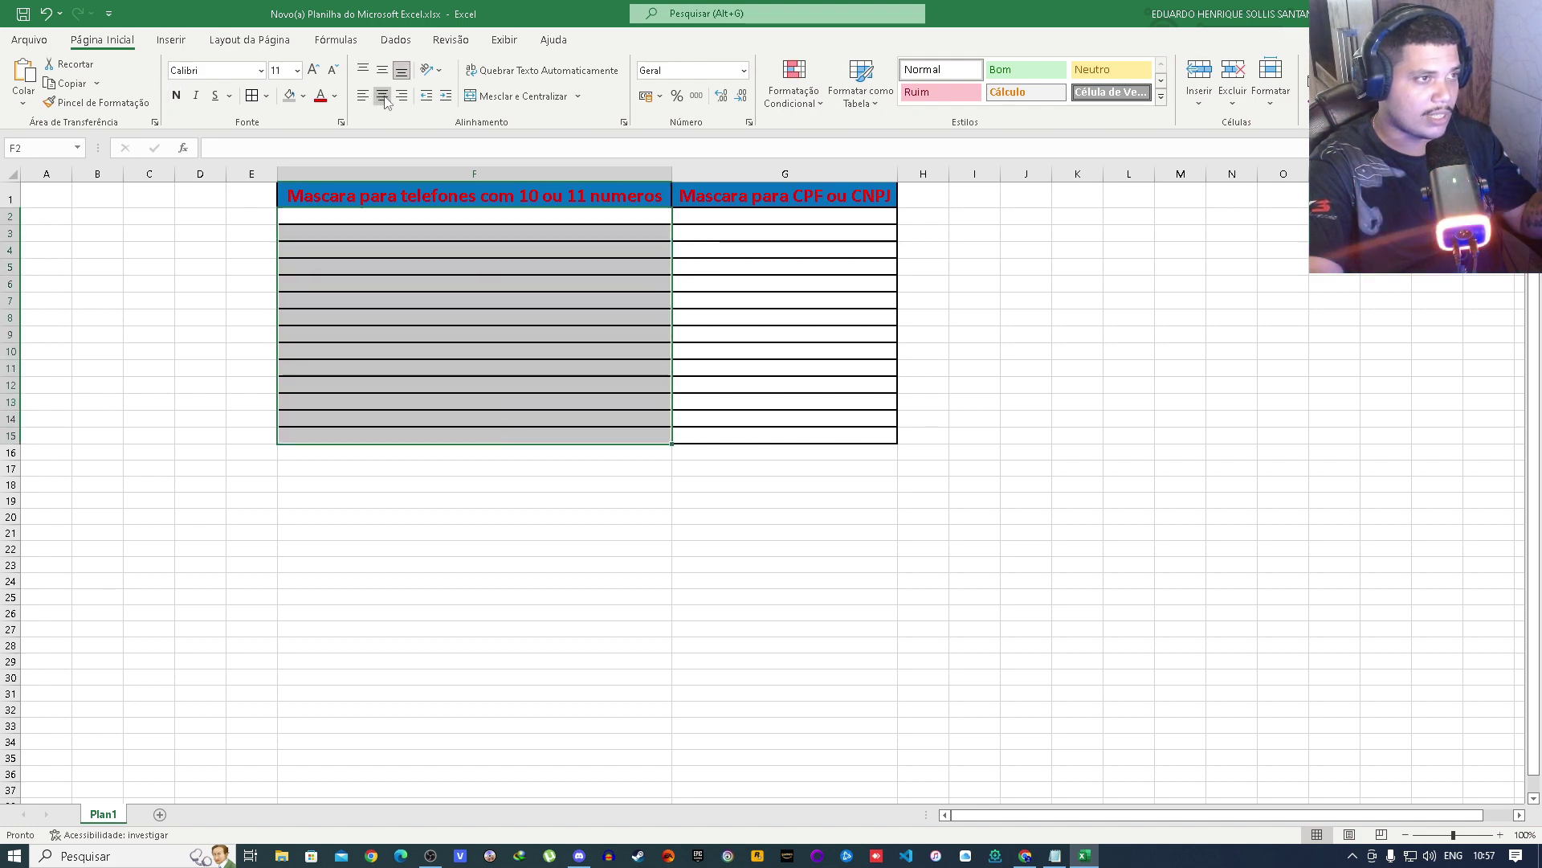
left_click(774, 219)
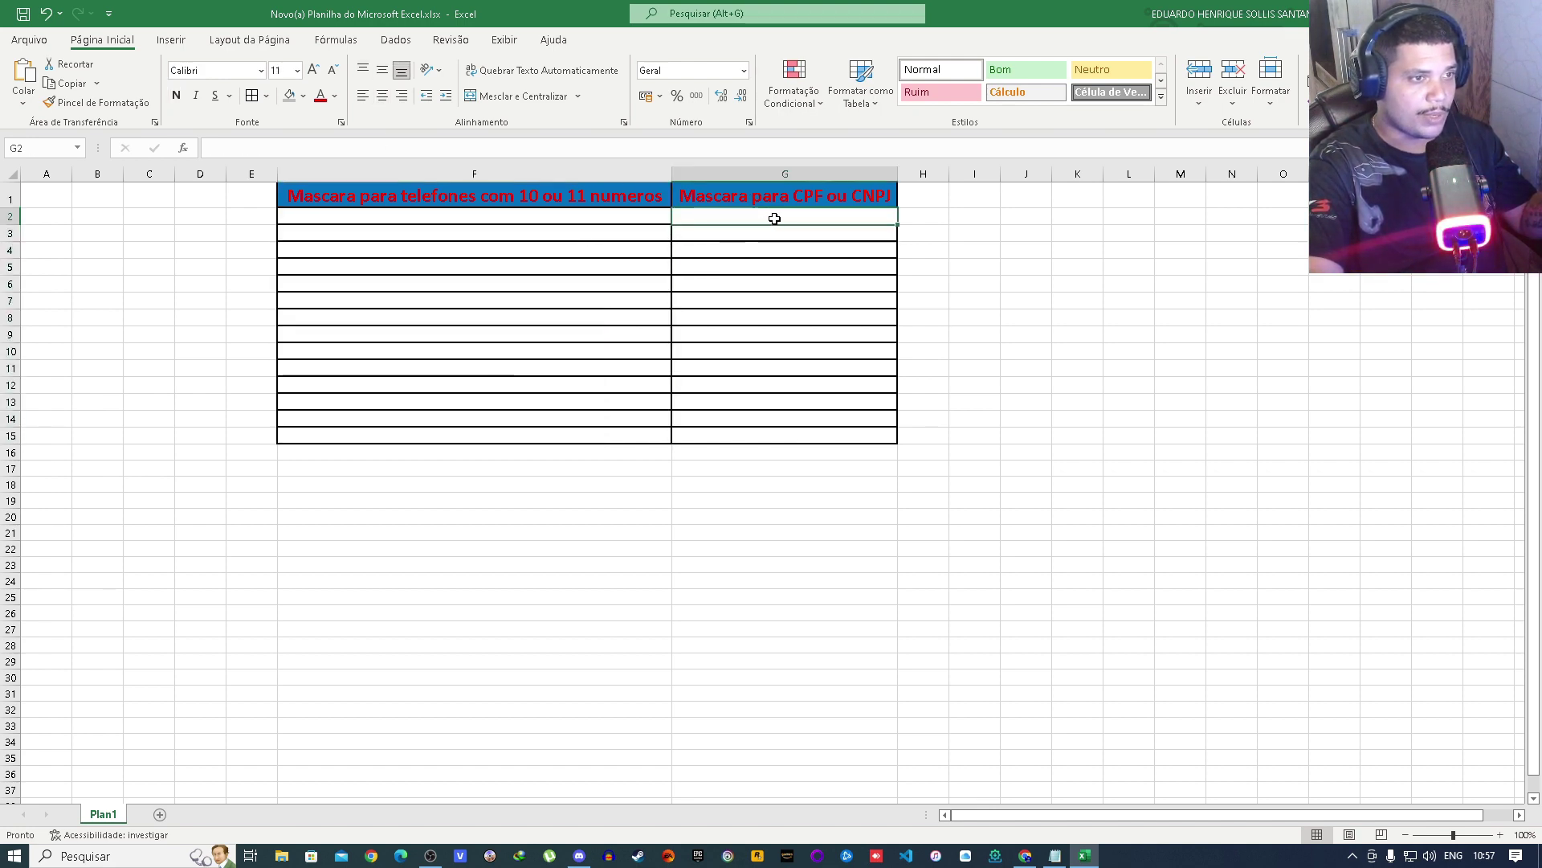
left_click_drag(774, 218, 767, 419)
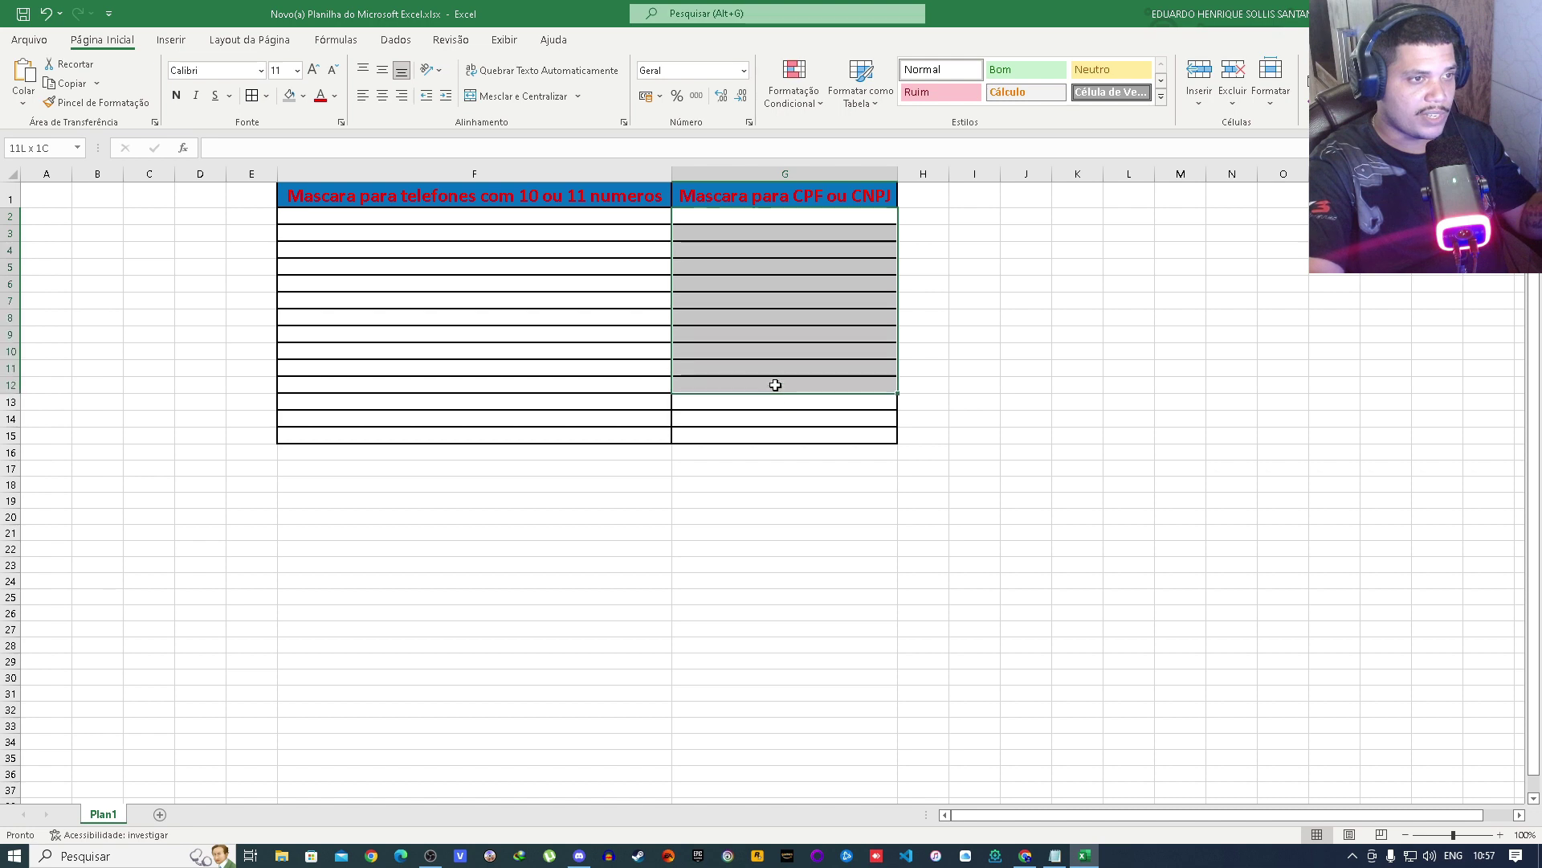
left_click(383, 95)
left_click(382, 70)
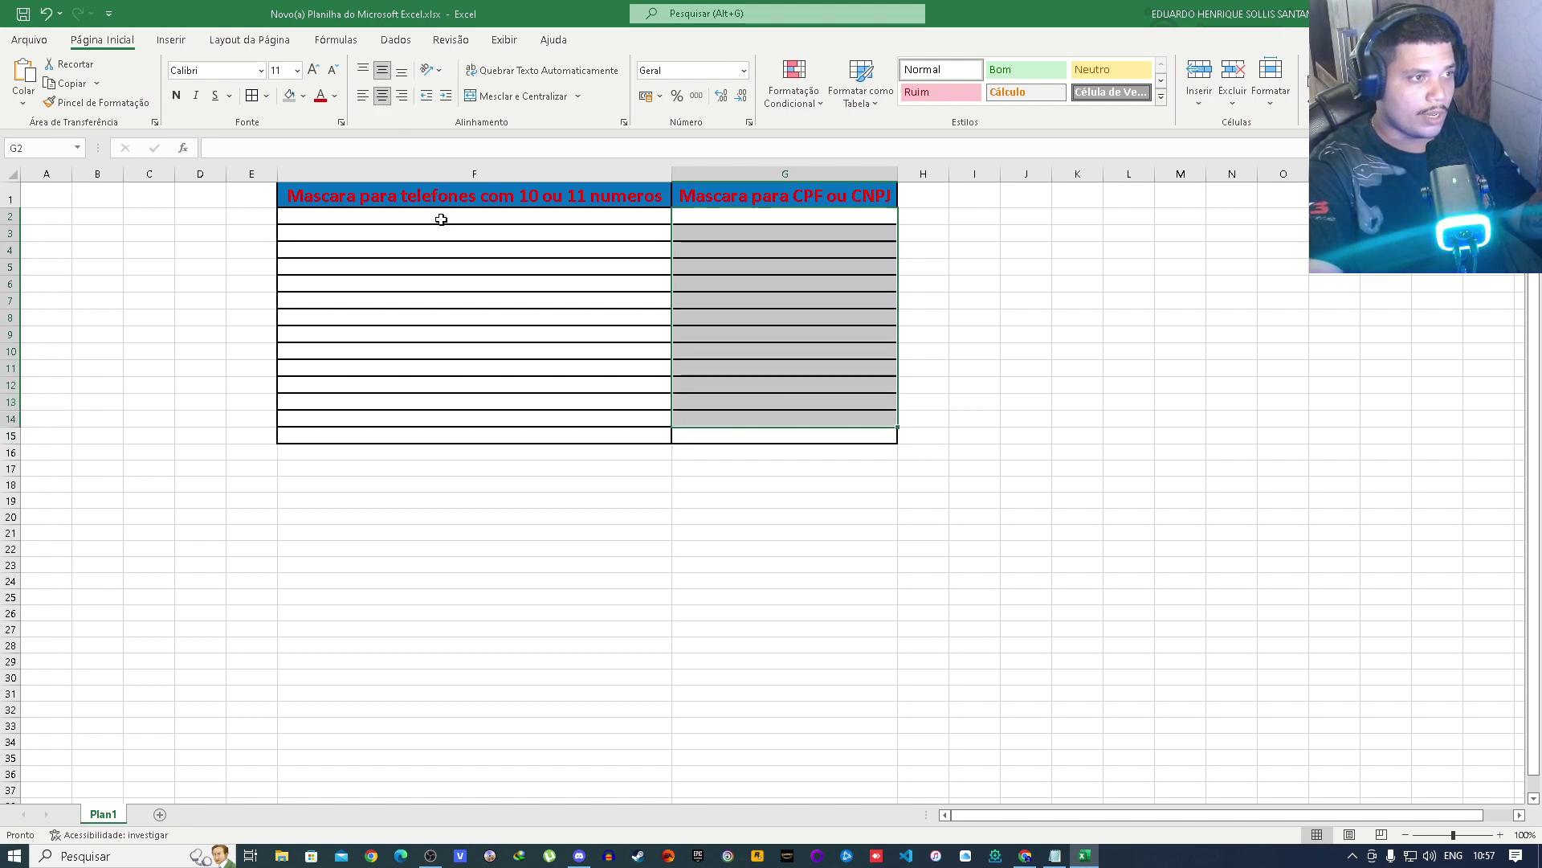
Step: Make the phone cells in column F bold and start a sample 11-digit phone number in F2
left_click(177, 97)
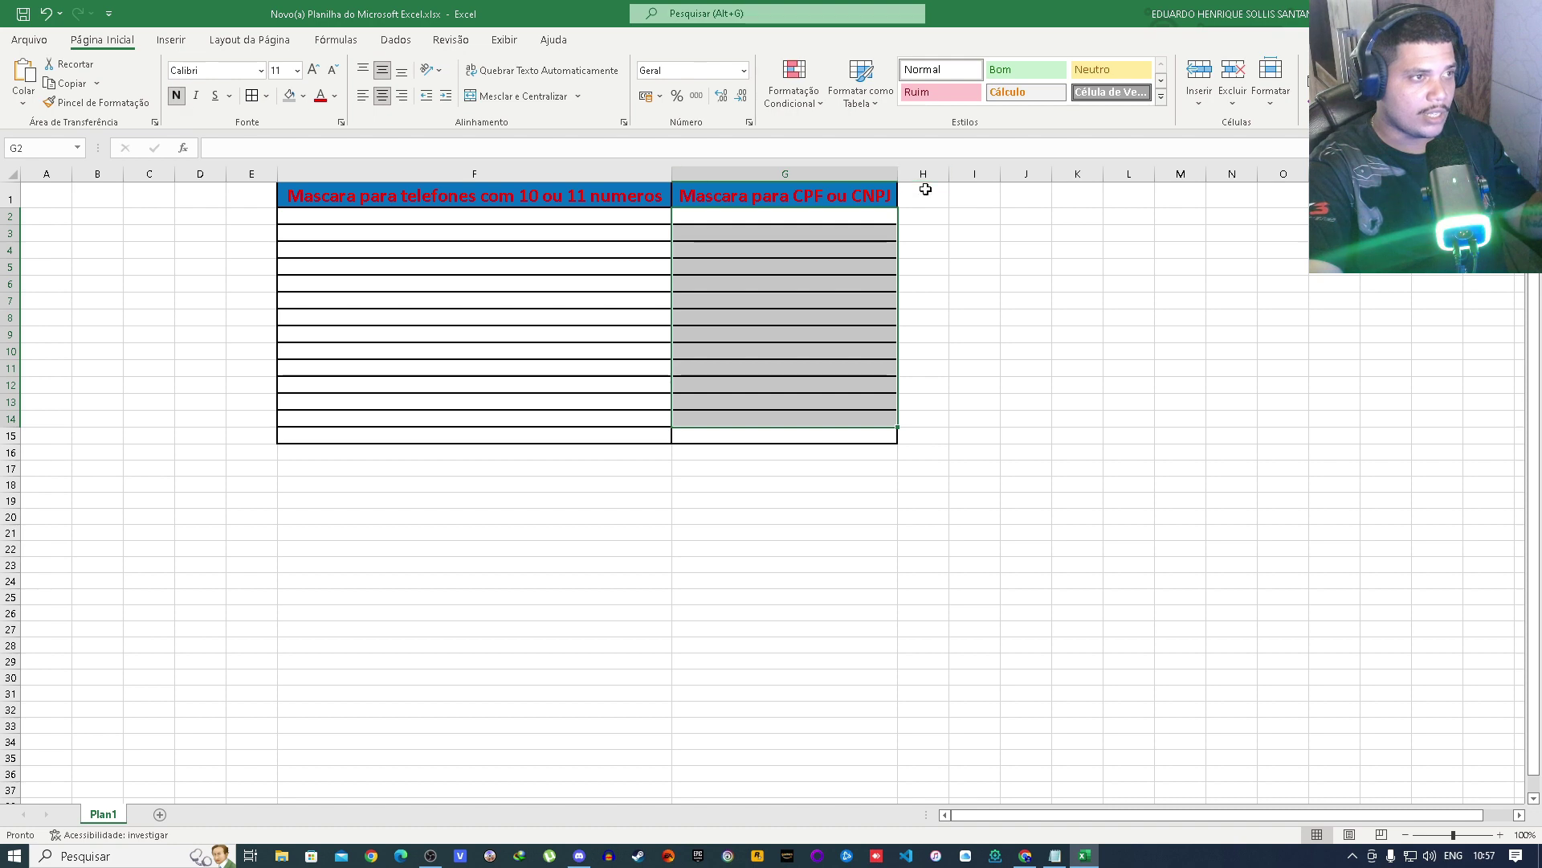
left_click_drag(479, 217, 469, 434)
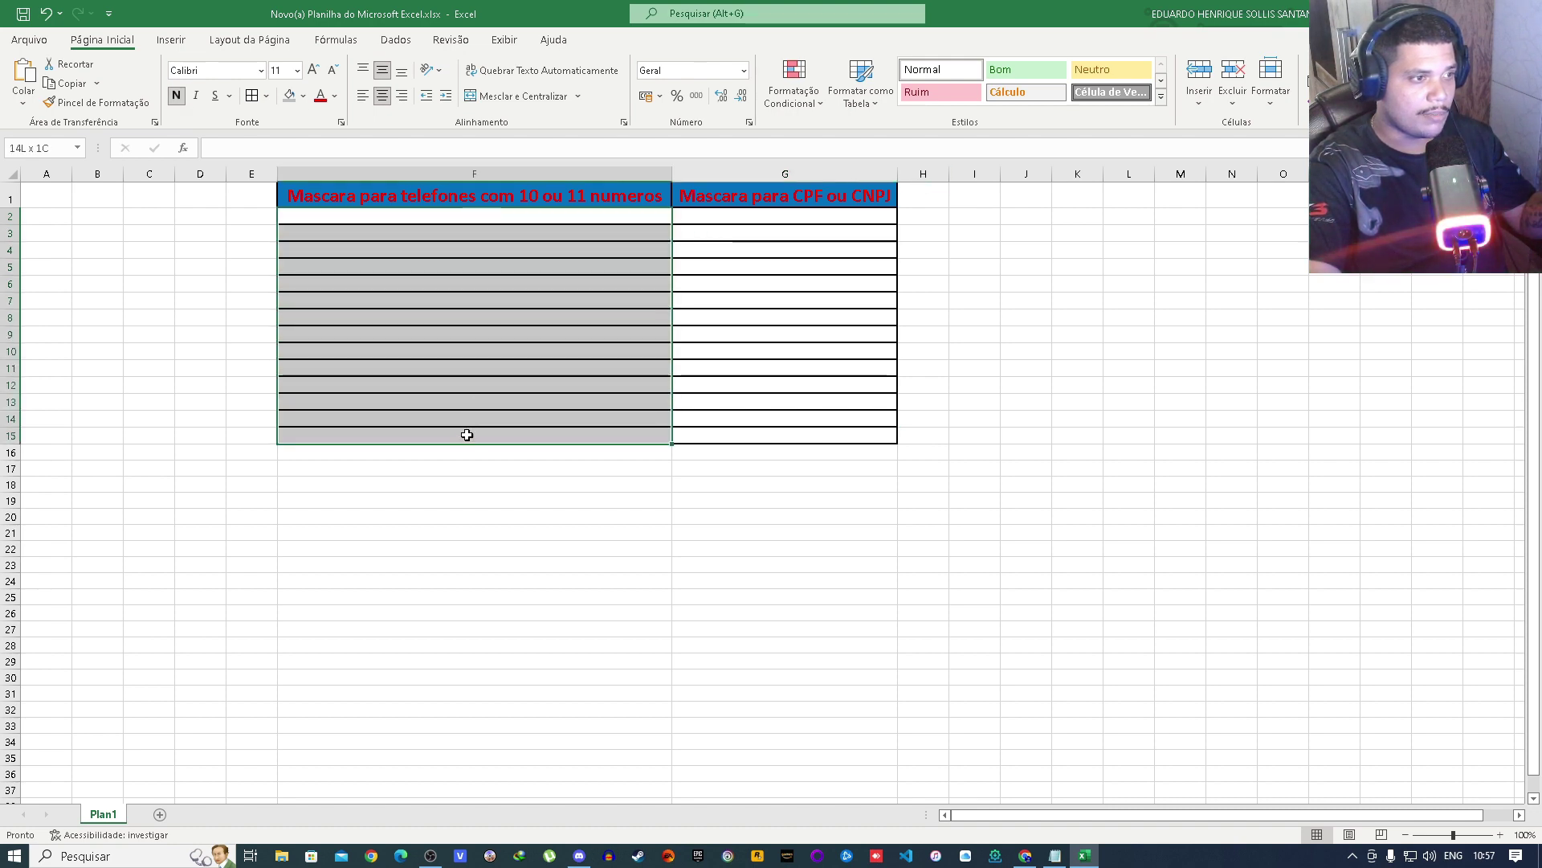
left_click(177, 96)
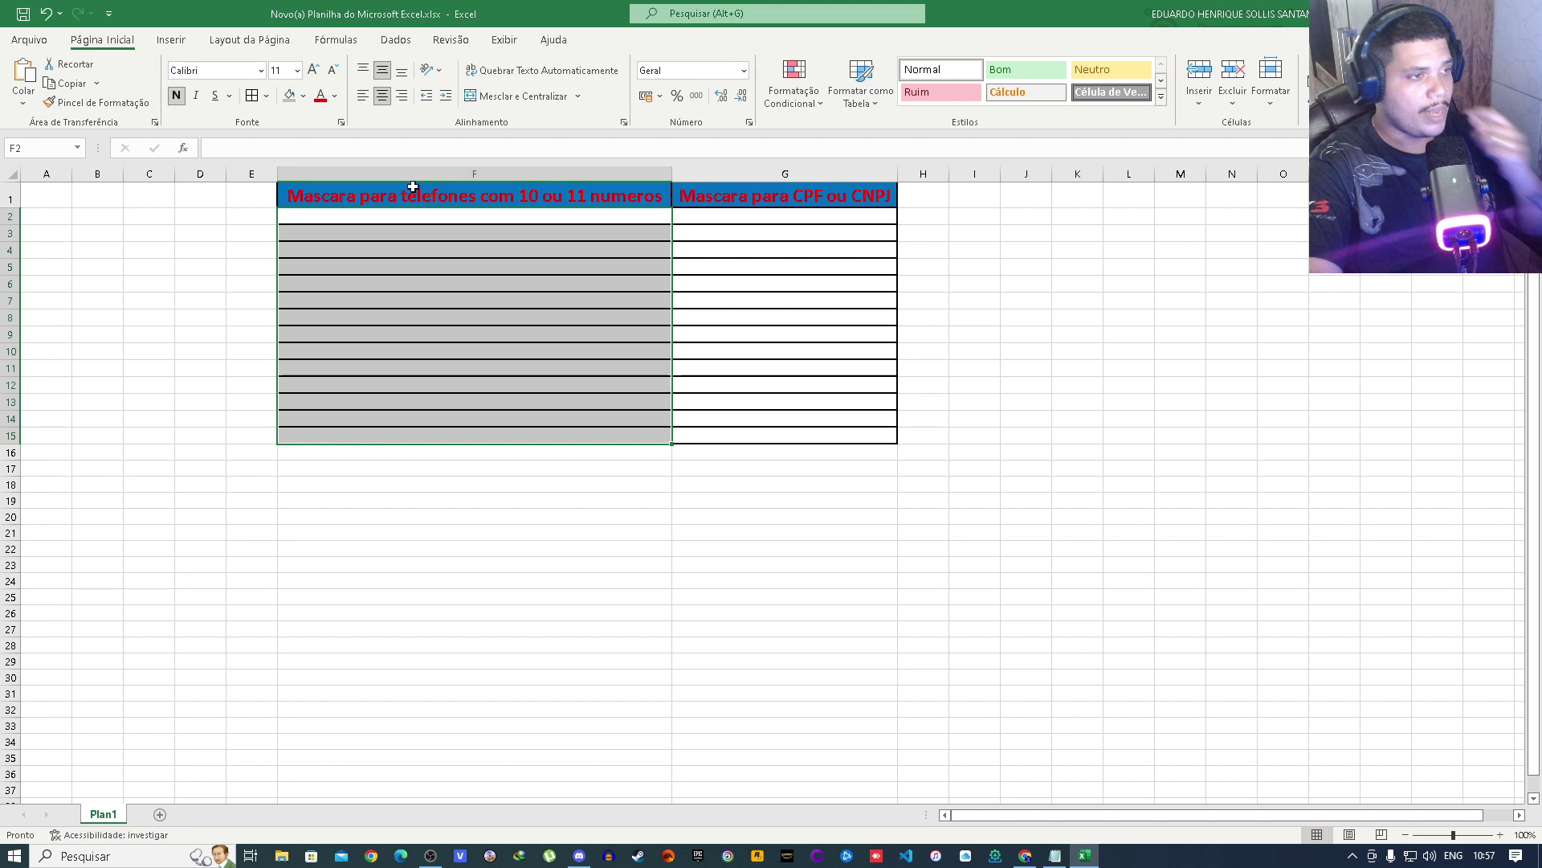
left_click(459, 218)
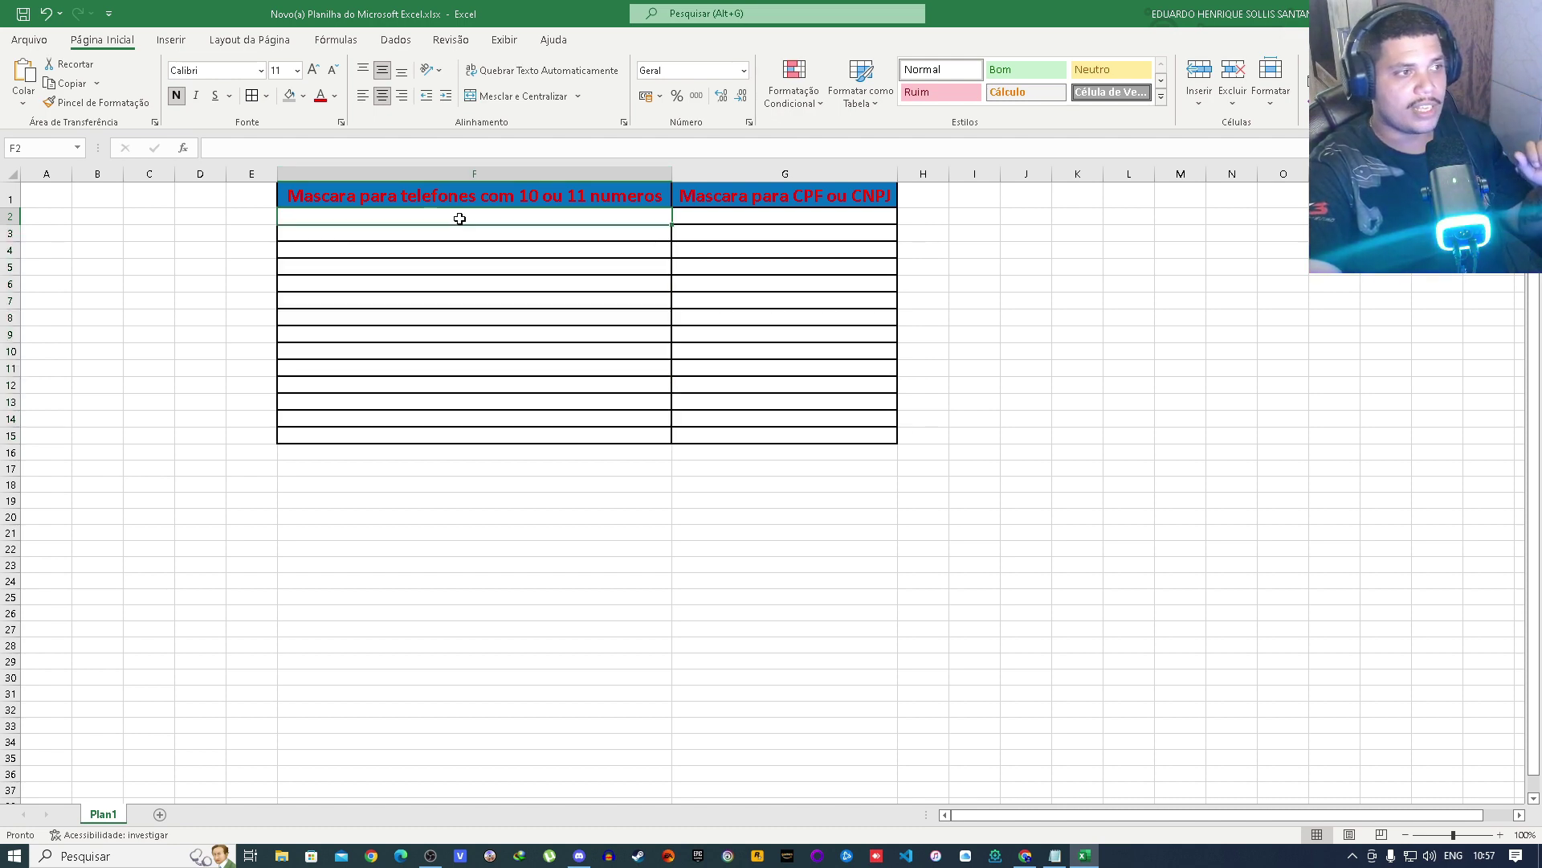
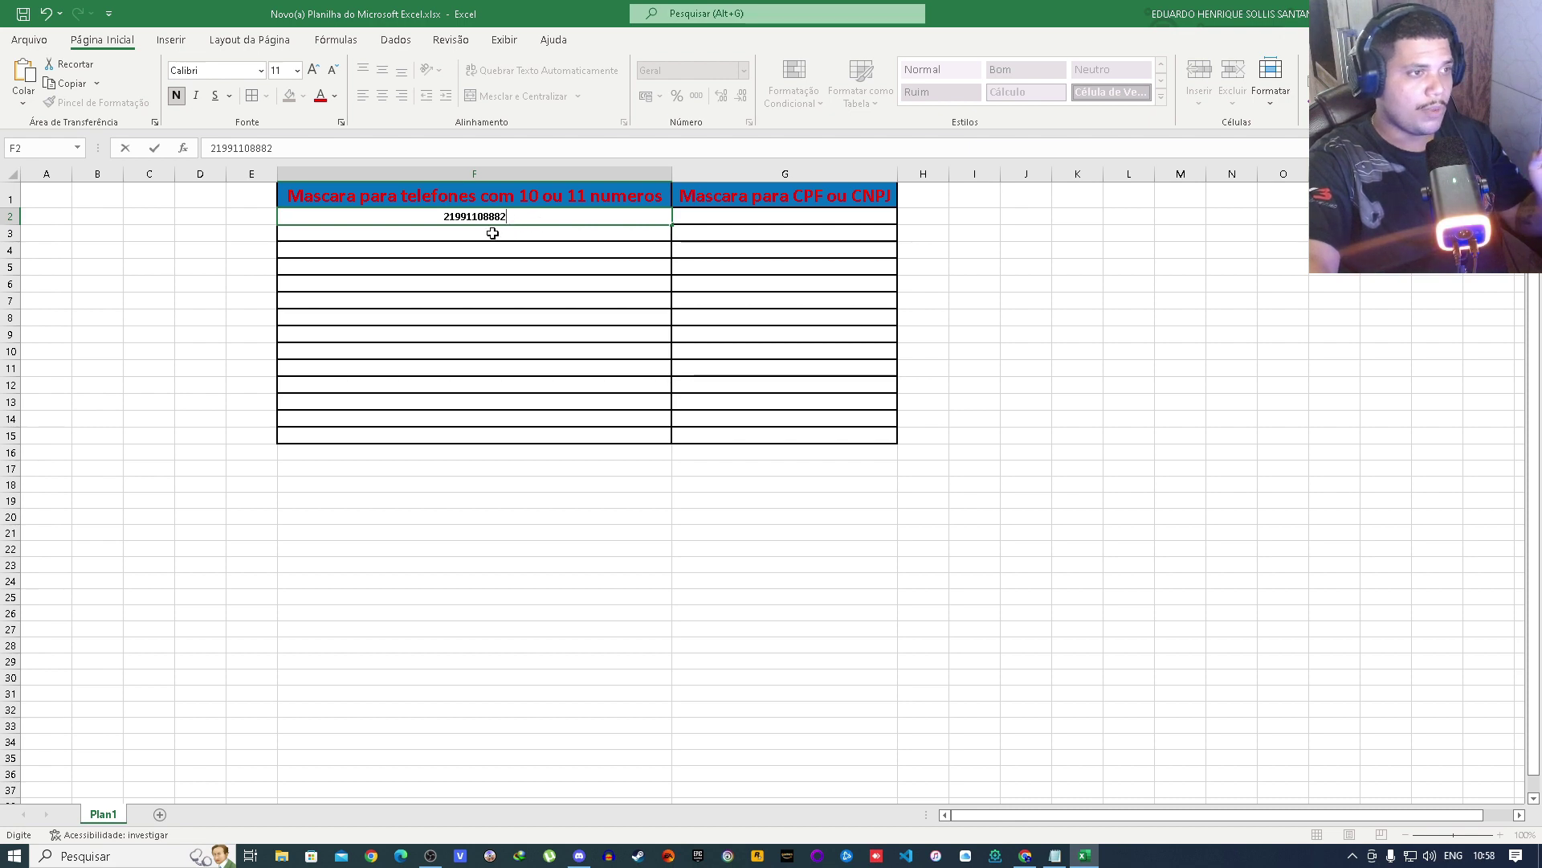
Step: Commit the phone number in F2, then reselect F2 and bring up its context menu
key("ctrl+Return")
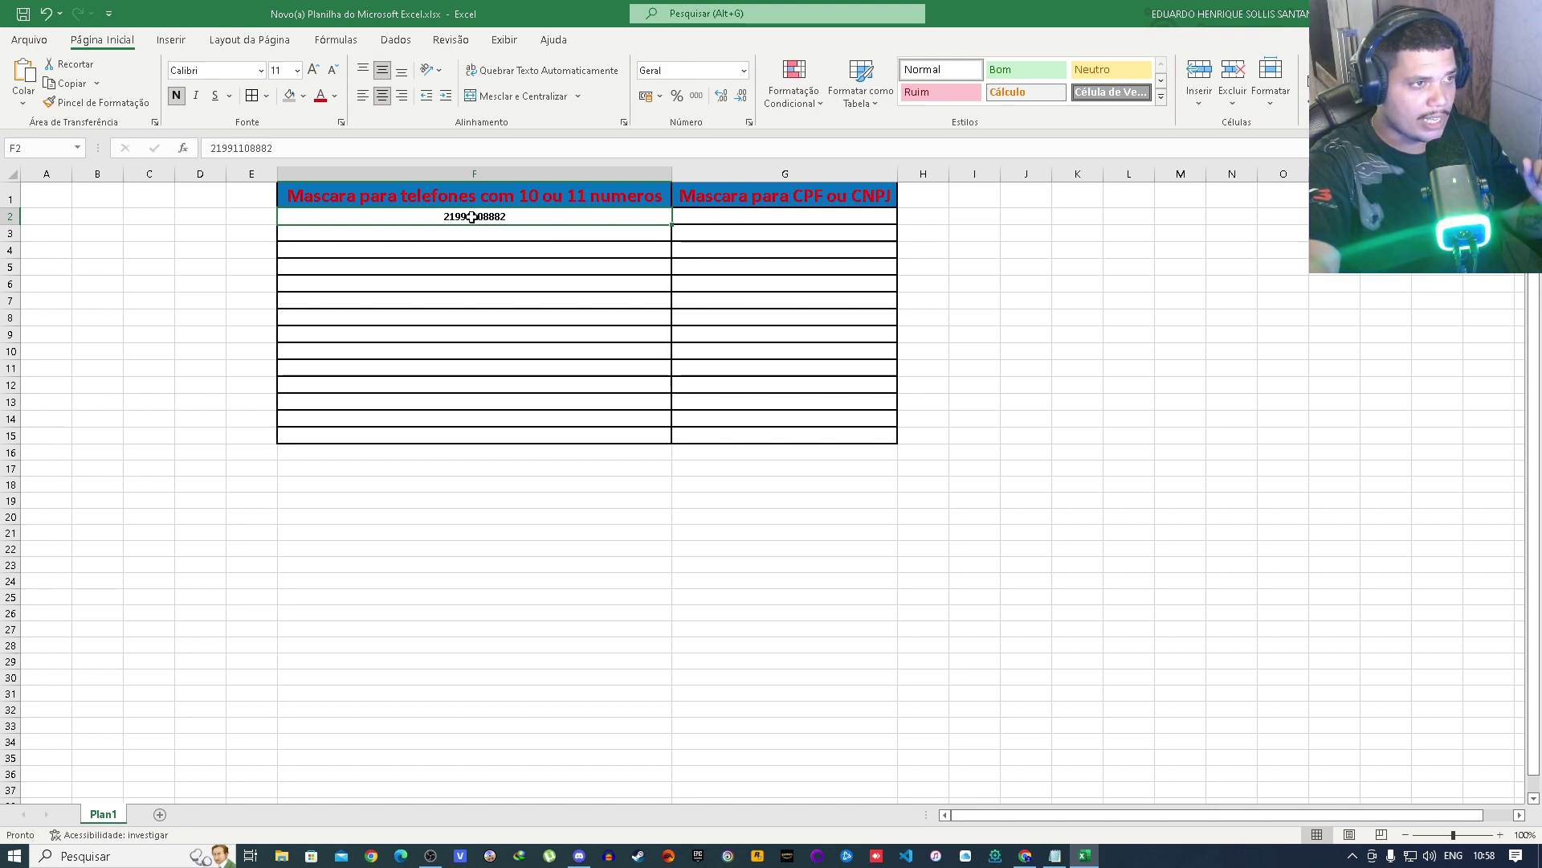
left_click_drag(473, 216, 489, 434)
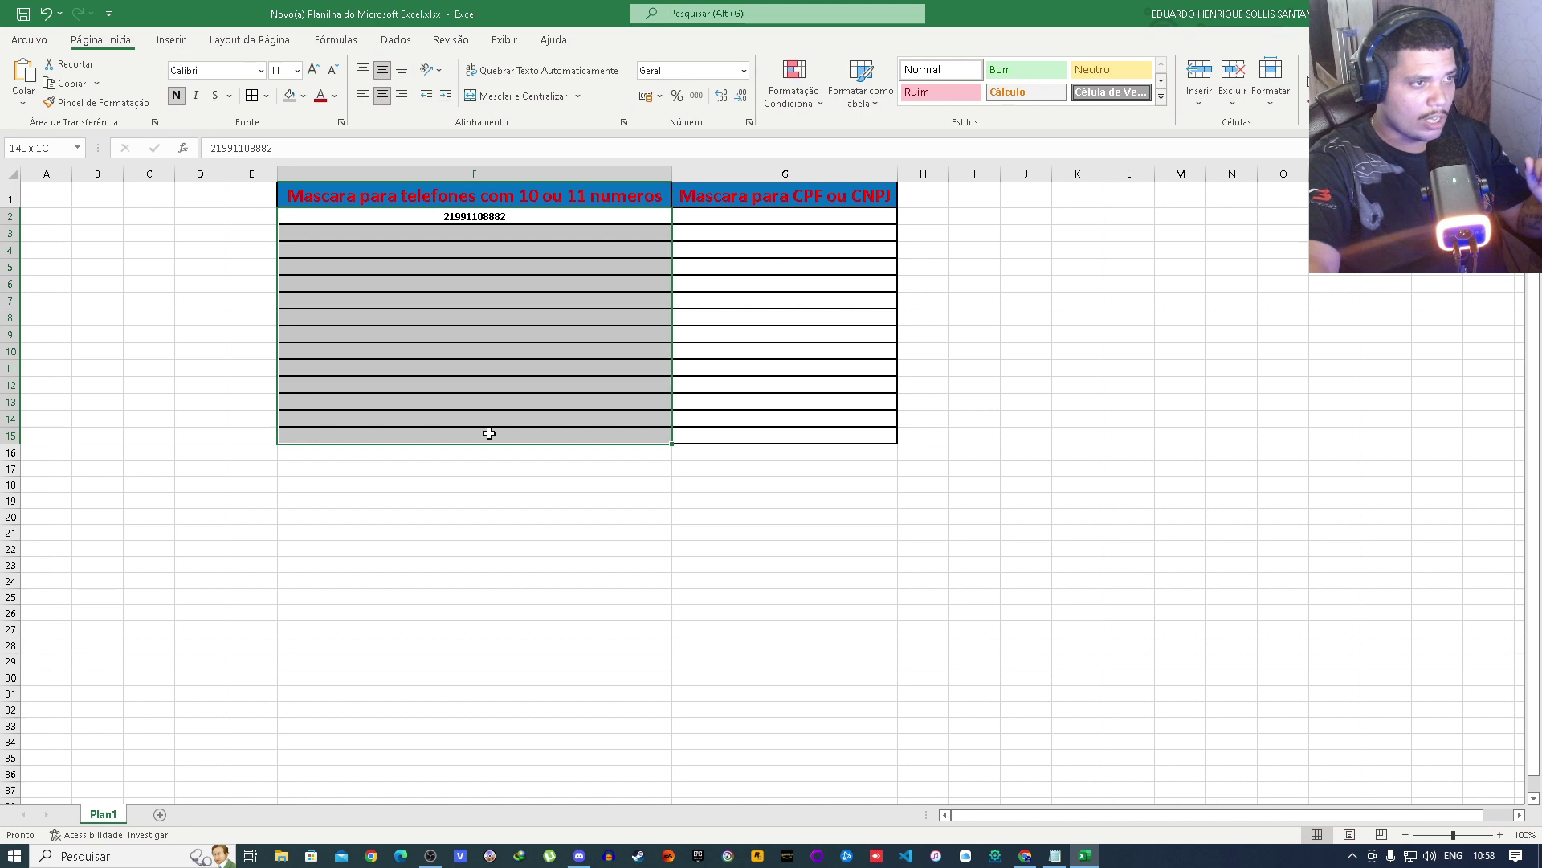
left_click_drag(489, 434, 492, 214)
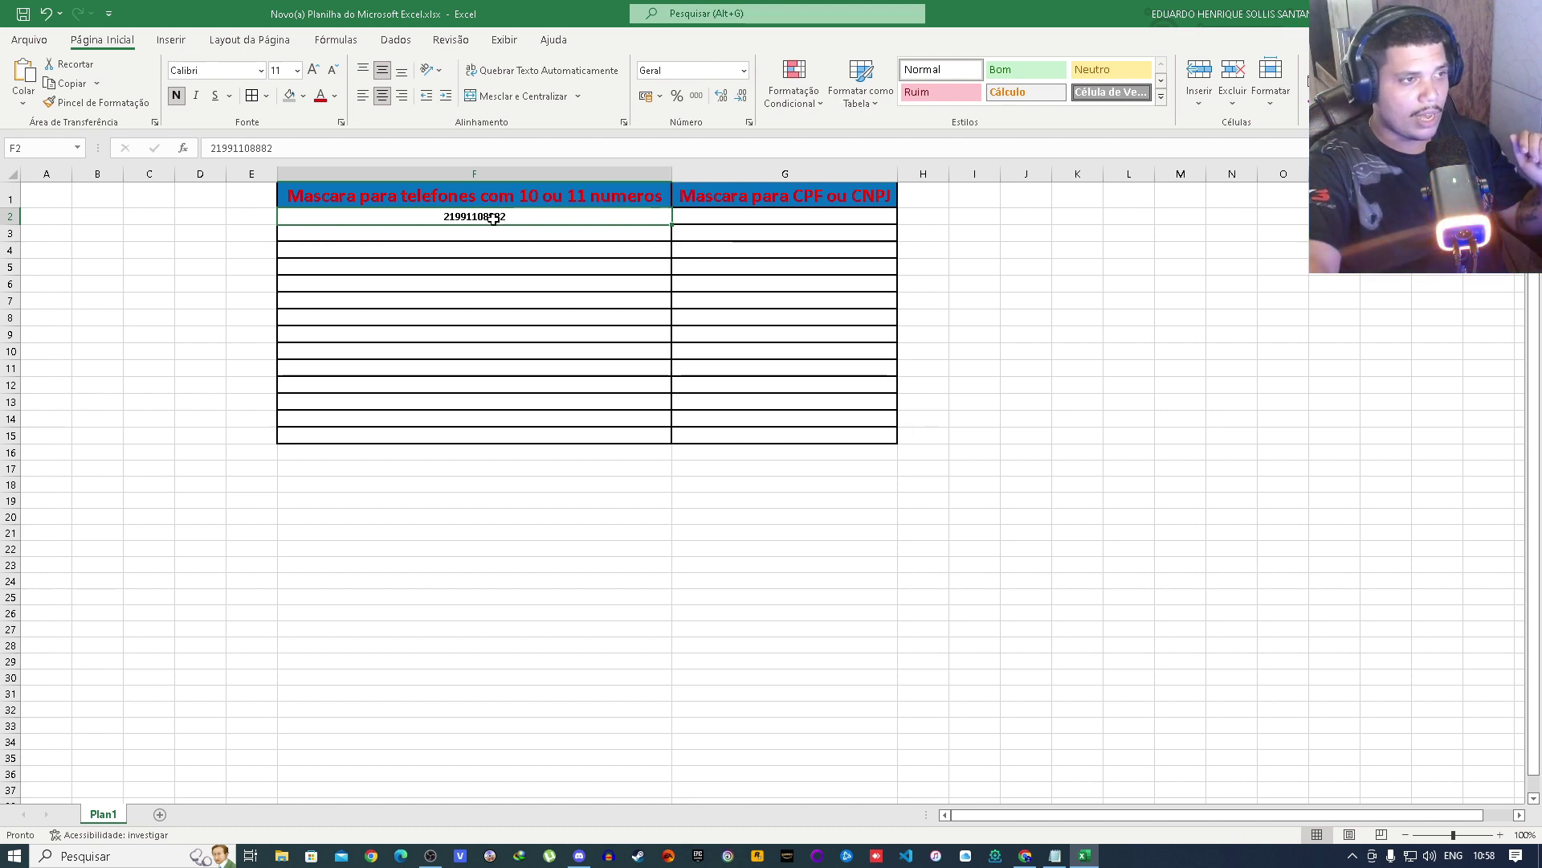
right_click(493, 218)
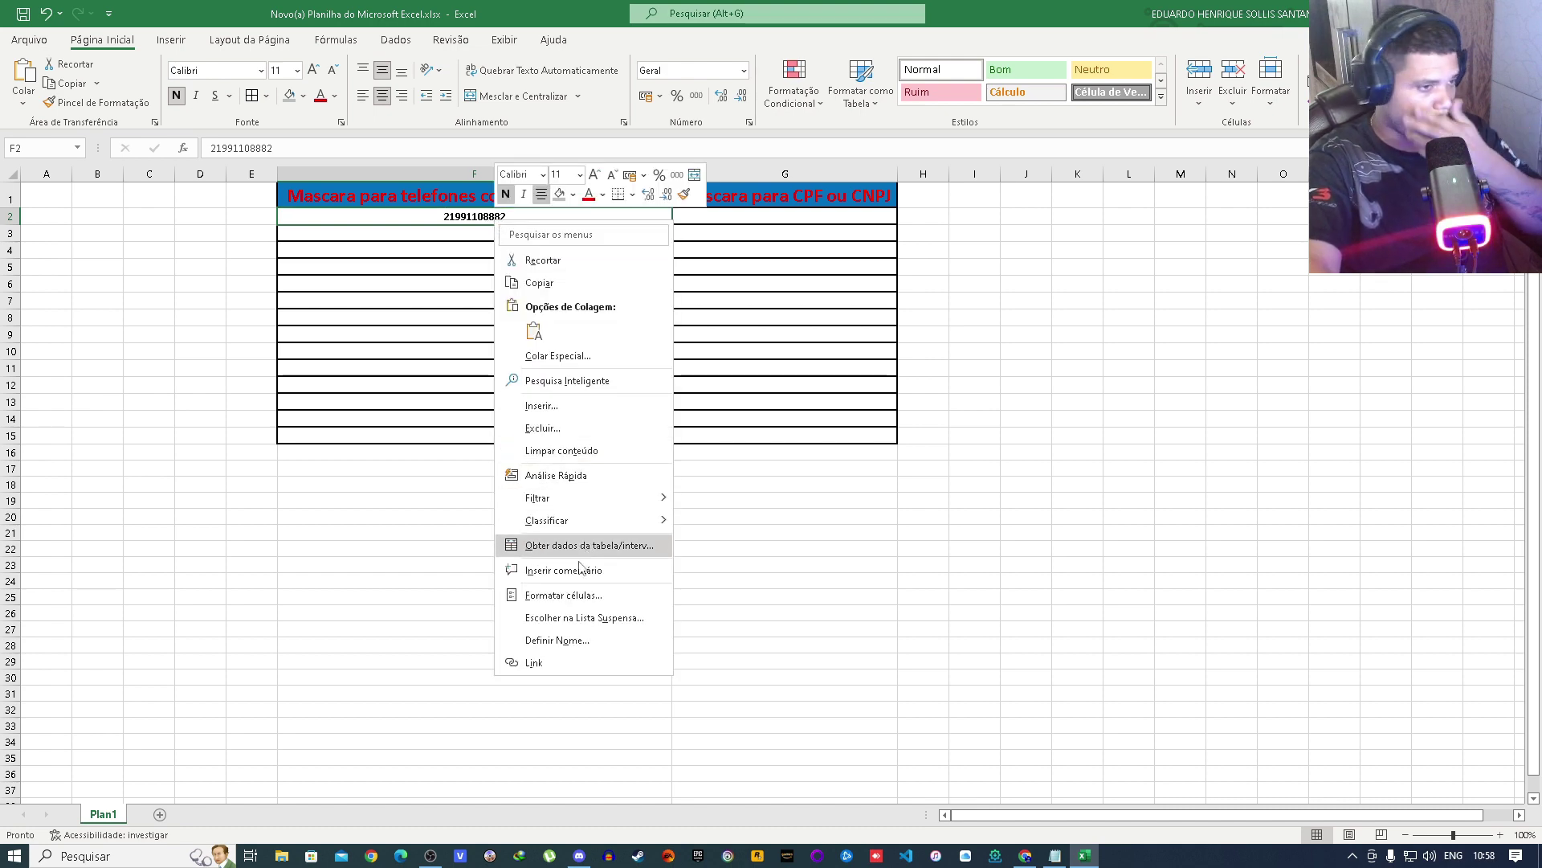
Step: Open Format Cells for F2 with Ctrl+1 and pick the Personalizado number category
left_click(580, 595)
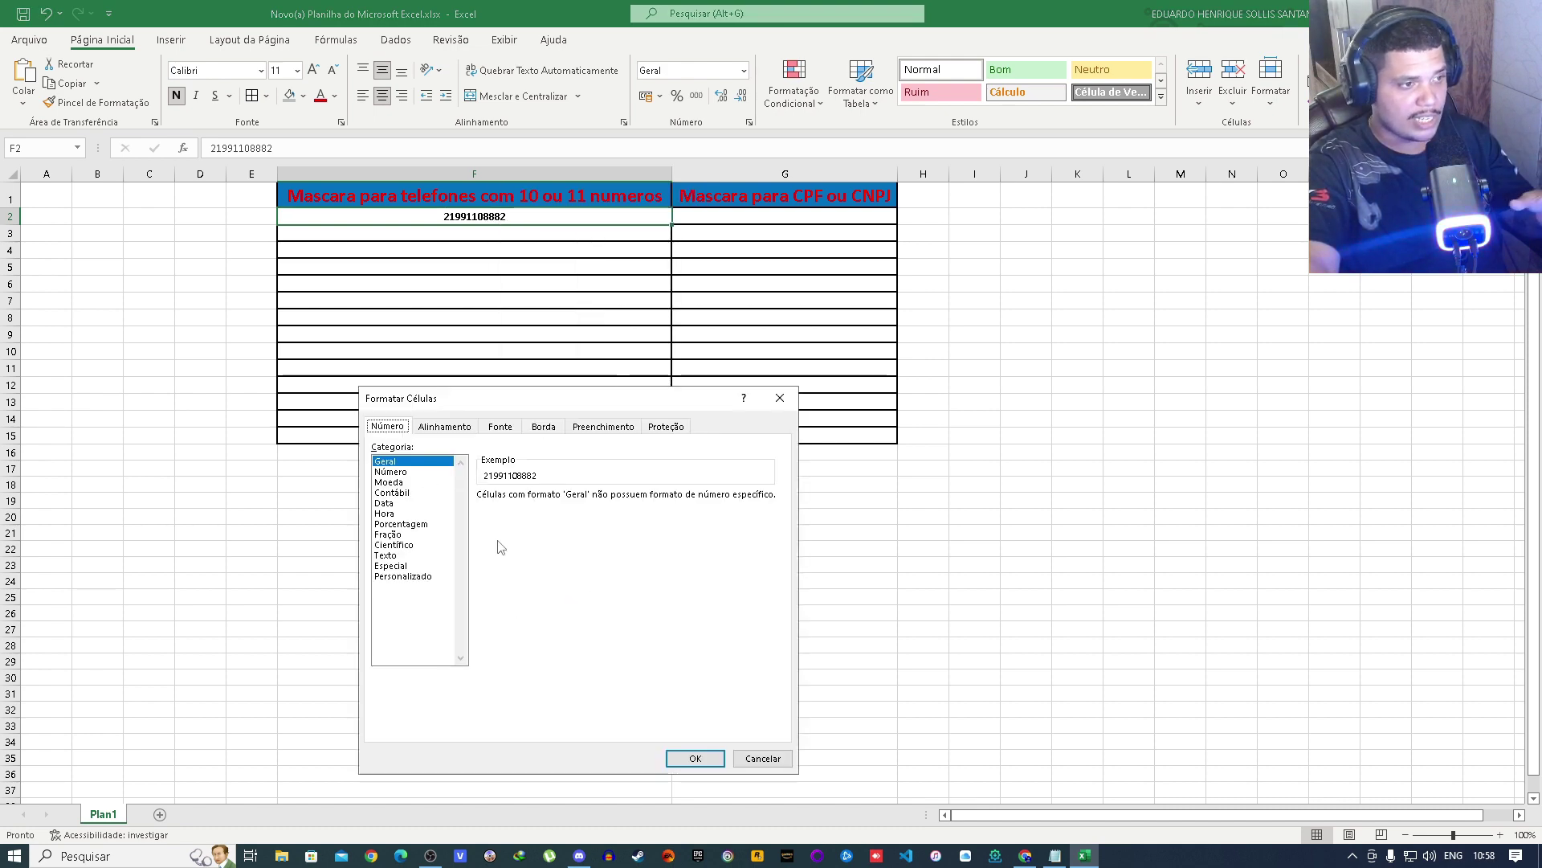
left_click(779, 398)
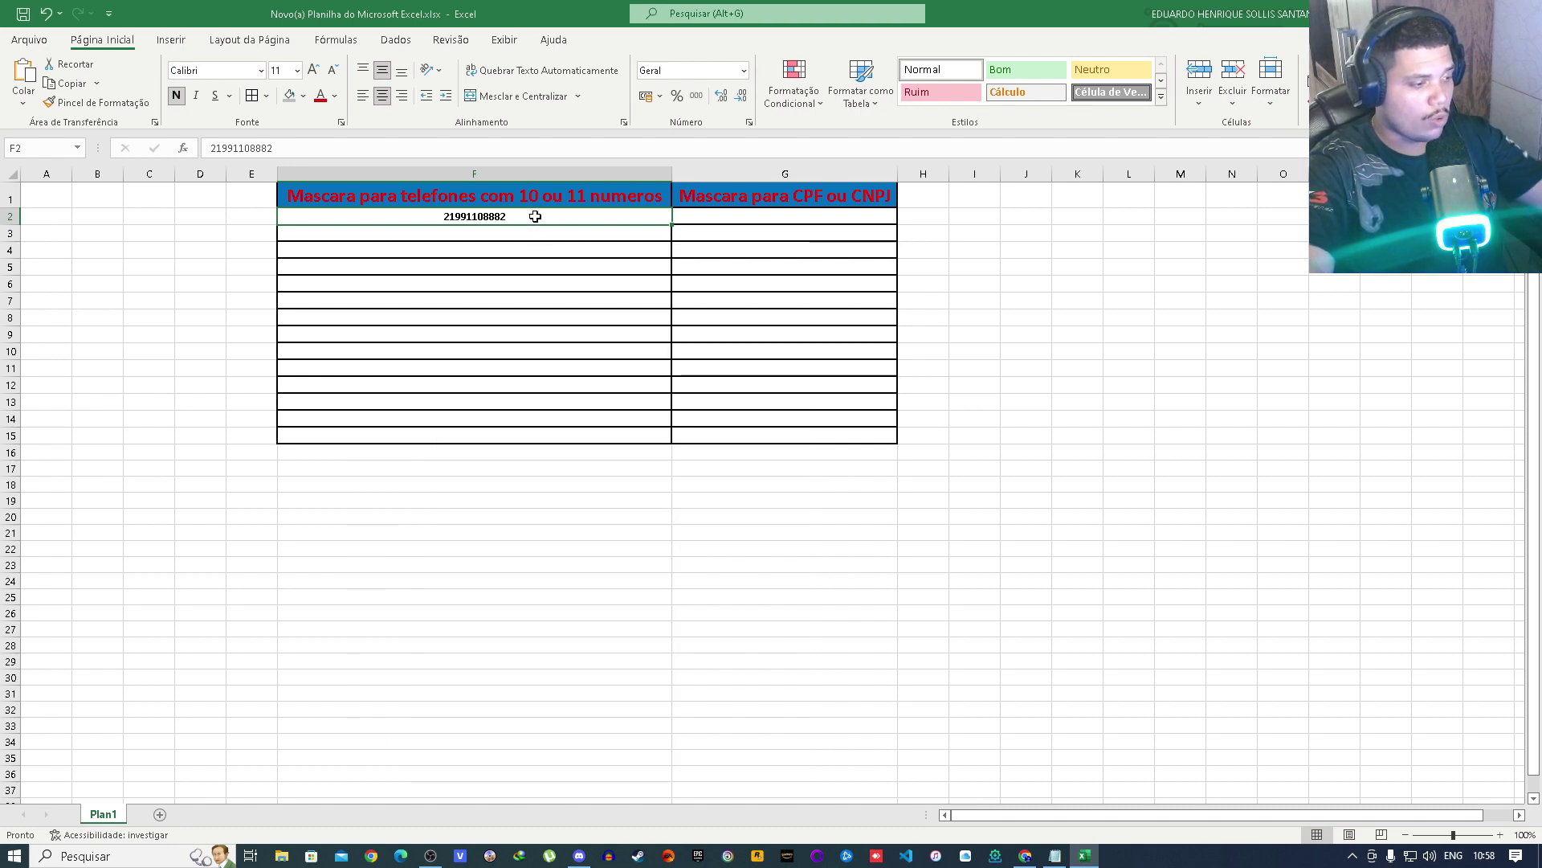
key("ctrl+1")
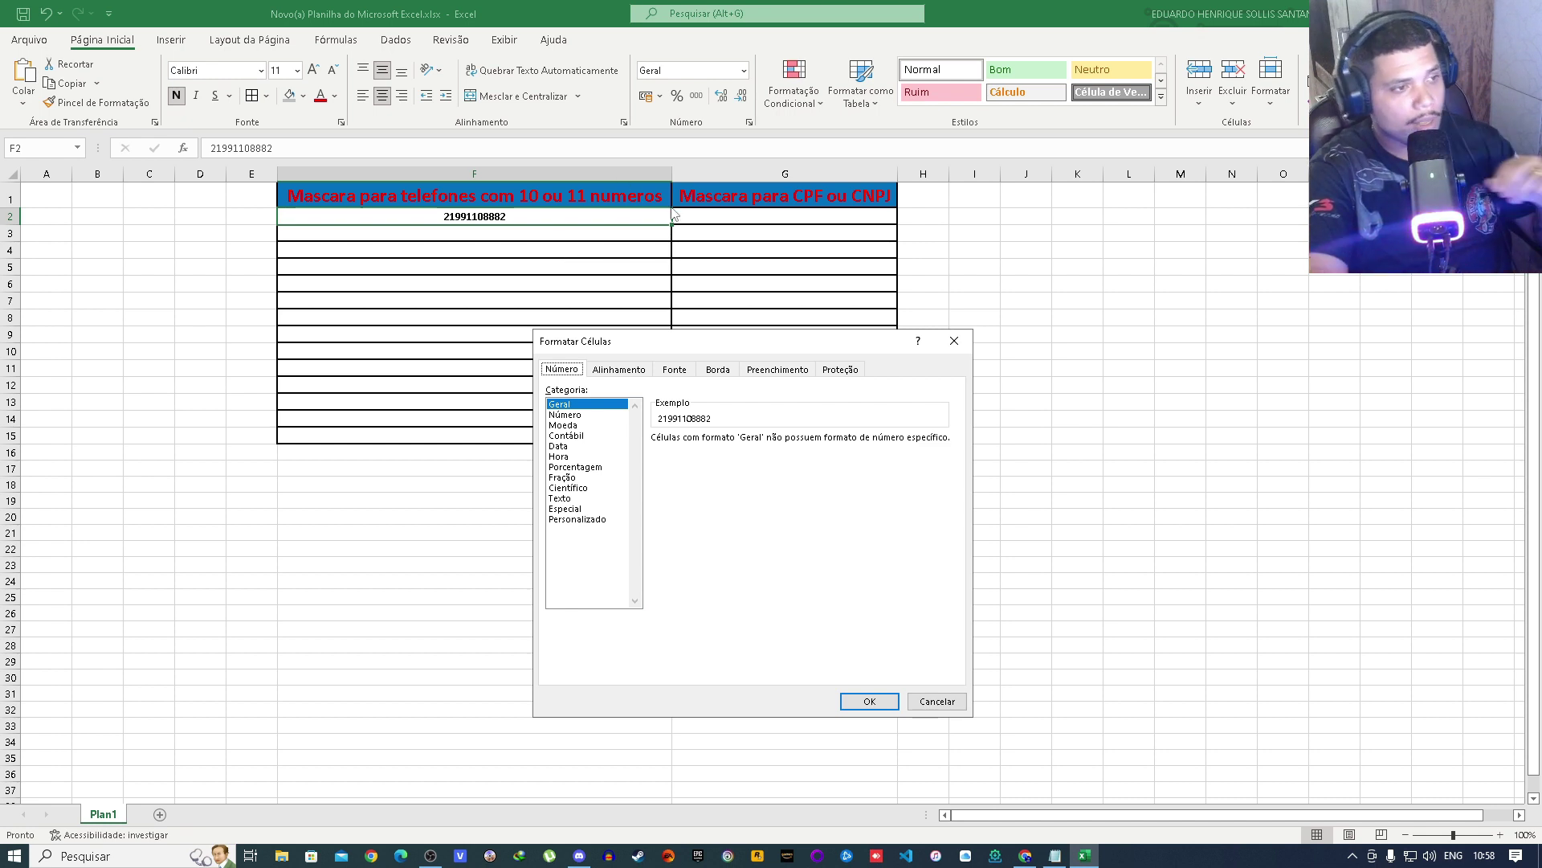
left_click(572, 519)
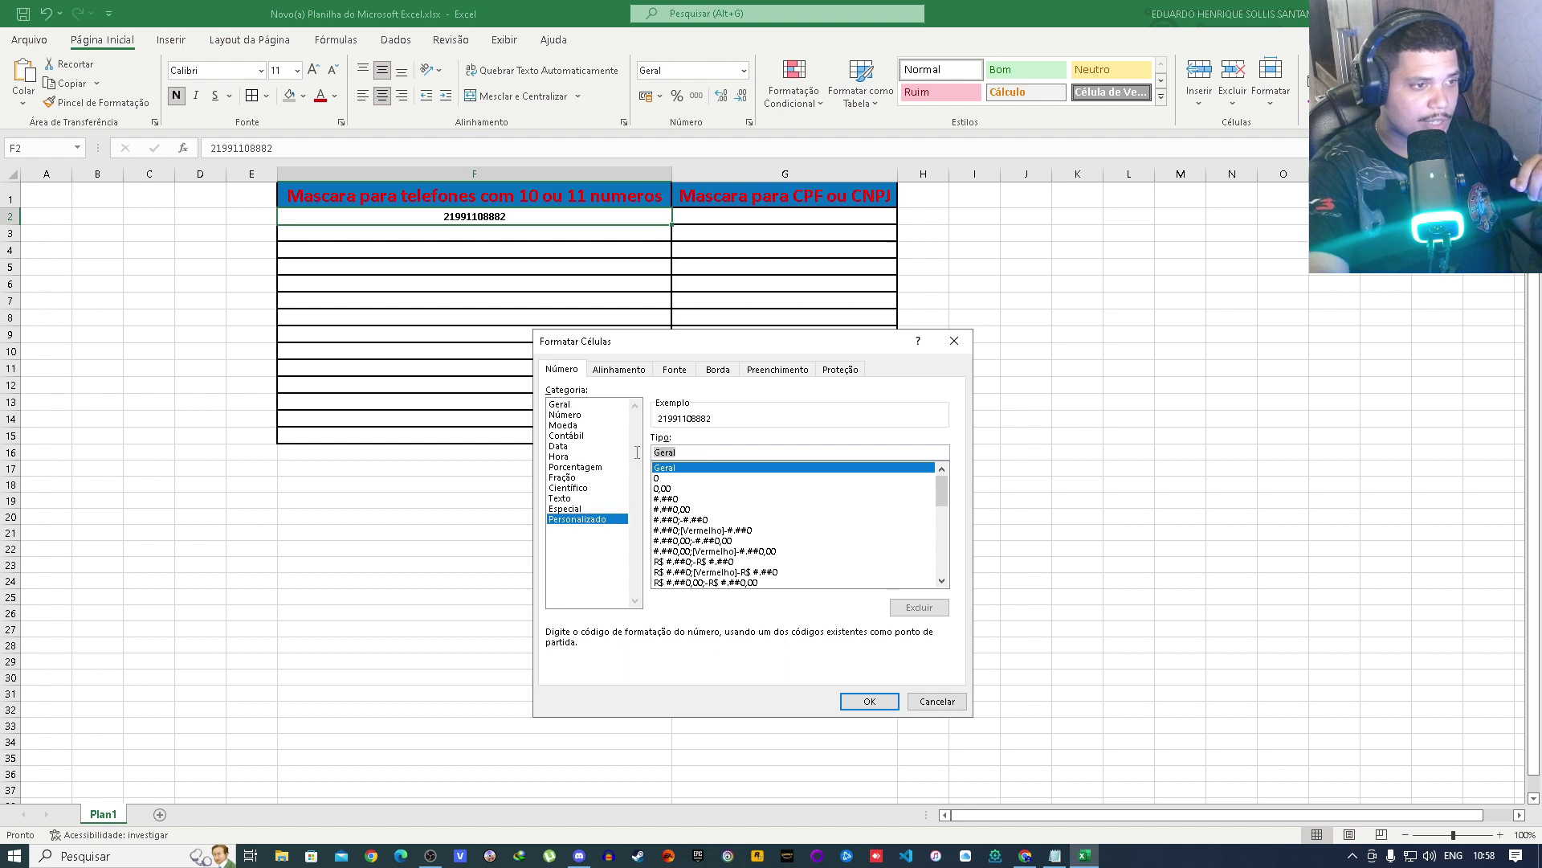
Step: Clear Geral from the Tipo box and begin the [>111… conditional code
key("Delete")
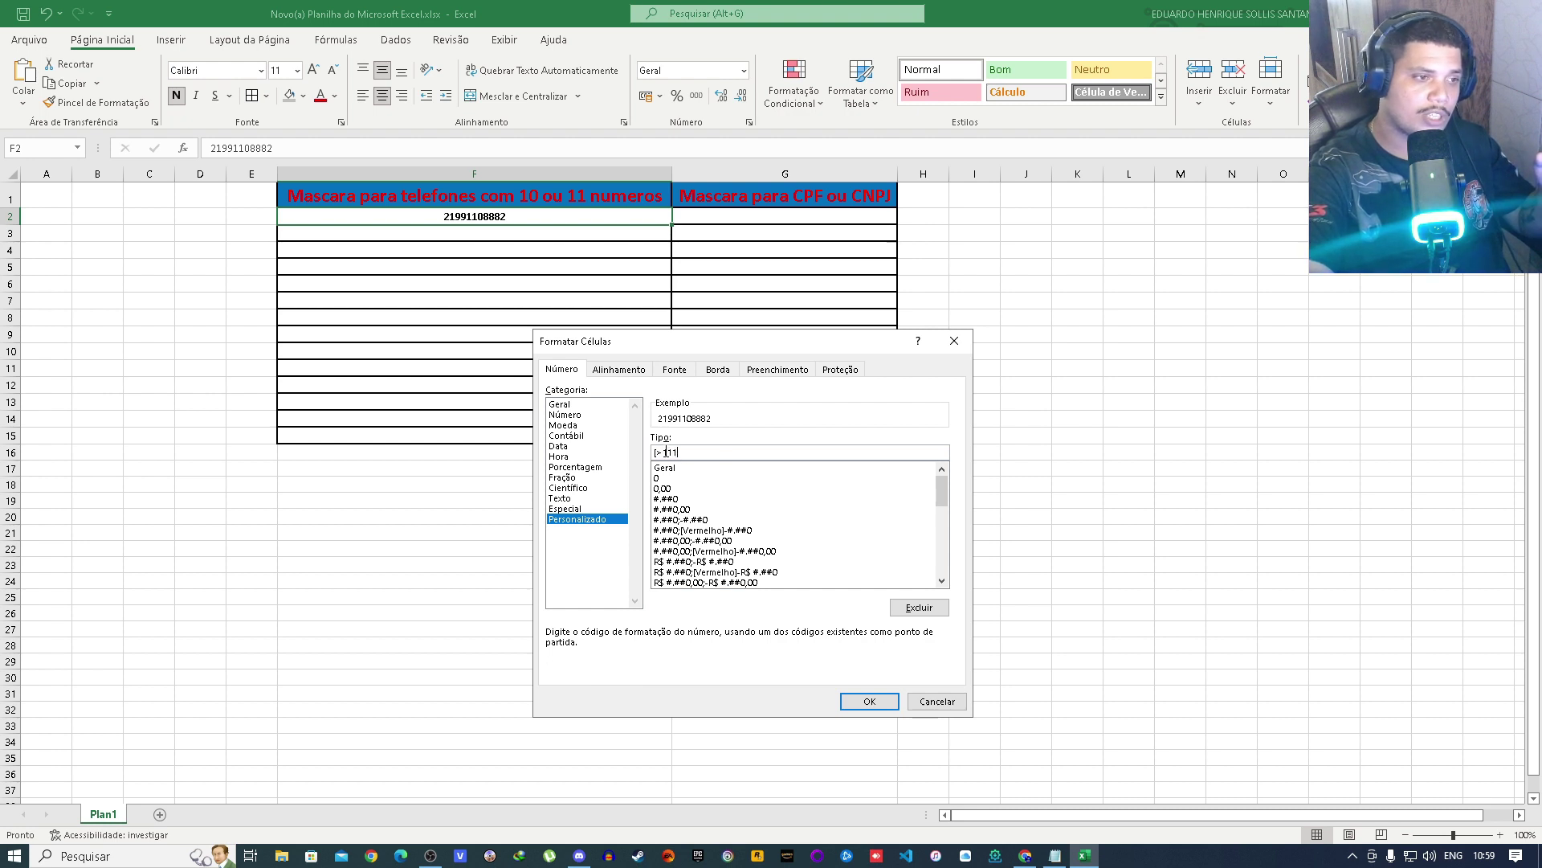
type("11111111")
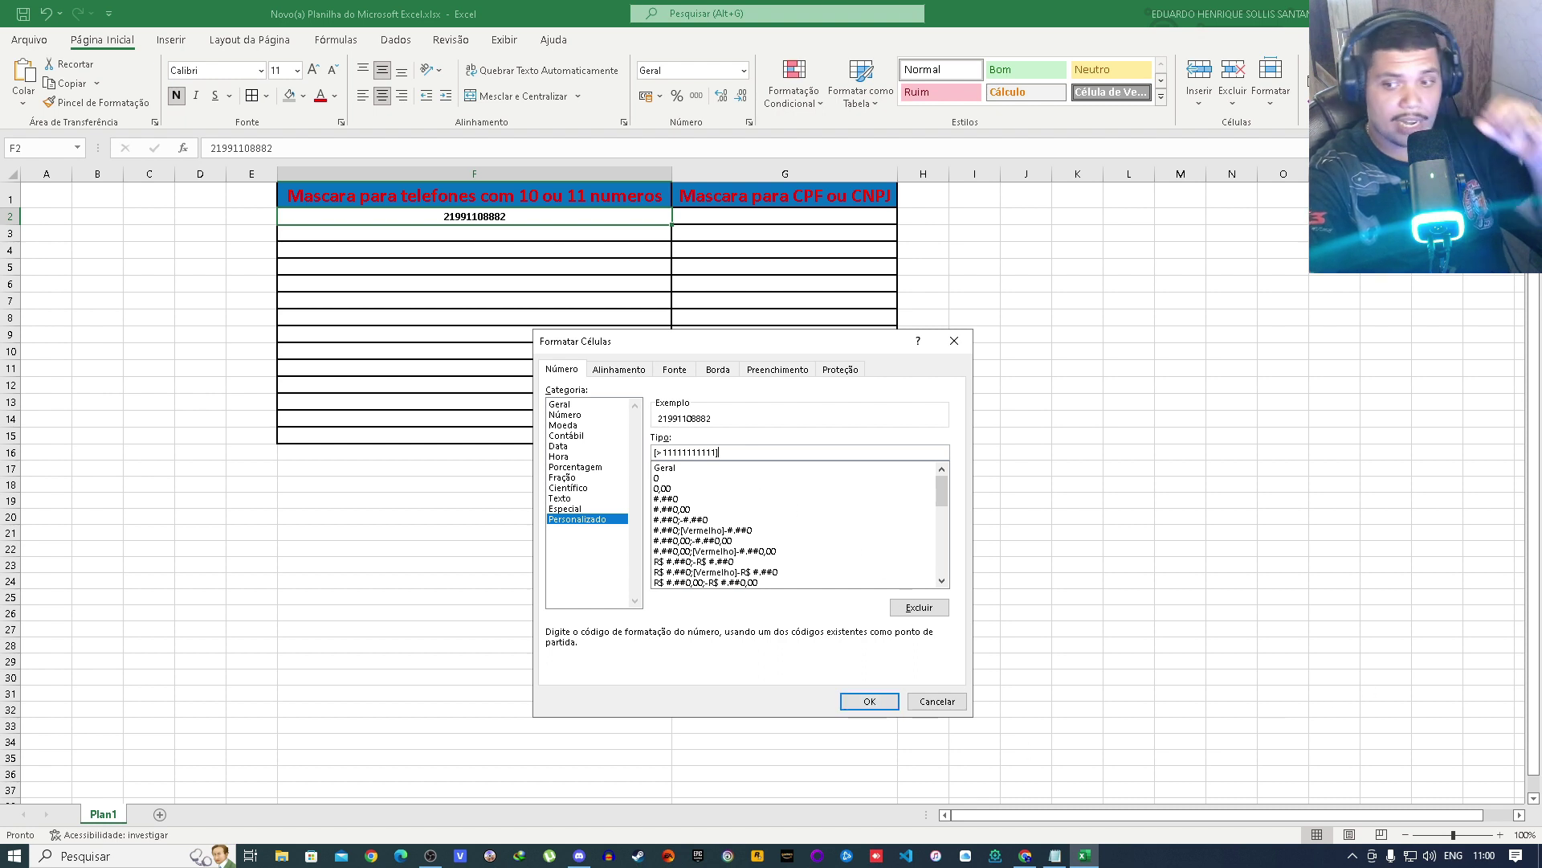
key("alt+Tab")
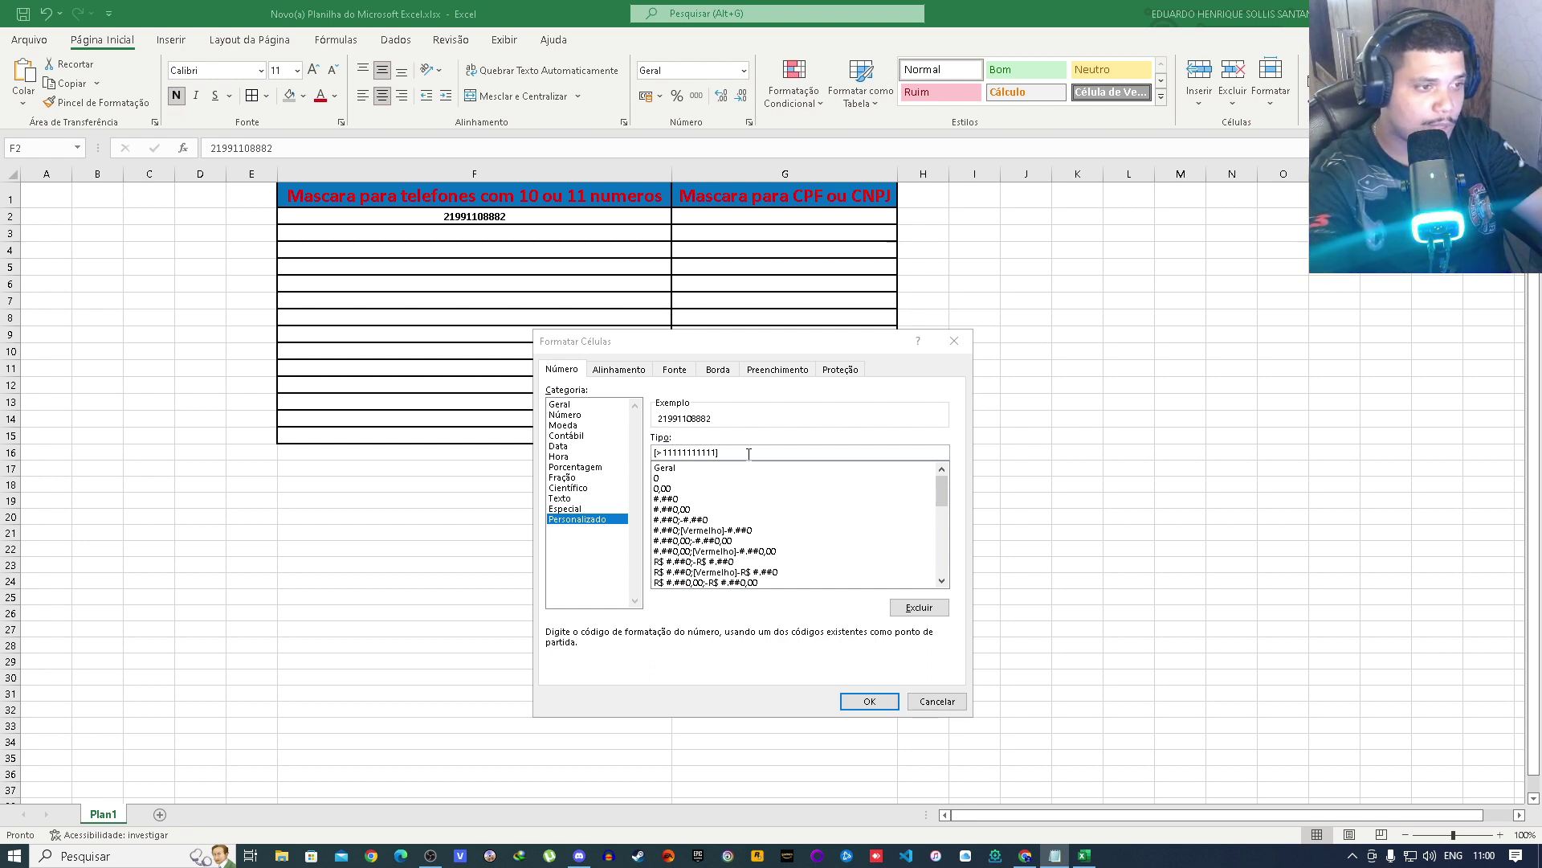
left_click(749, 454)
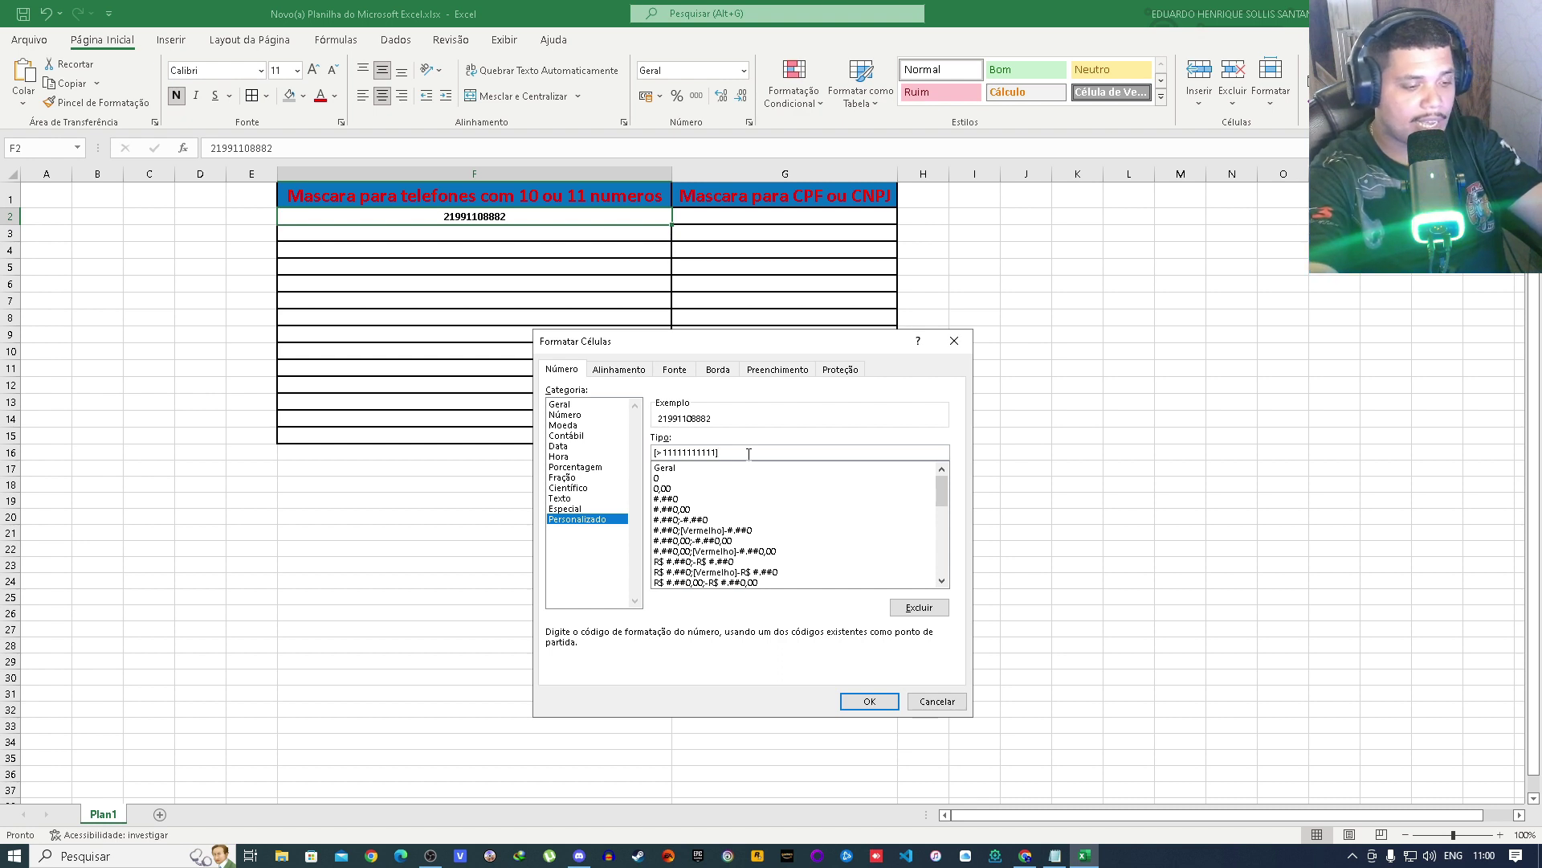
type("\"")
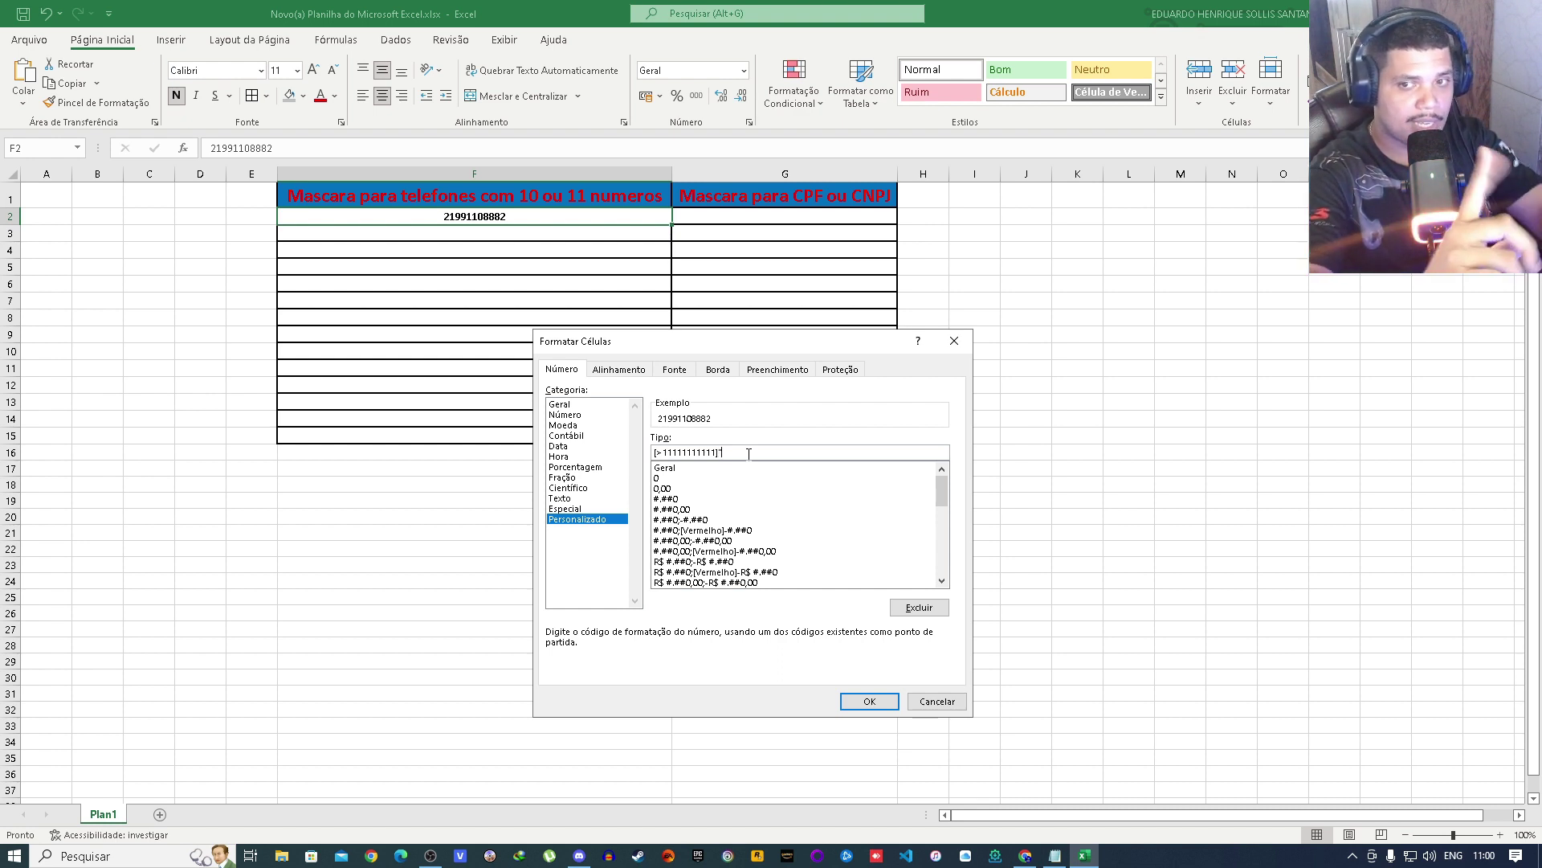
type("(\"")
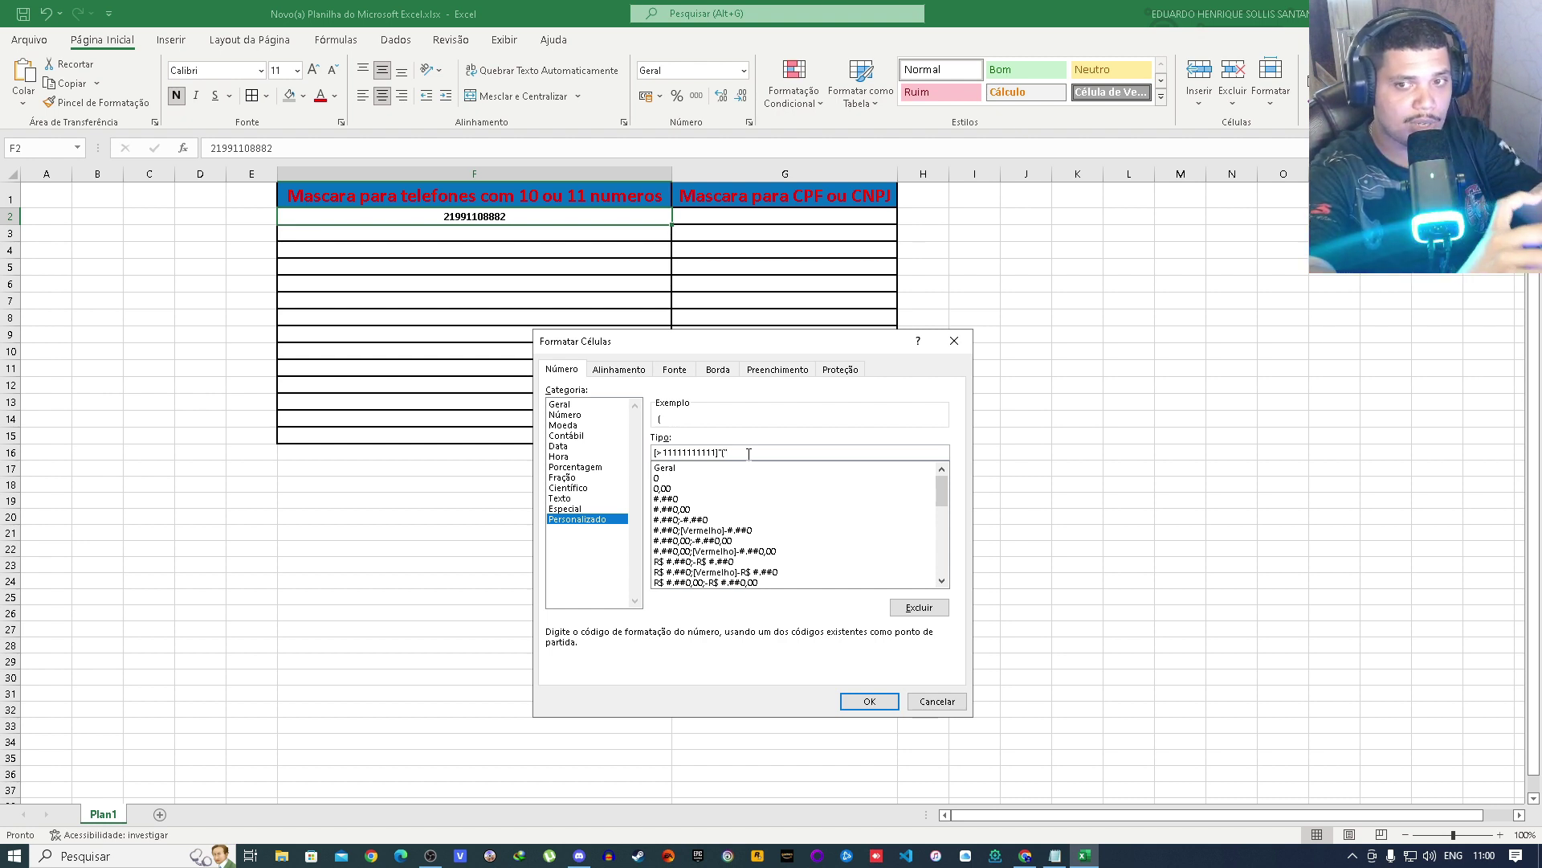
type("00")
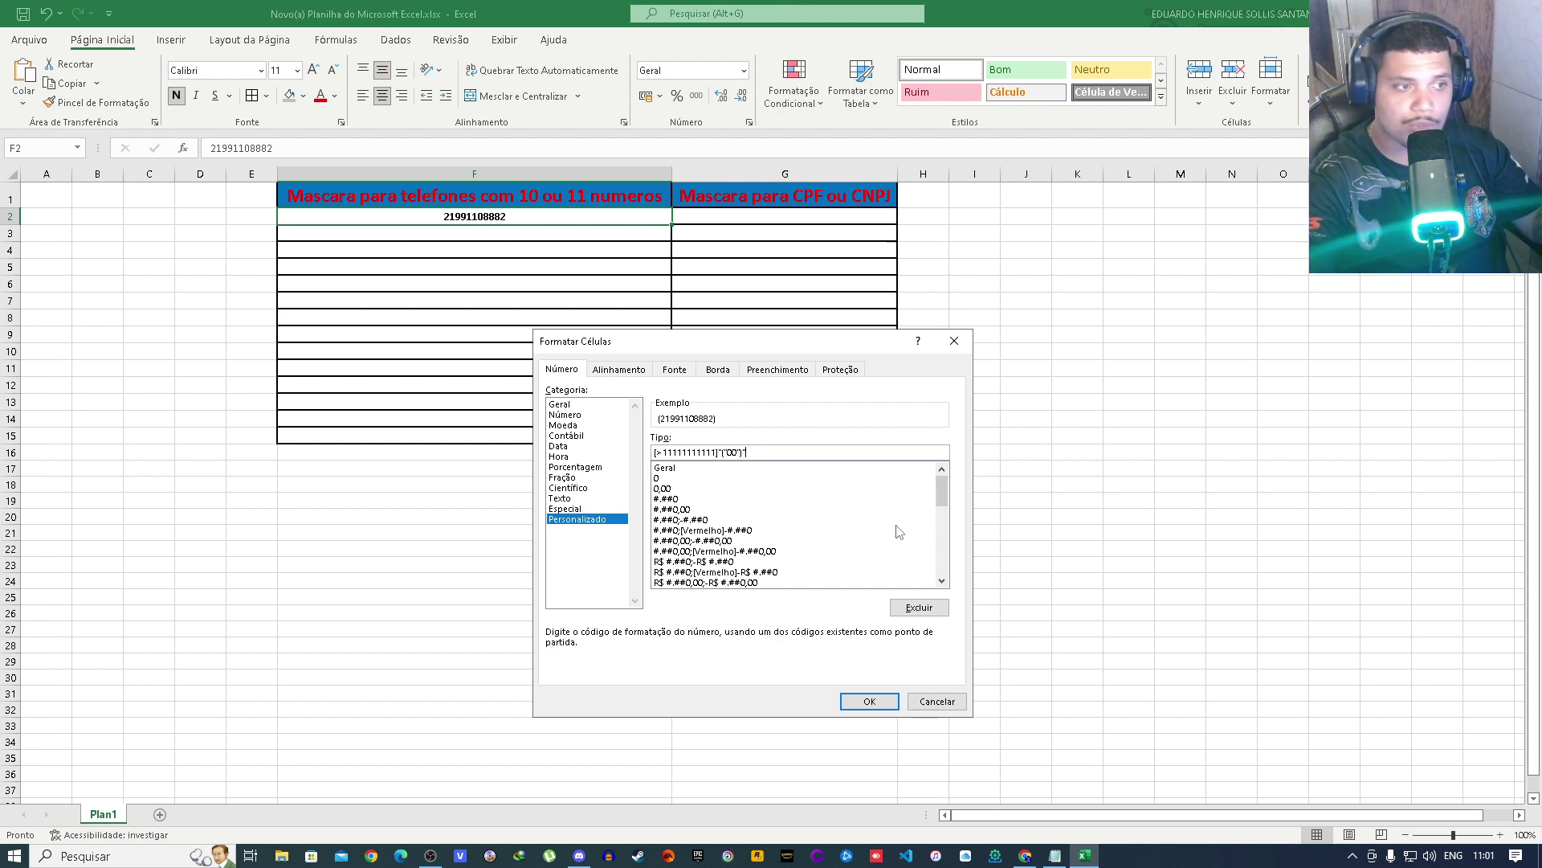
type("000")
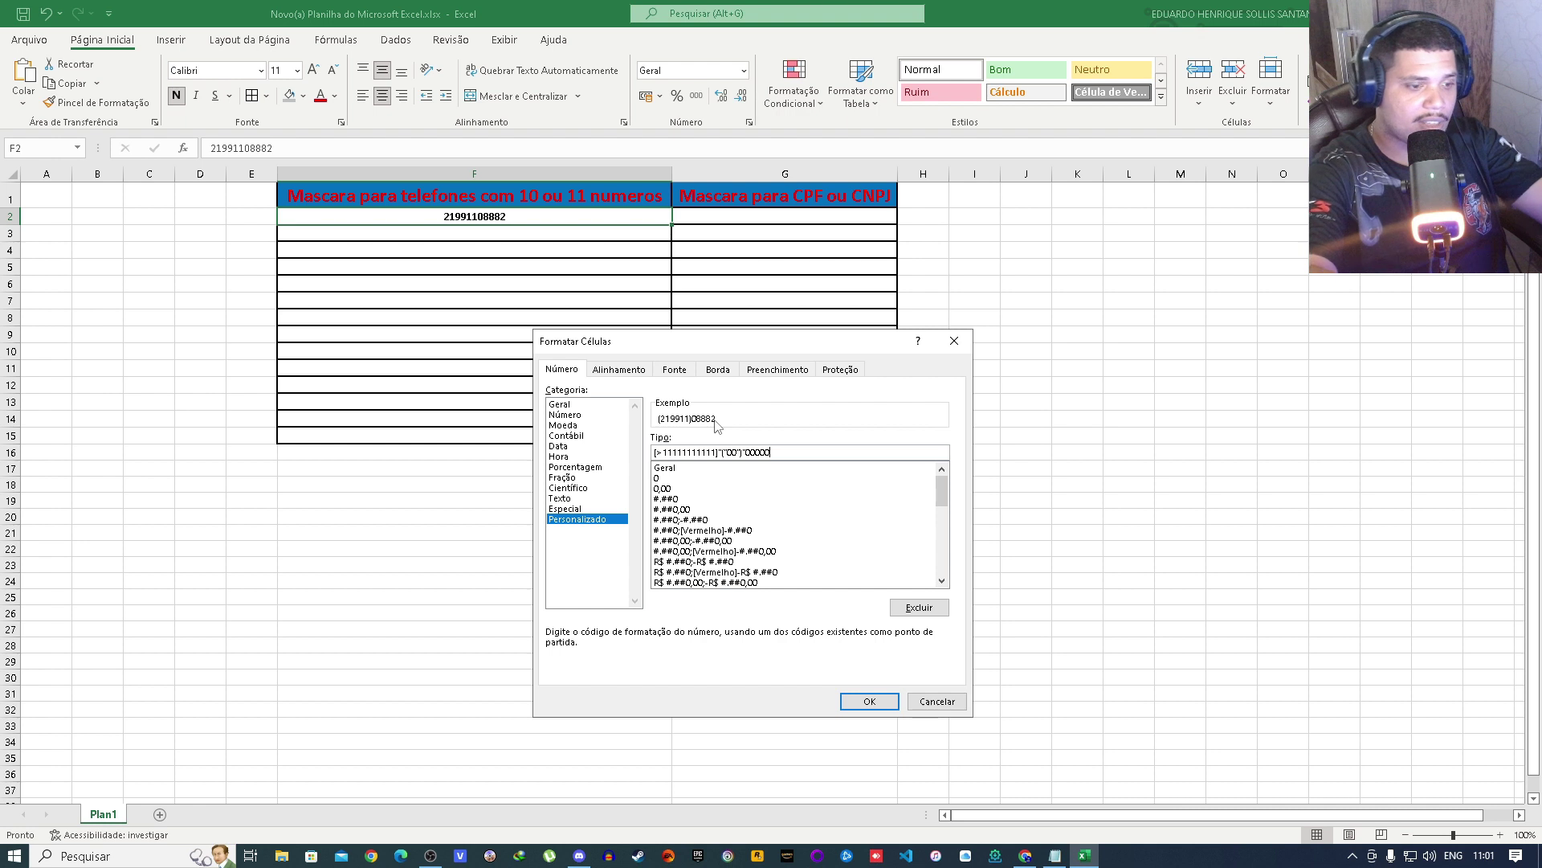
type("\"")
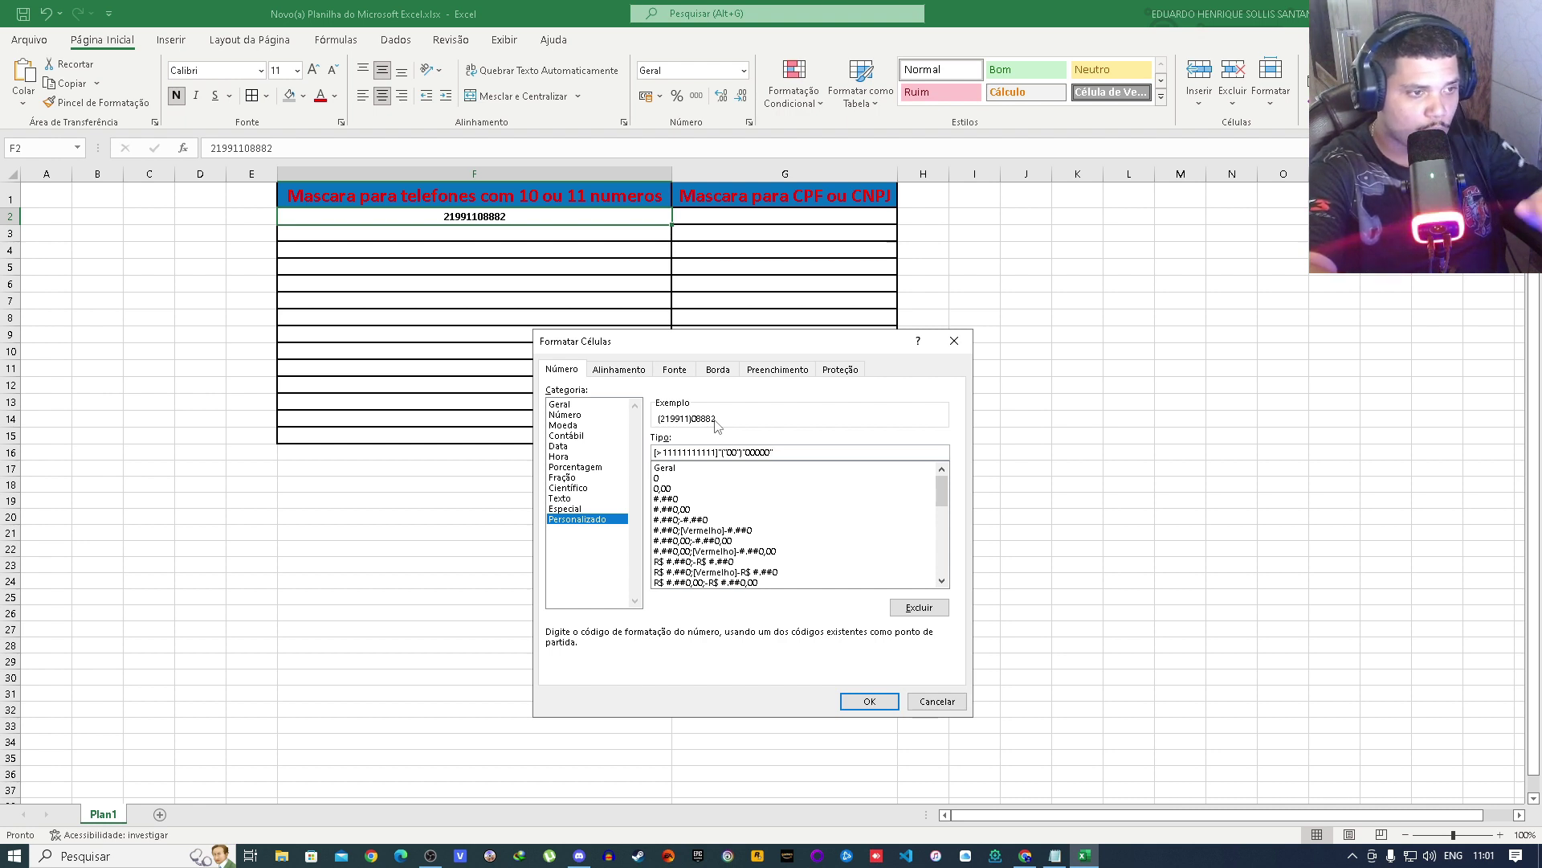
type(";")
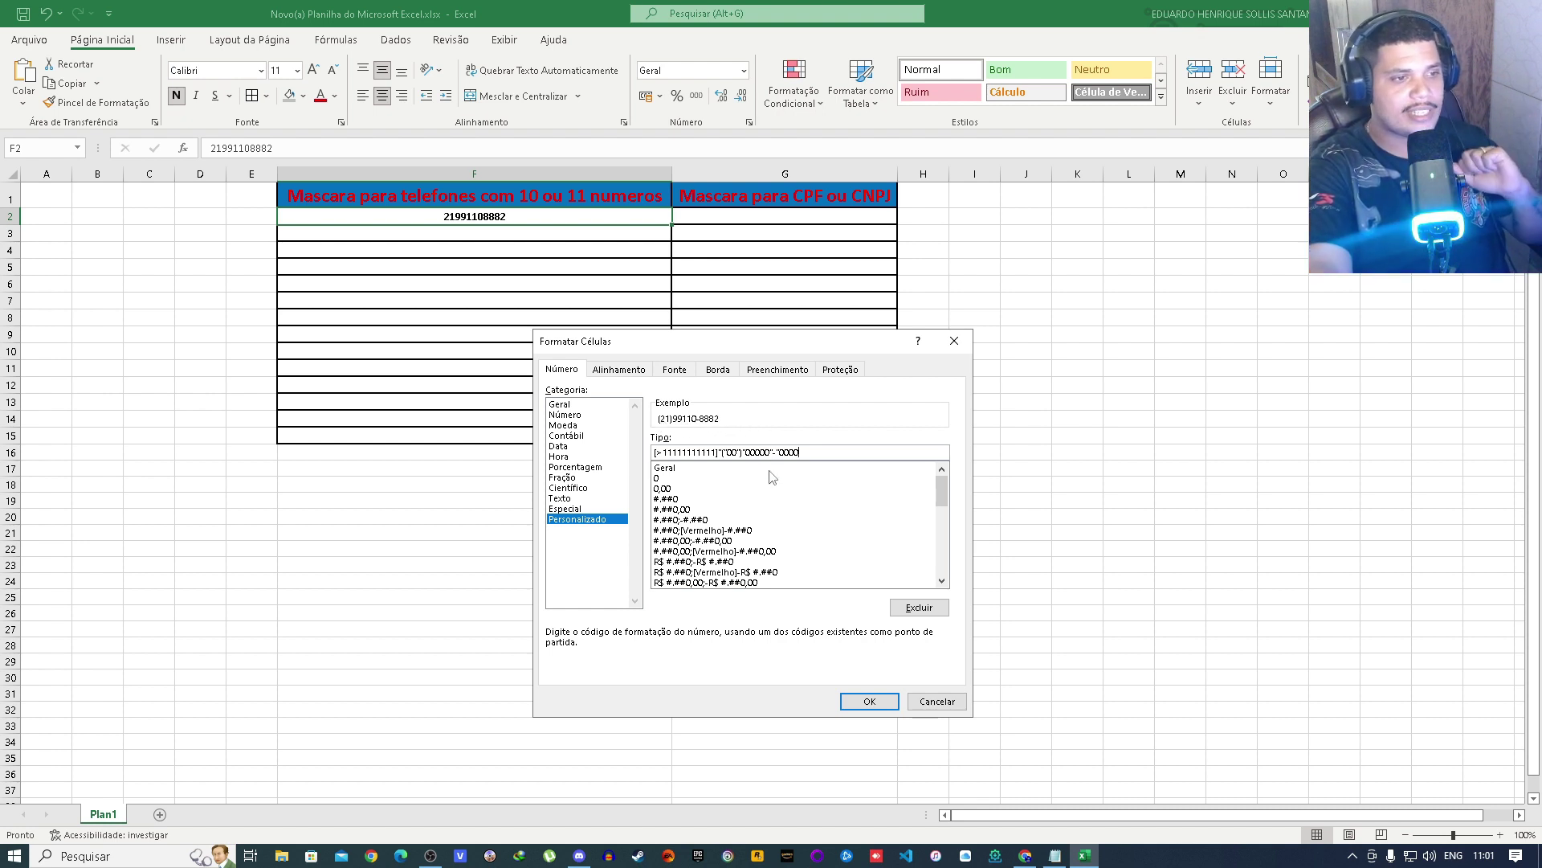
type(";")
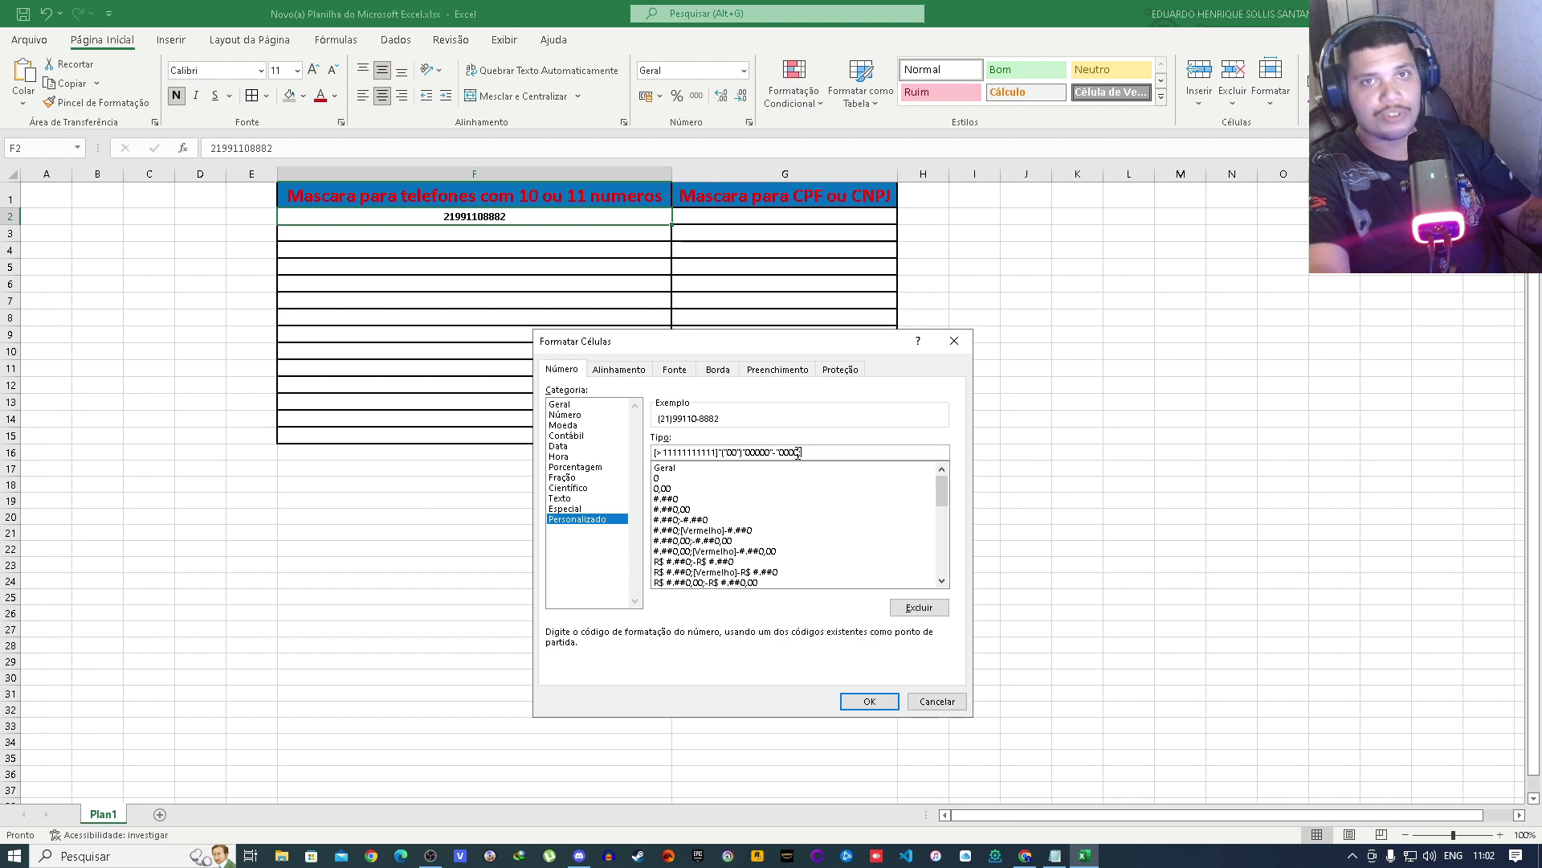
type(";")
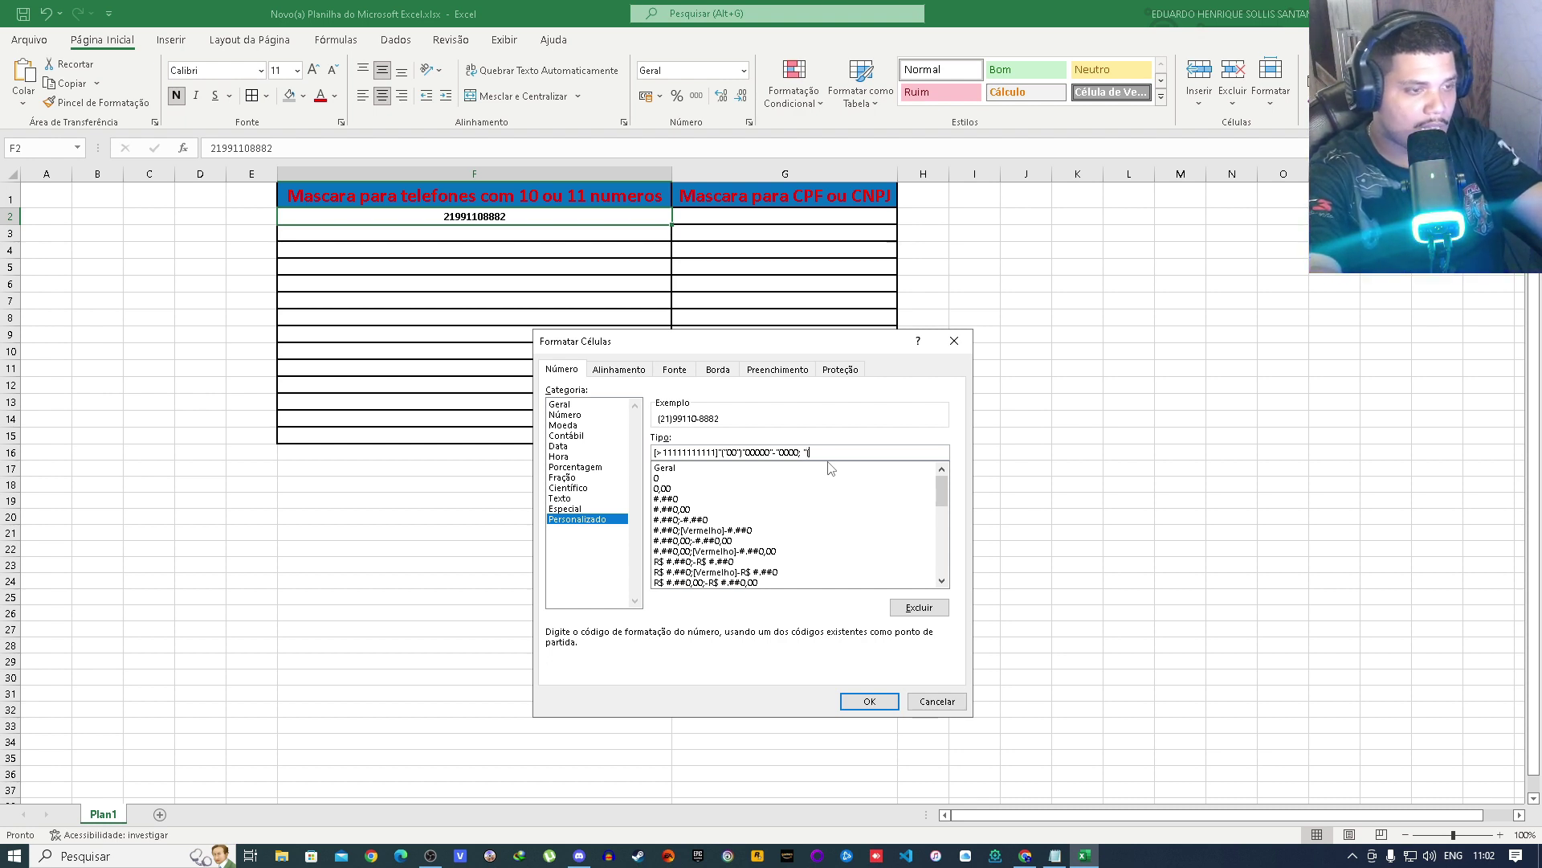
type("(\"")
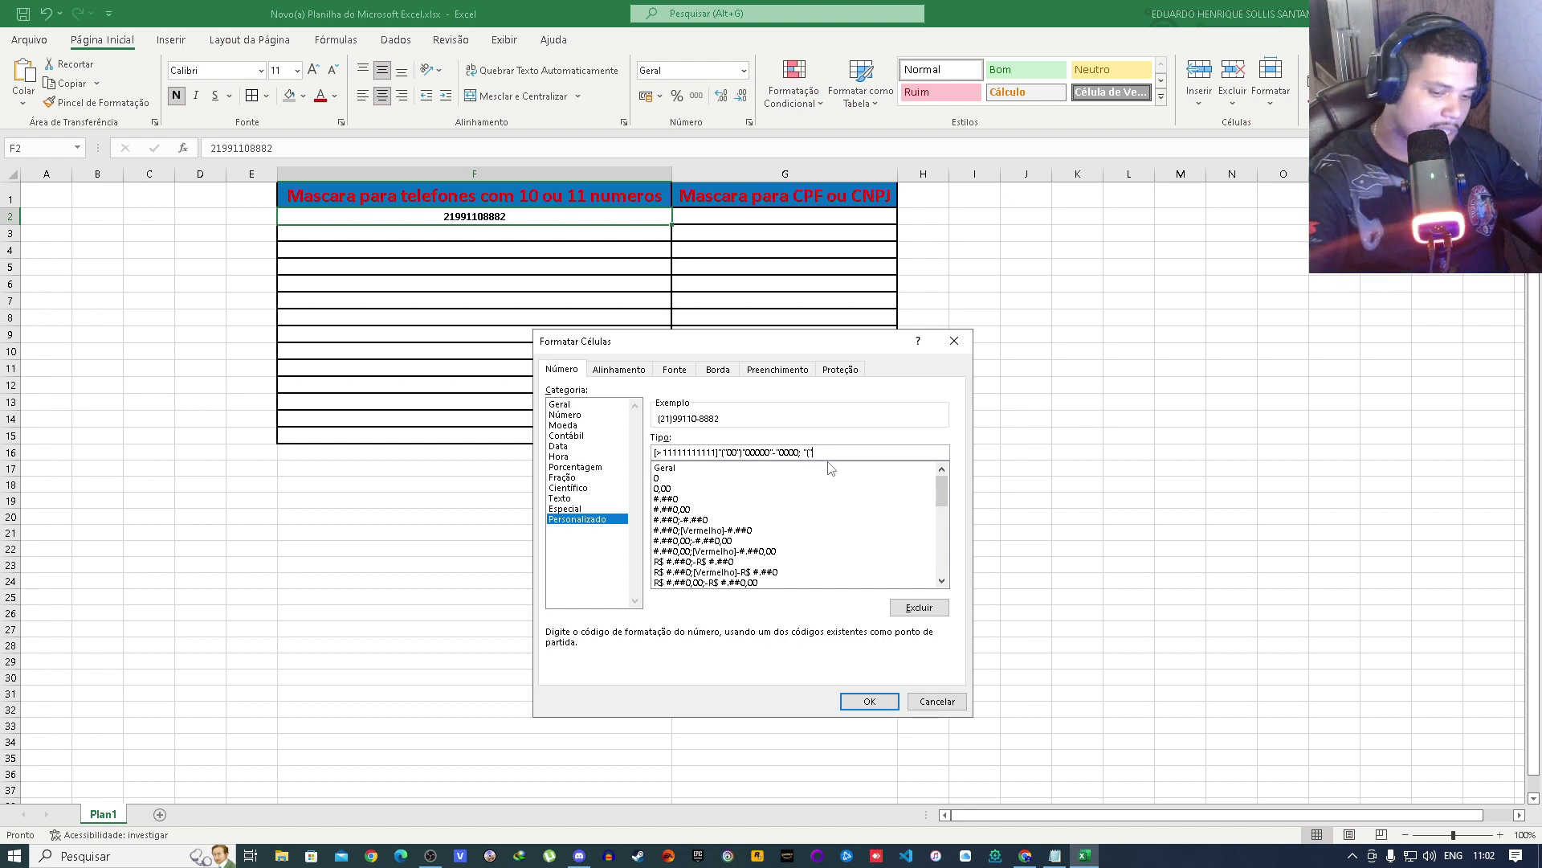
type("00\")\"0000")
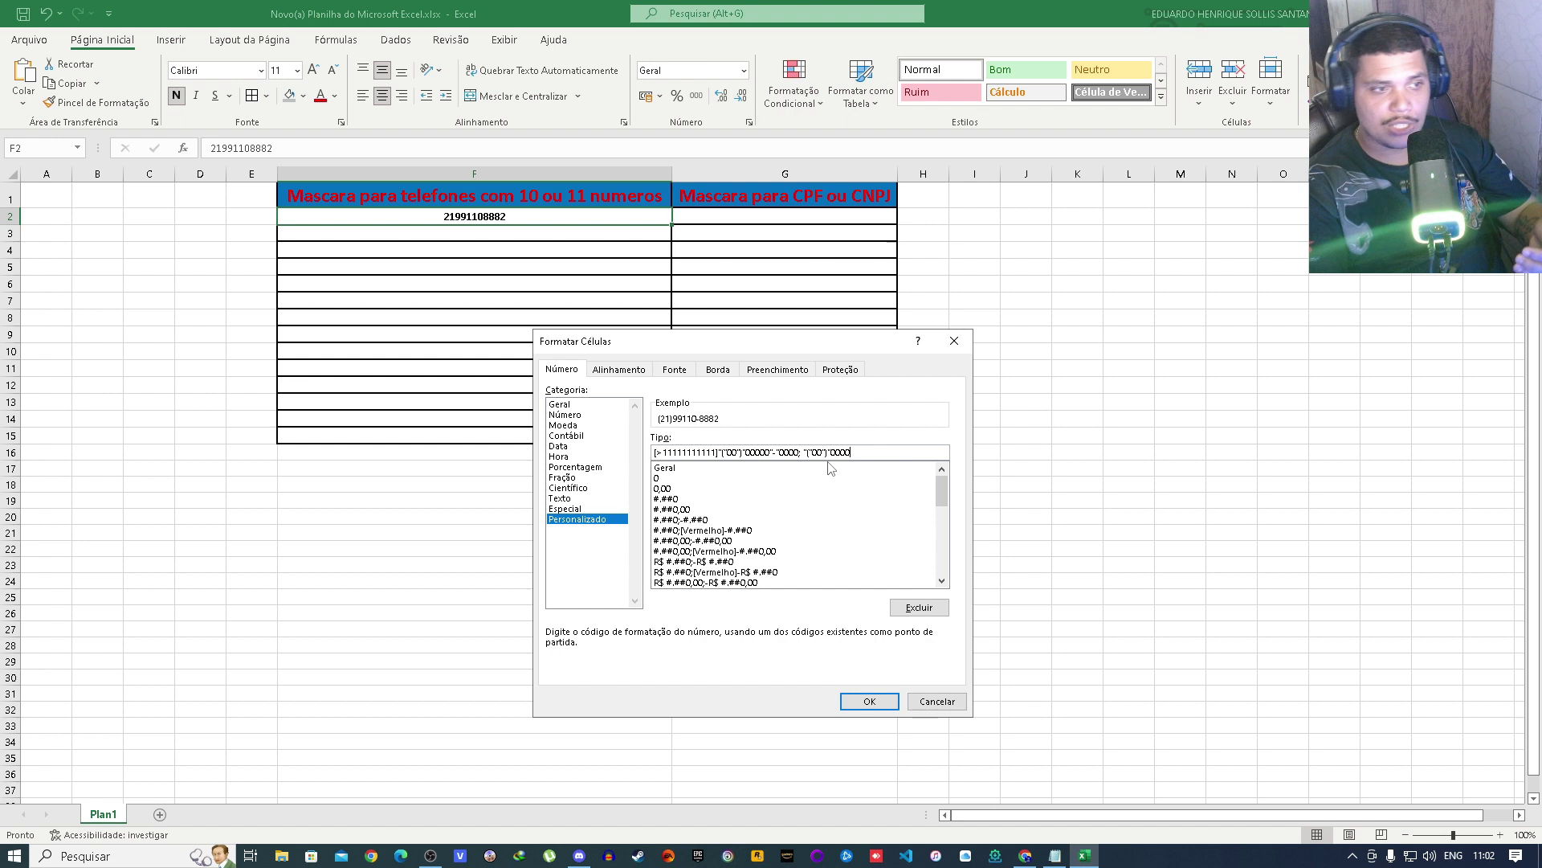
type("\"")
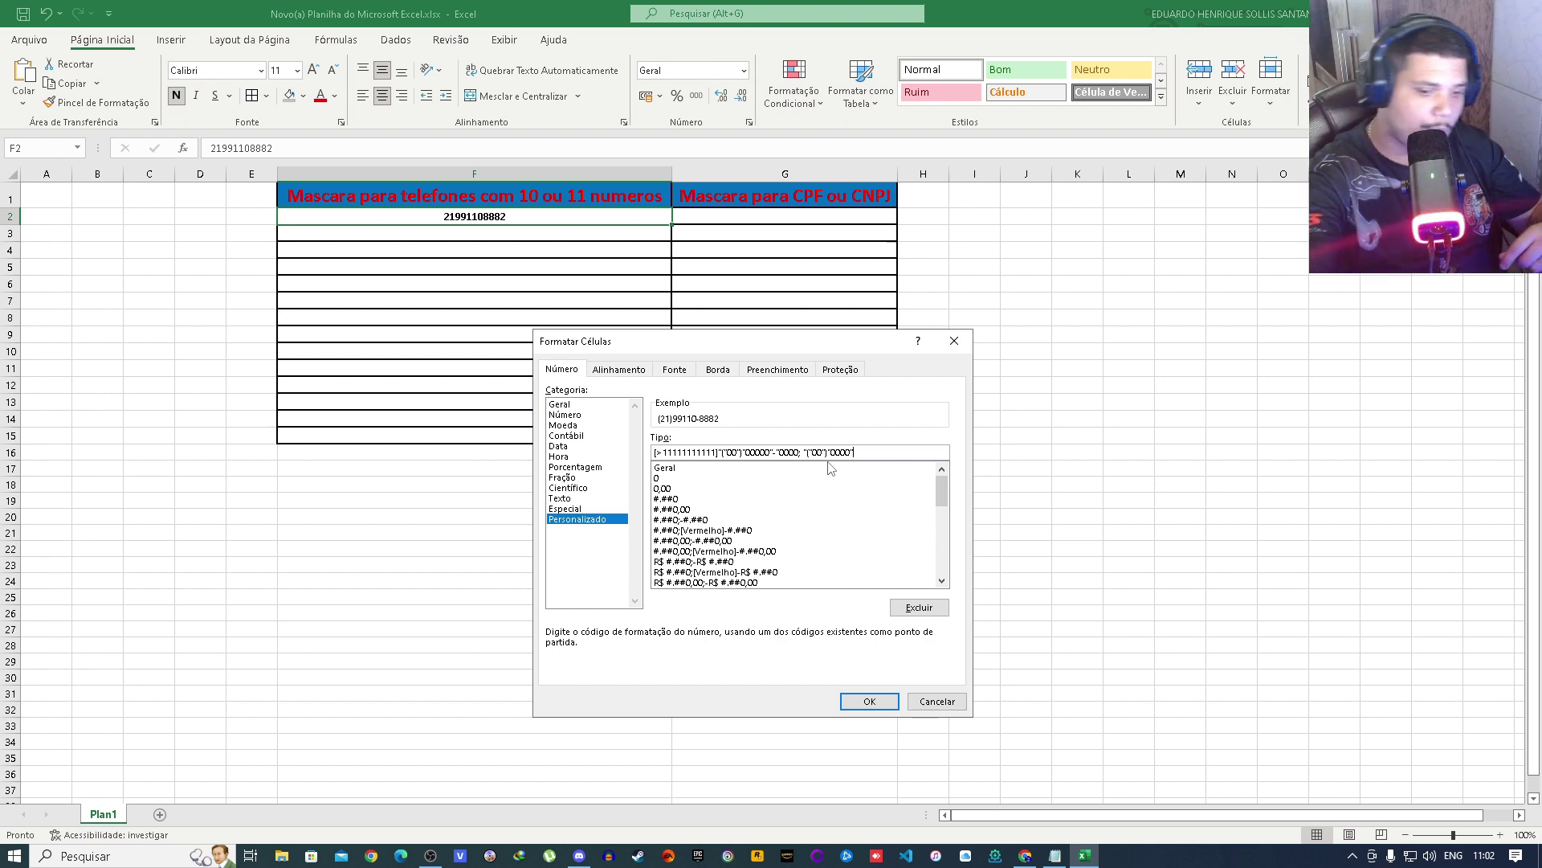
type("-\"")
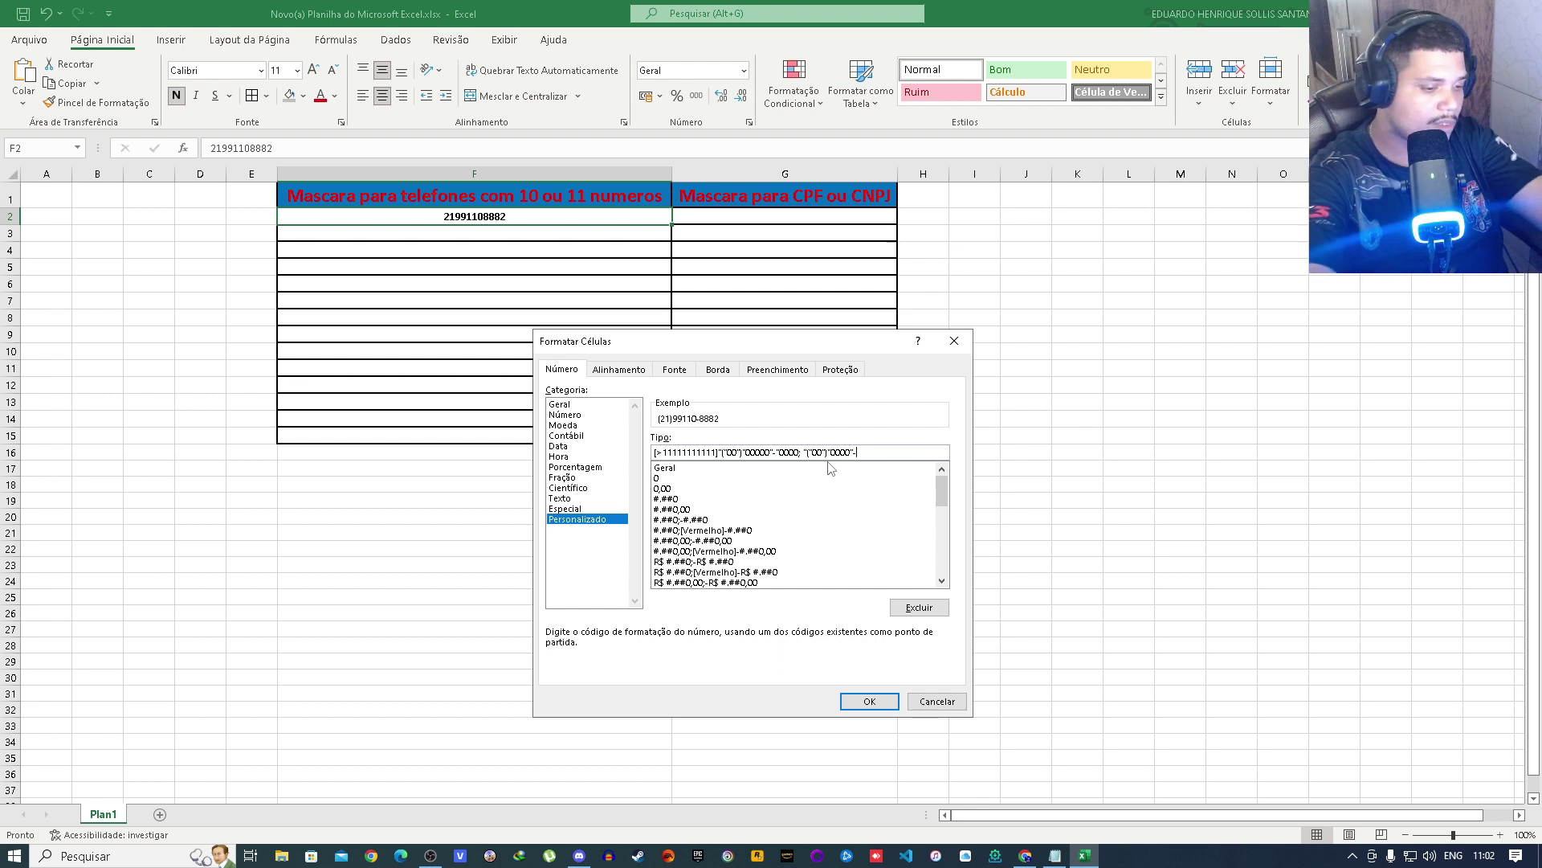
type("000")
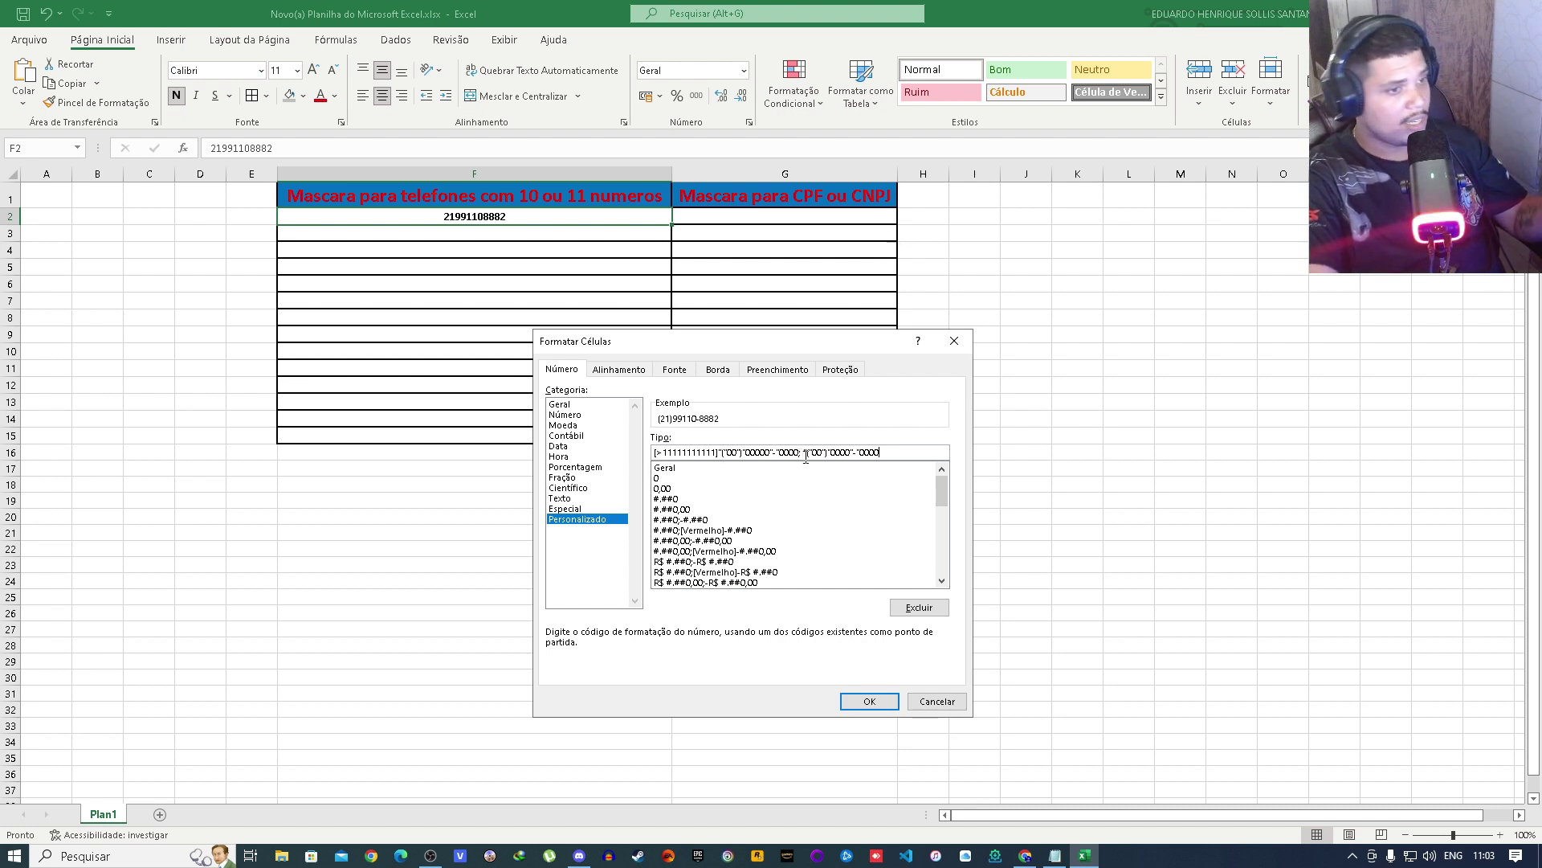
Step: Apply the phone mask to F2, fill it down to F15, and clear F3:F15's contents
left_click(871, 702)
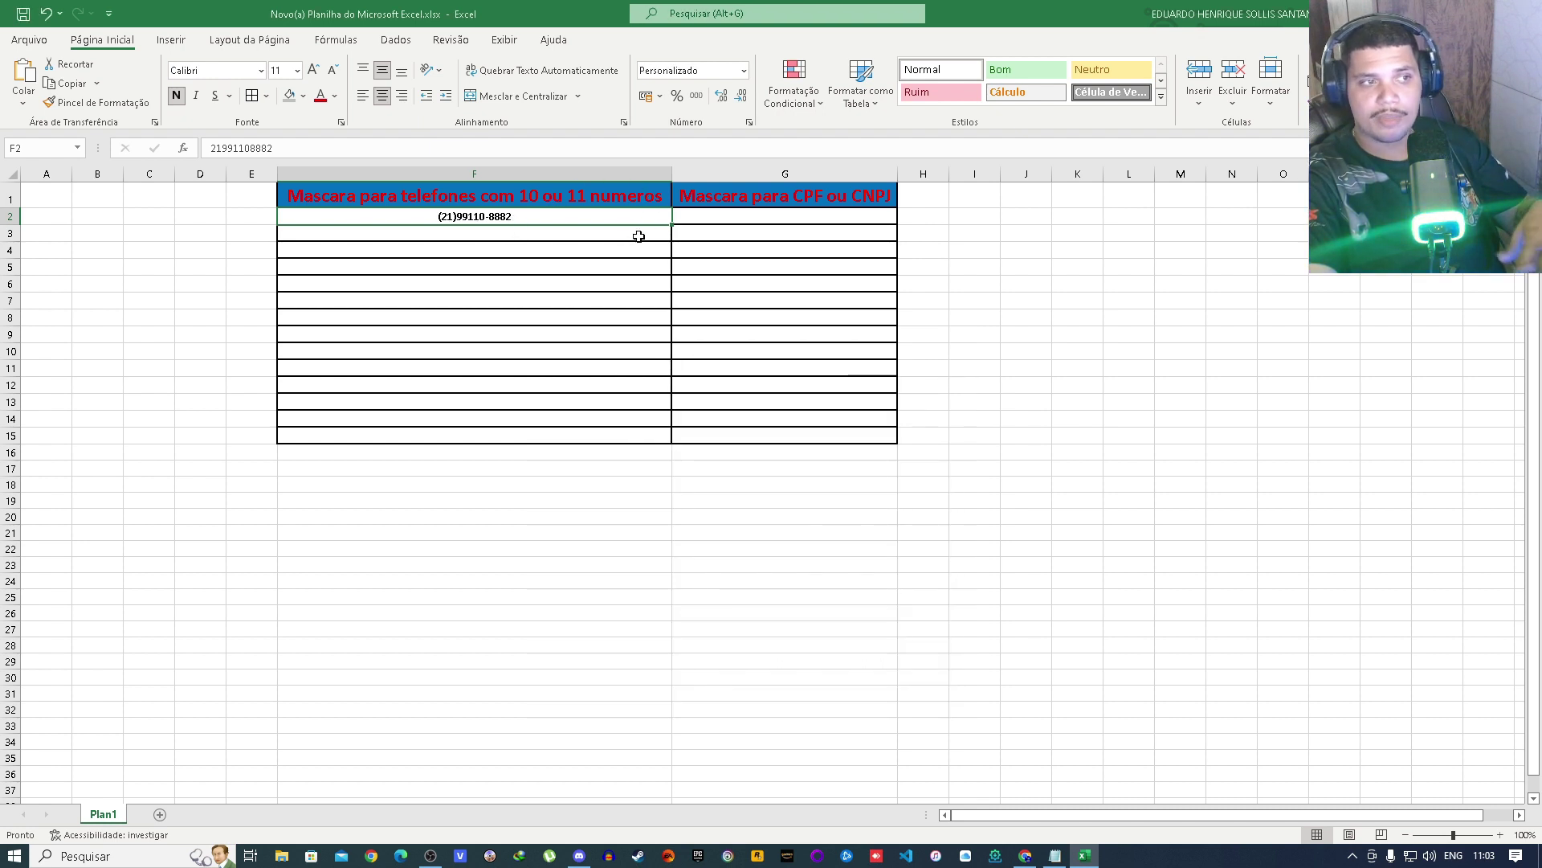
left_click_drag(671, 225, 670, 438)
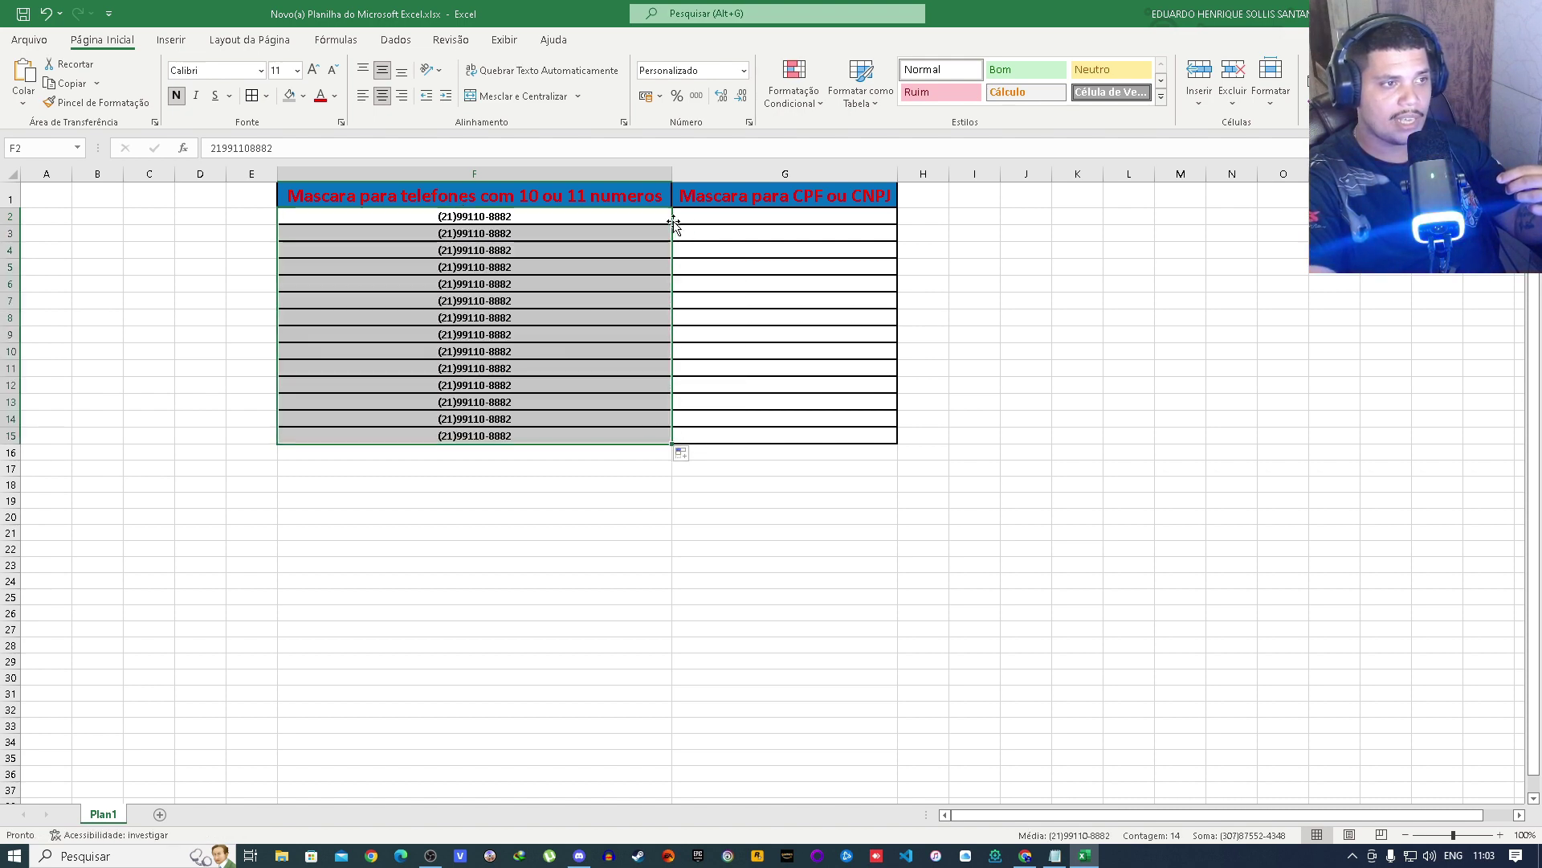
left_click(506, 233)
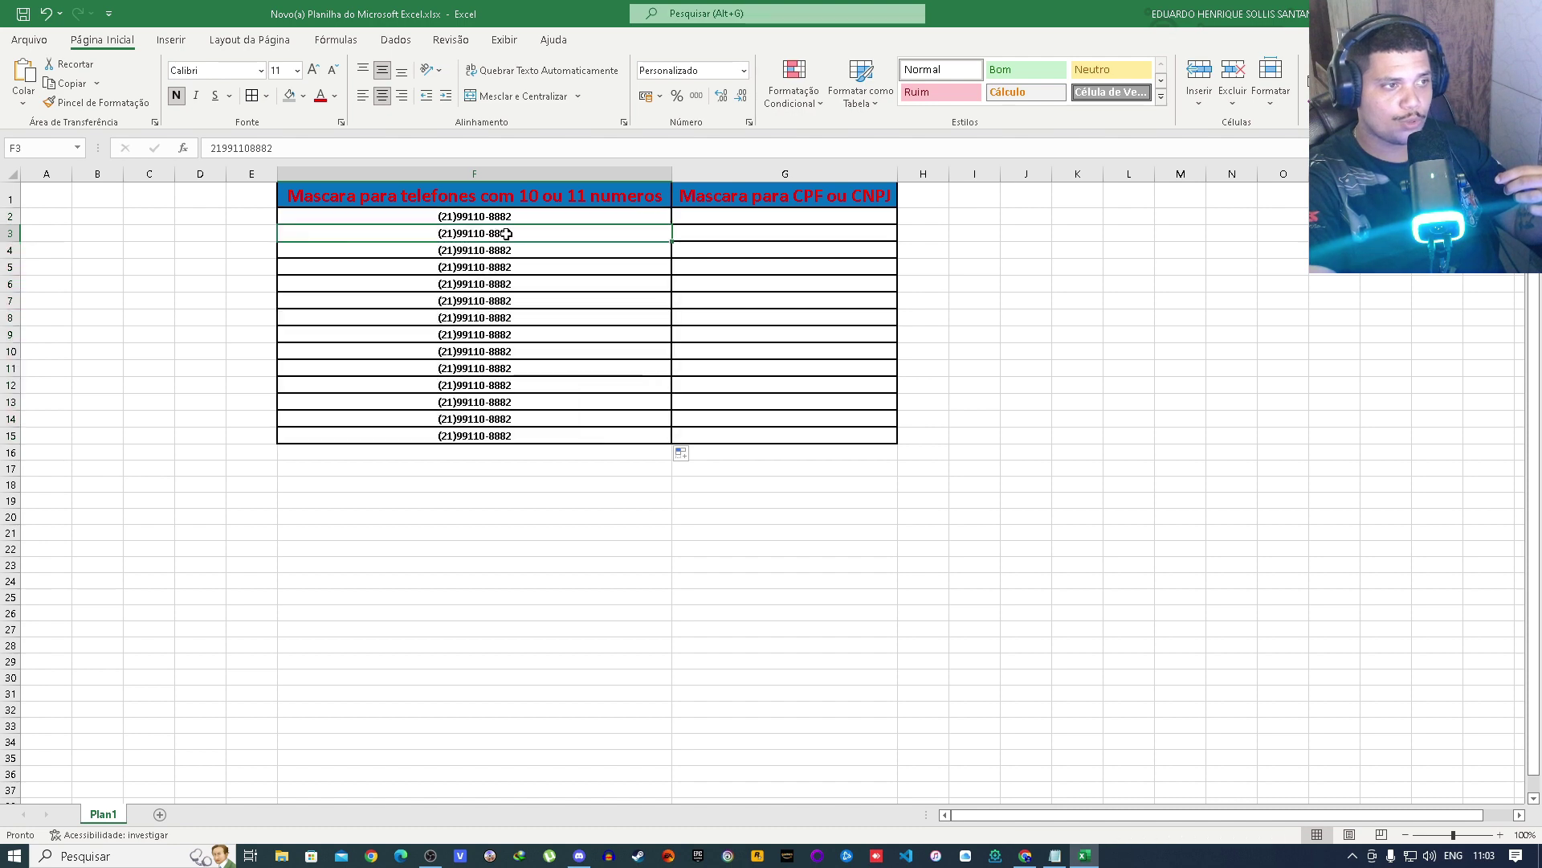
left_click_drag(506, 233, 494, 434)
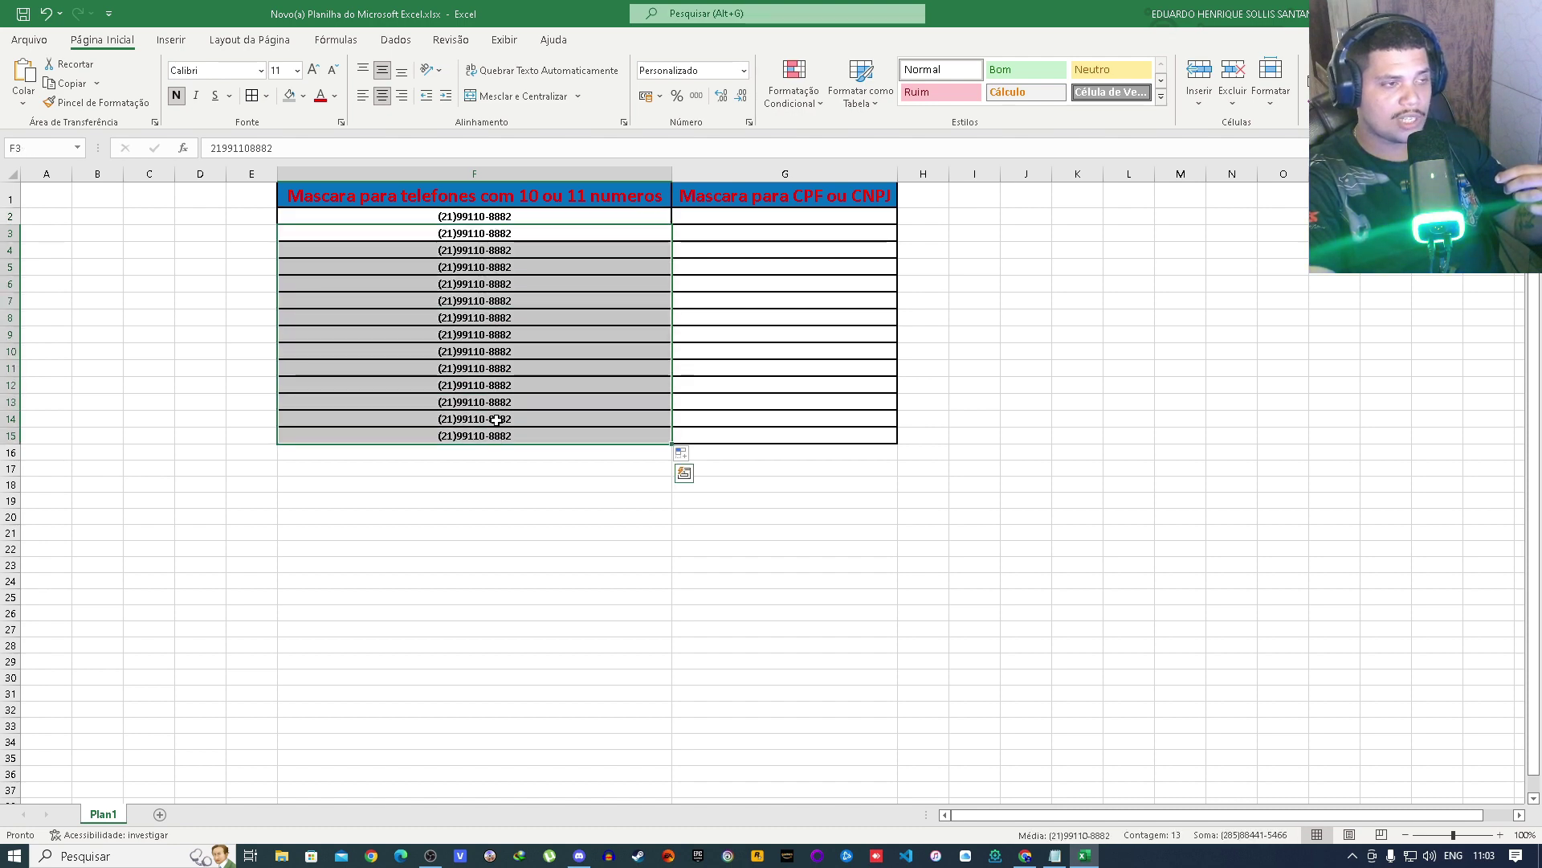
right_click(495, 366)
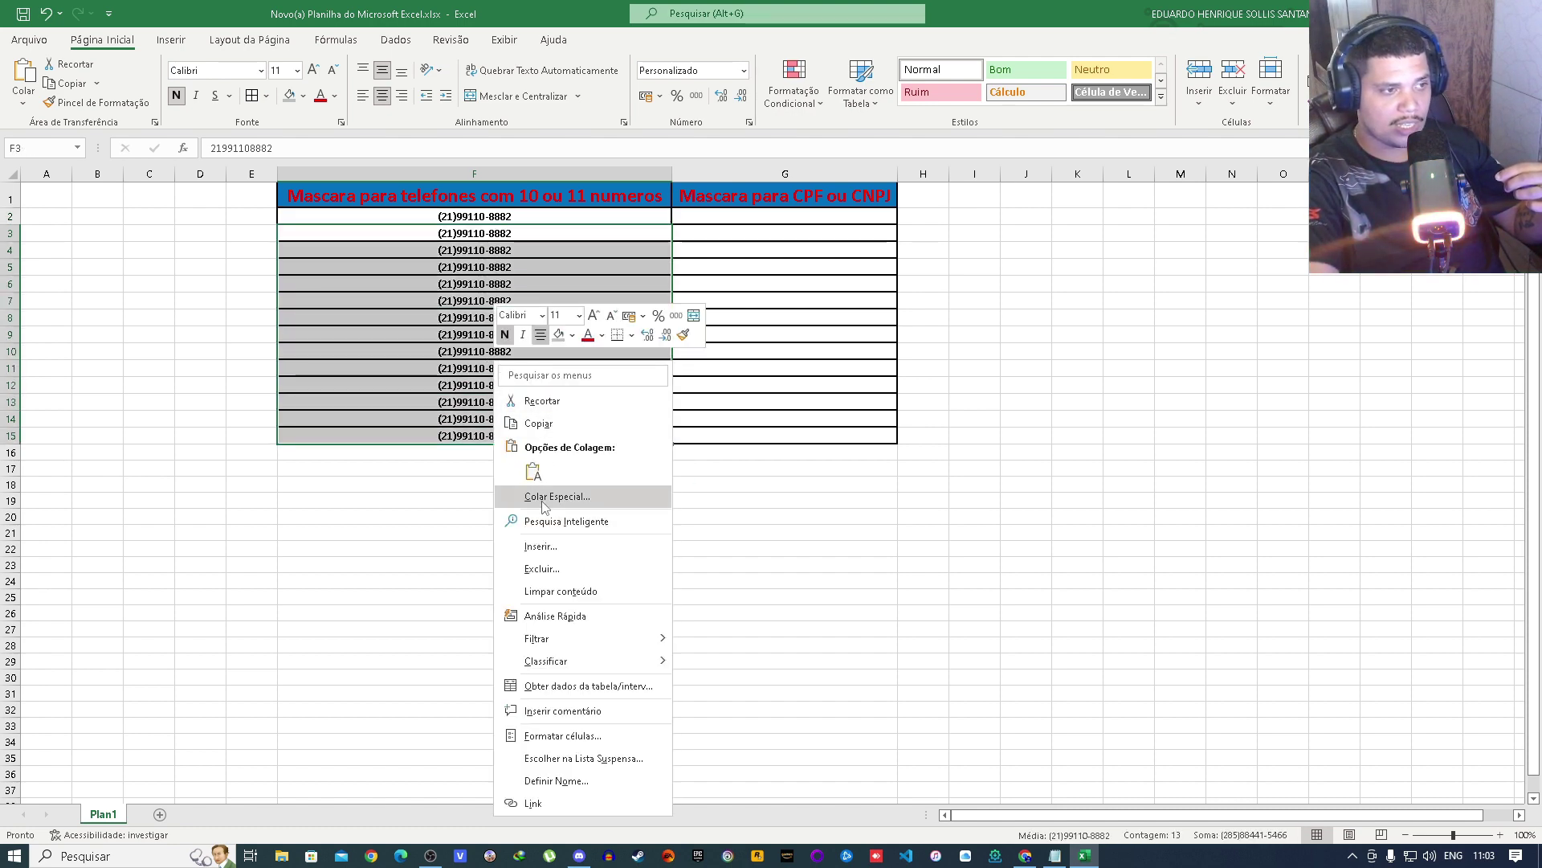
left_click(554, 591)
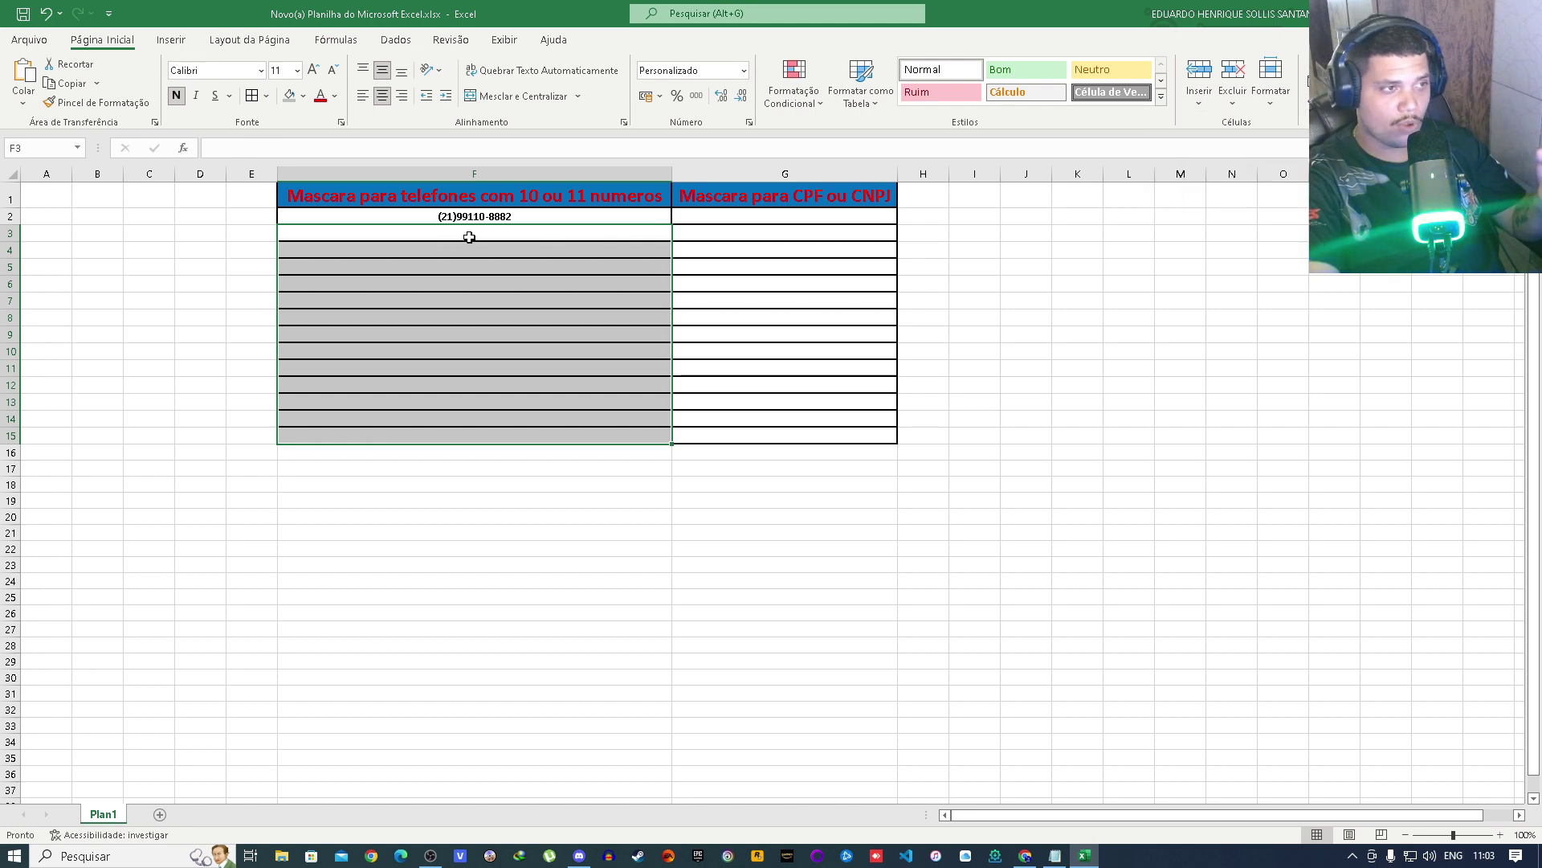
left_click(505, 302)
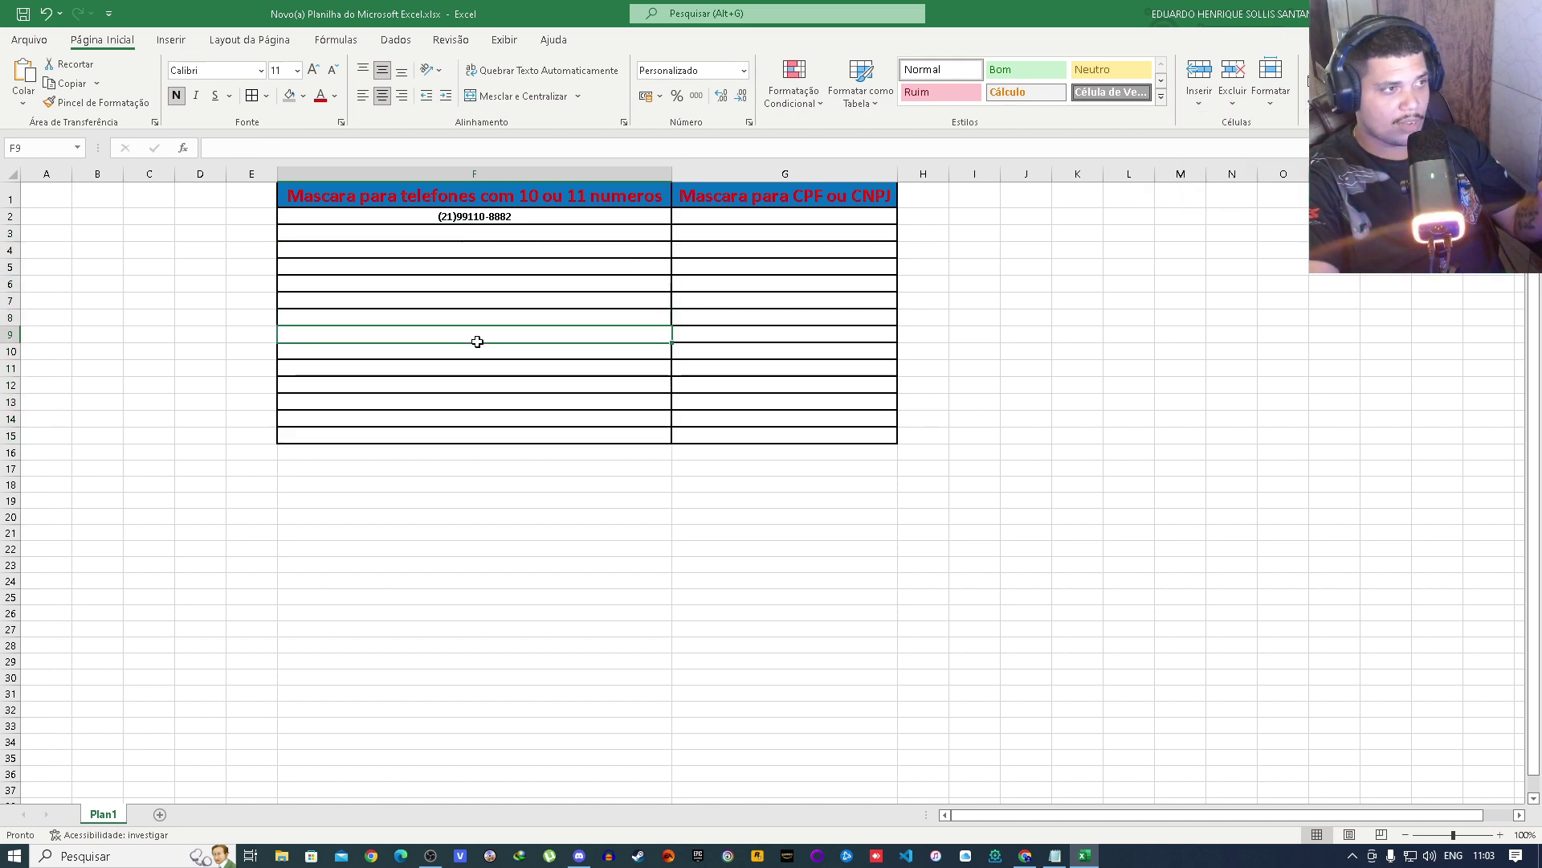
Step: Enter a sample 10-digit phone number in F3 so it shows the short mask, then select G2
left_click(474, 250)
left_click(472, 268)
left_click(466, 334)
left_click(474, 412)
left_click(473, 234)
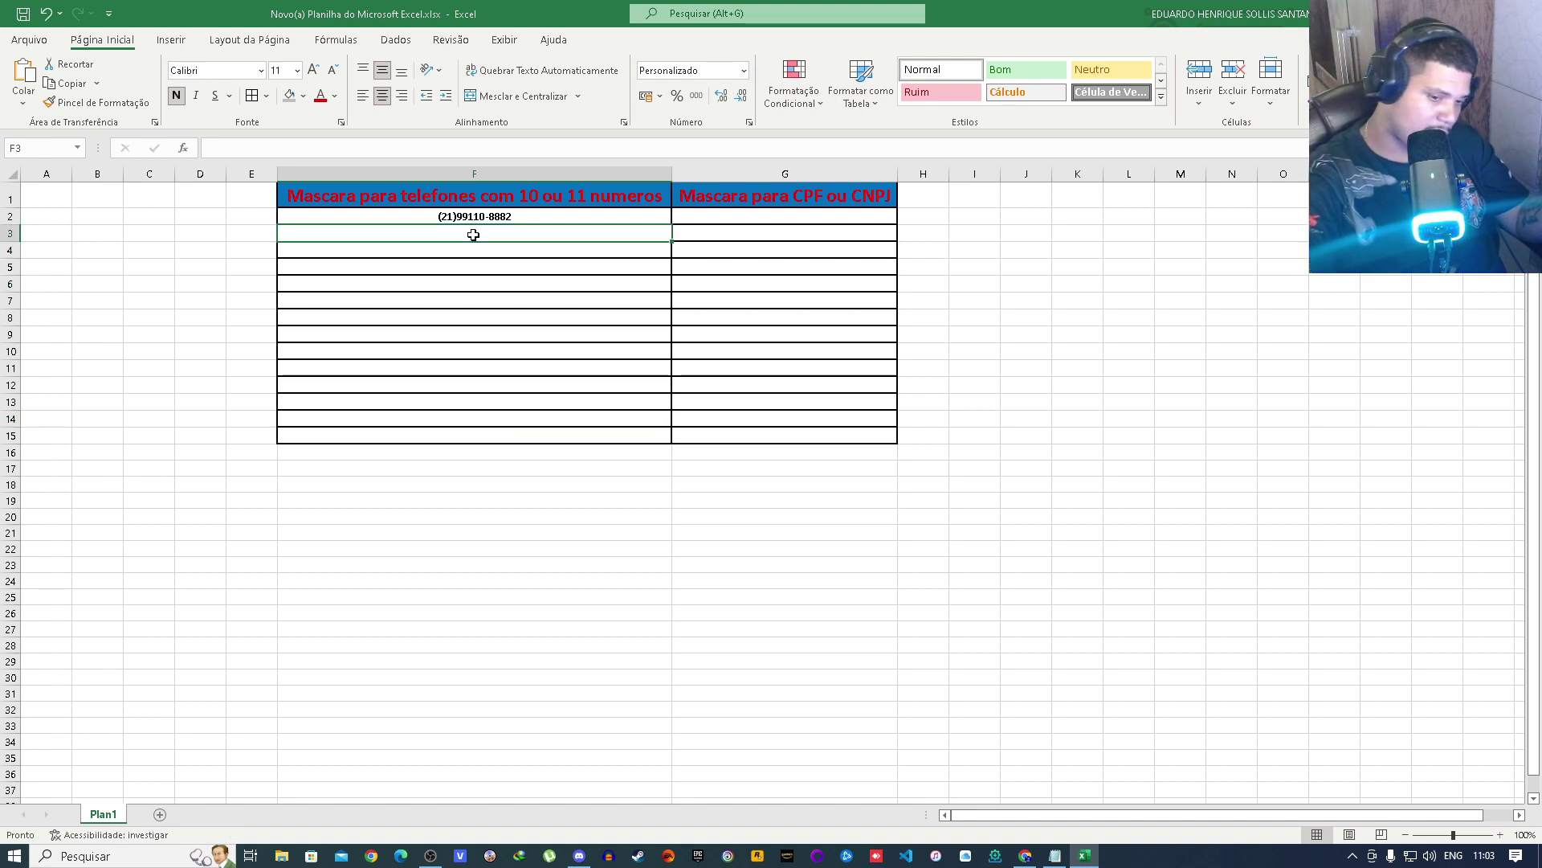
type("22")
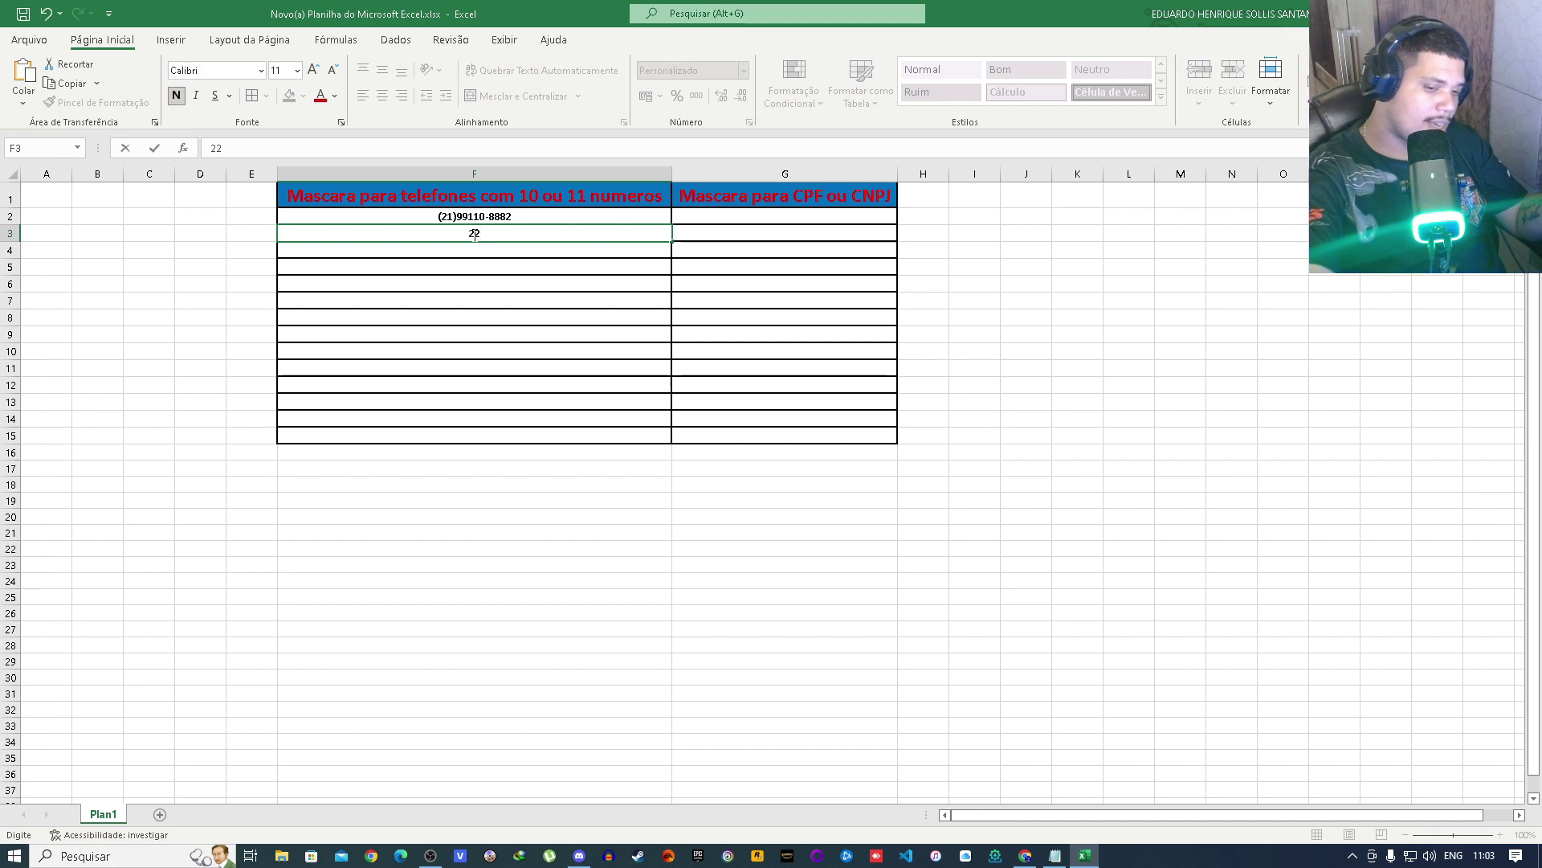
type("55443322")
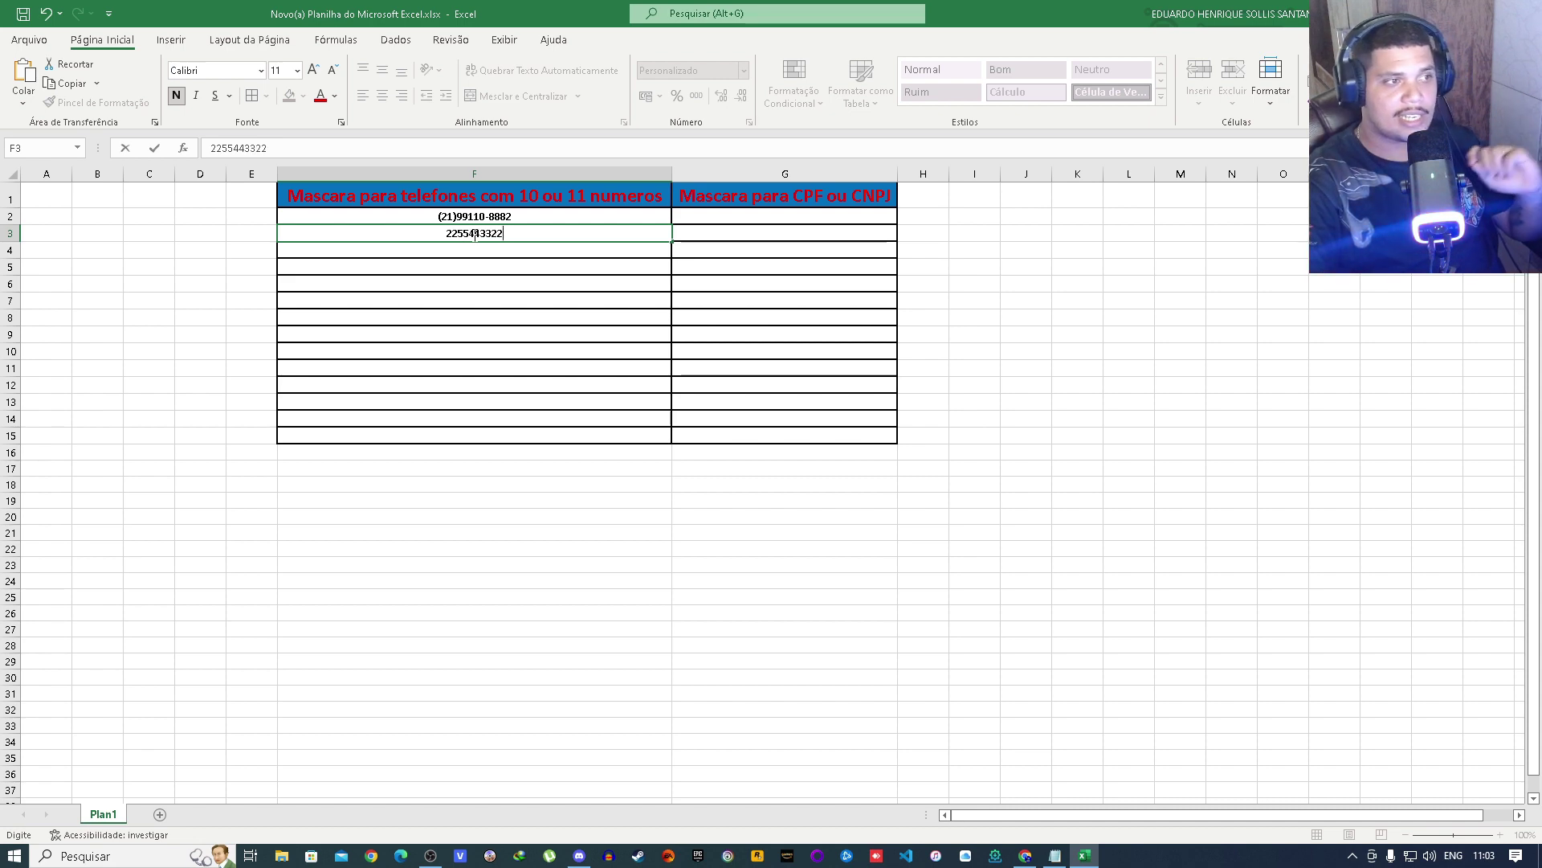
key("Return")
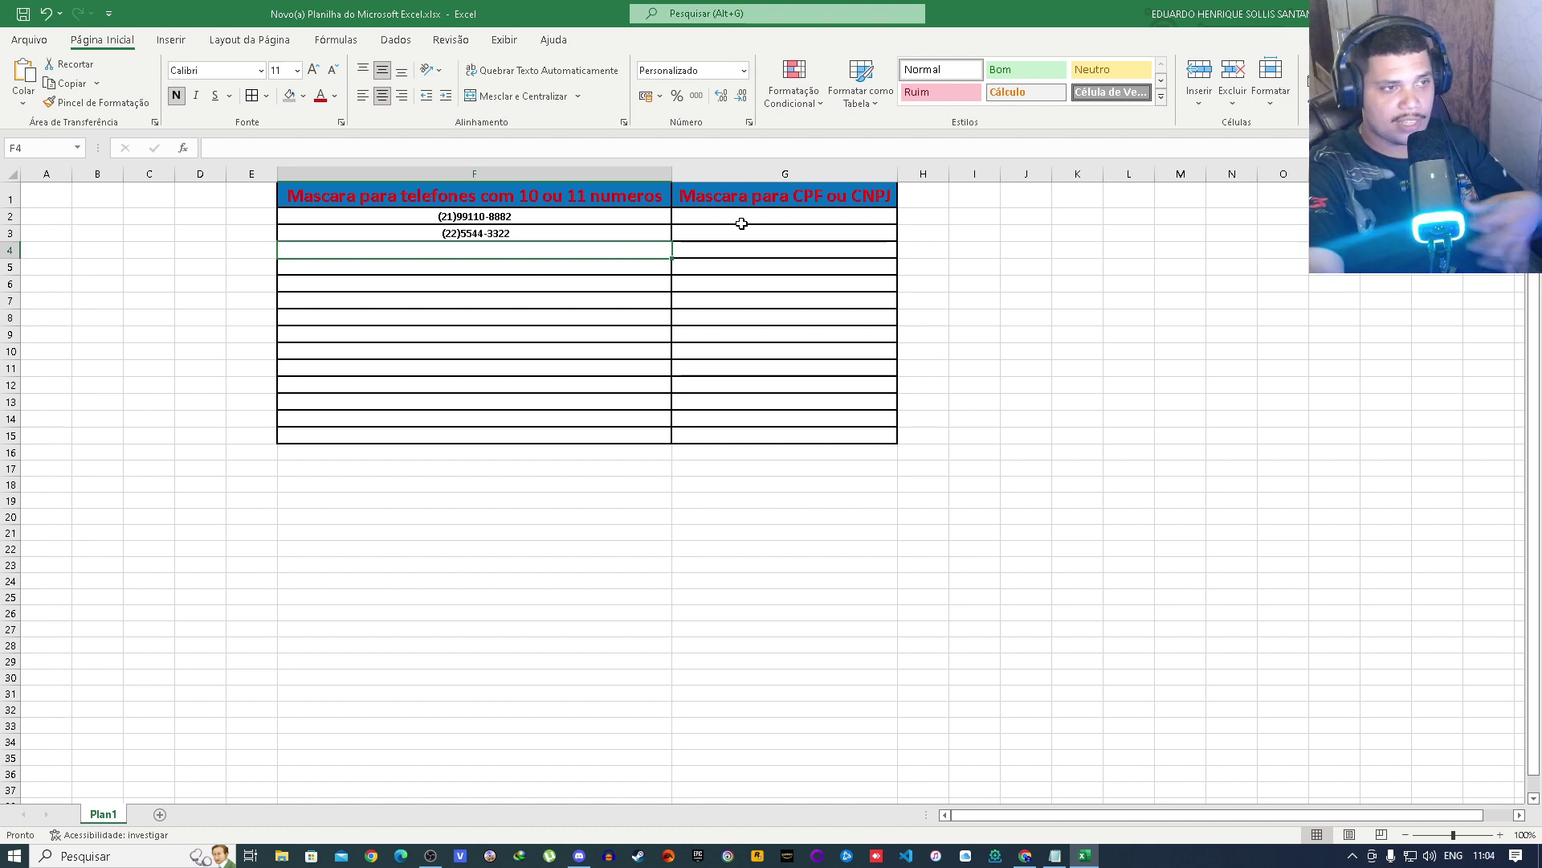
left_click(773, 216)
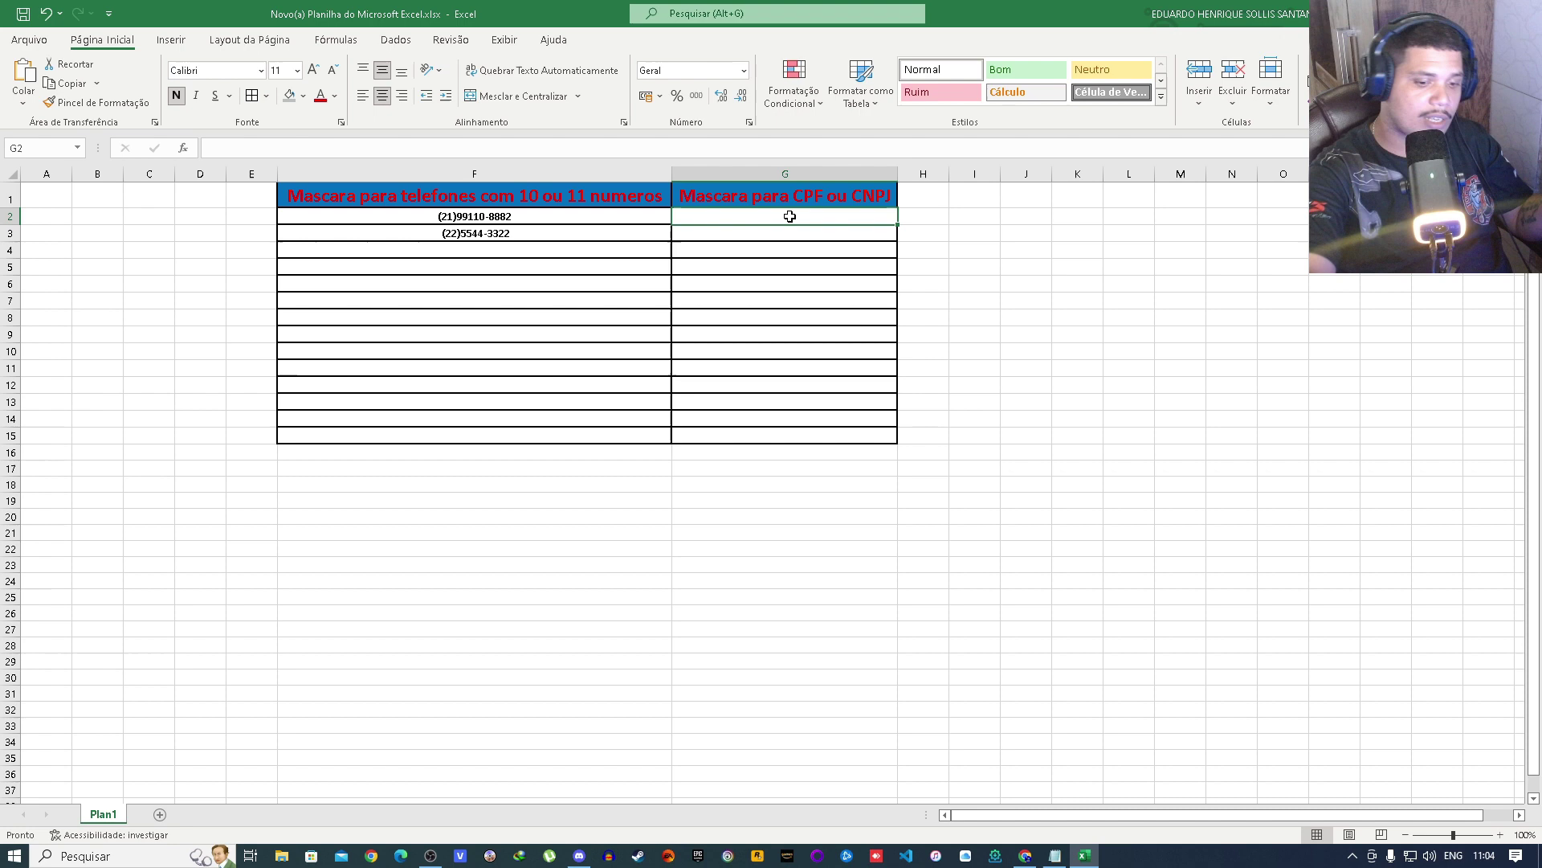
Step: Type a sample 10-digit CPF number into cell G2
type("555")
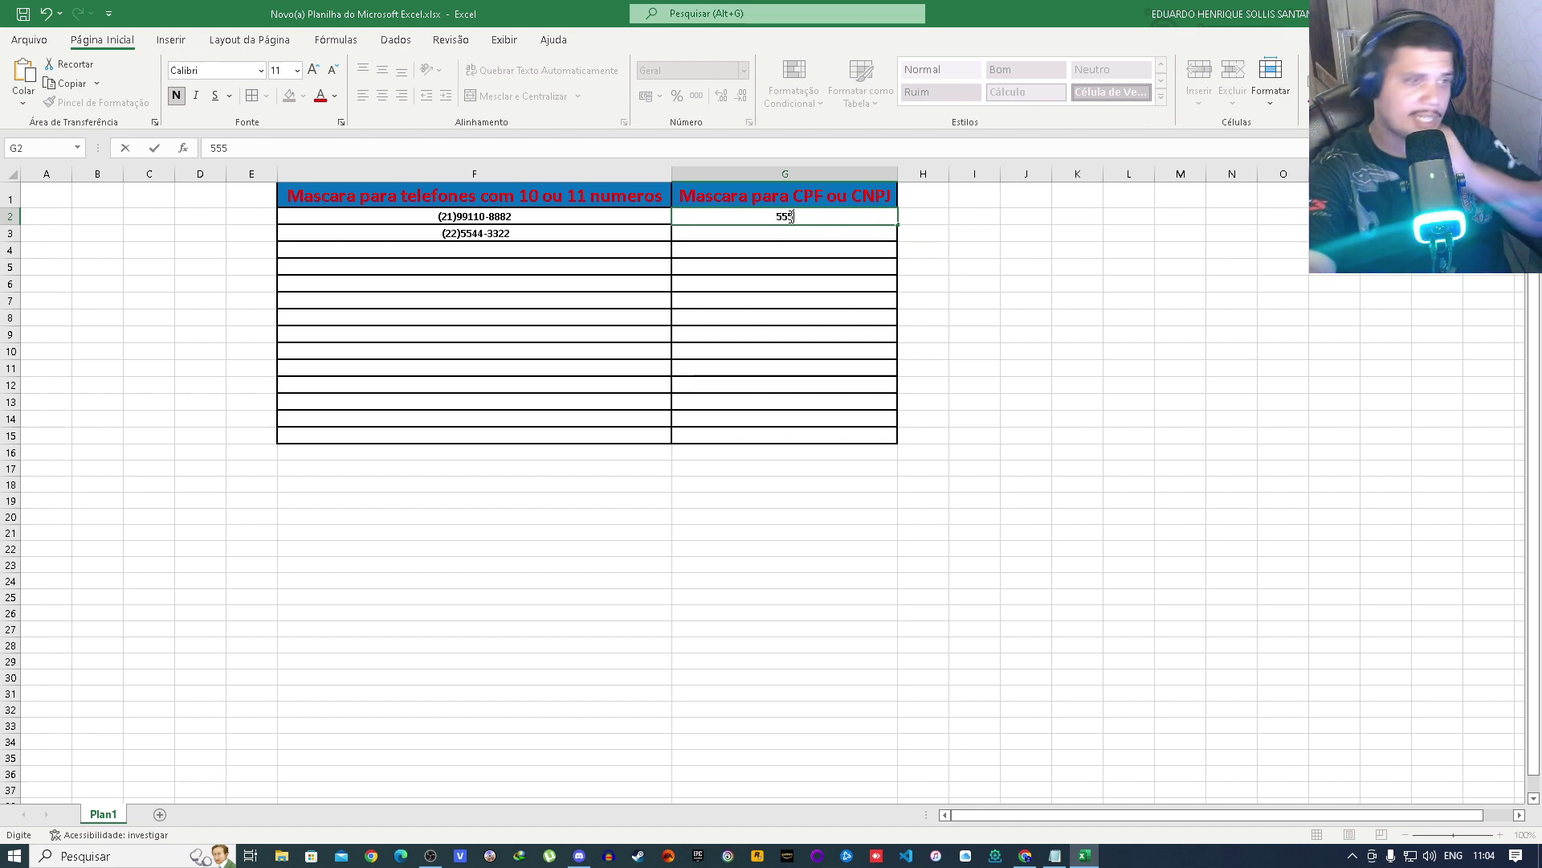
type("444")
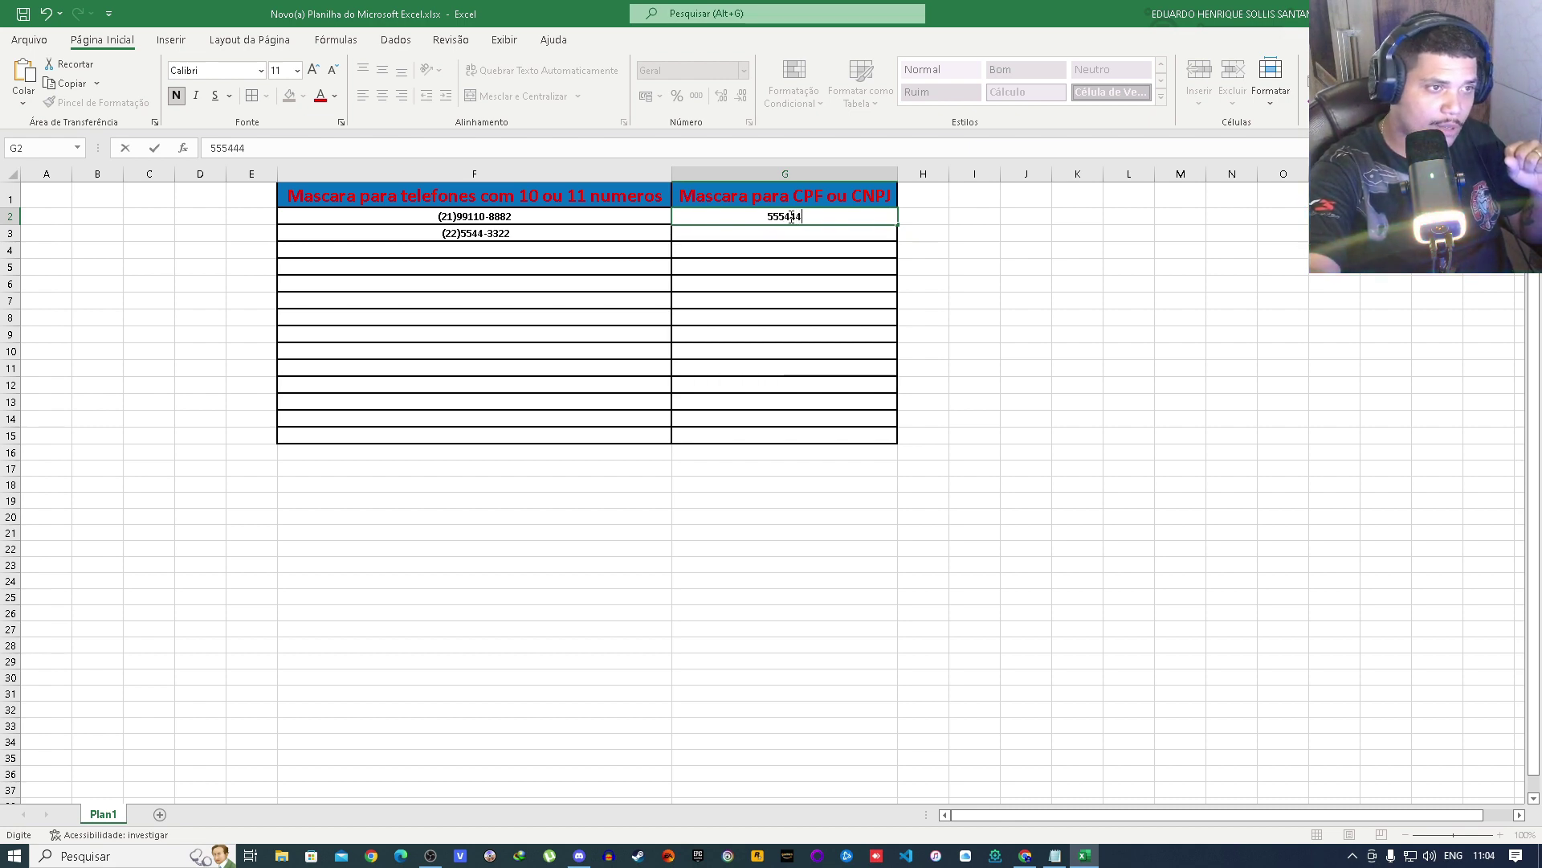
type("33")
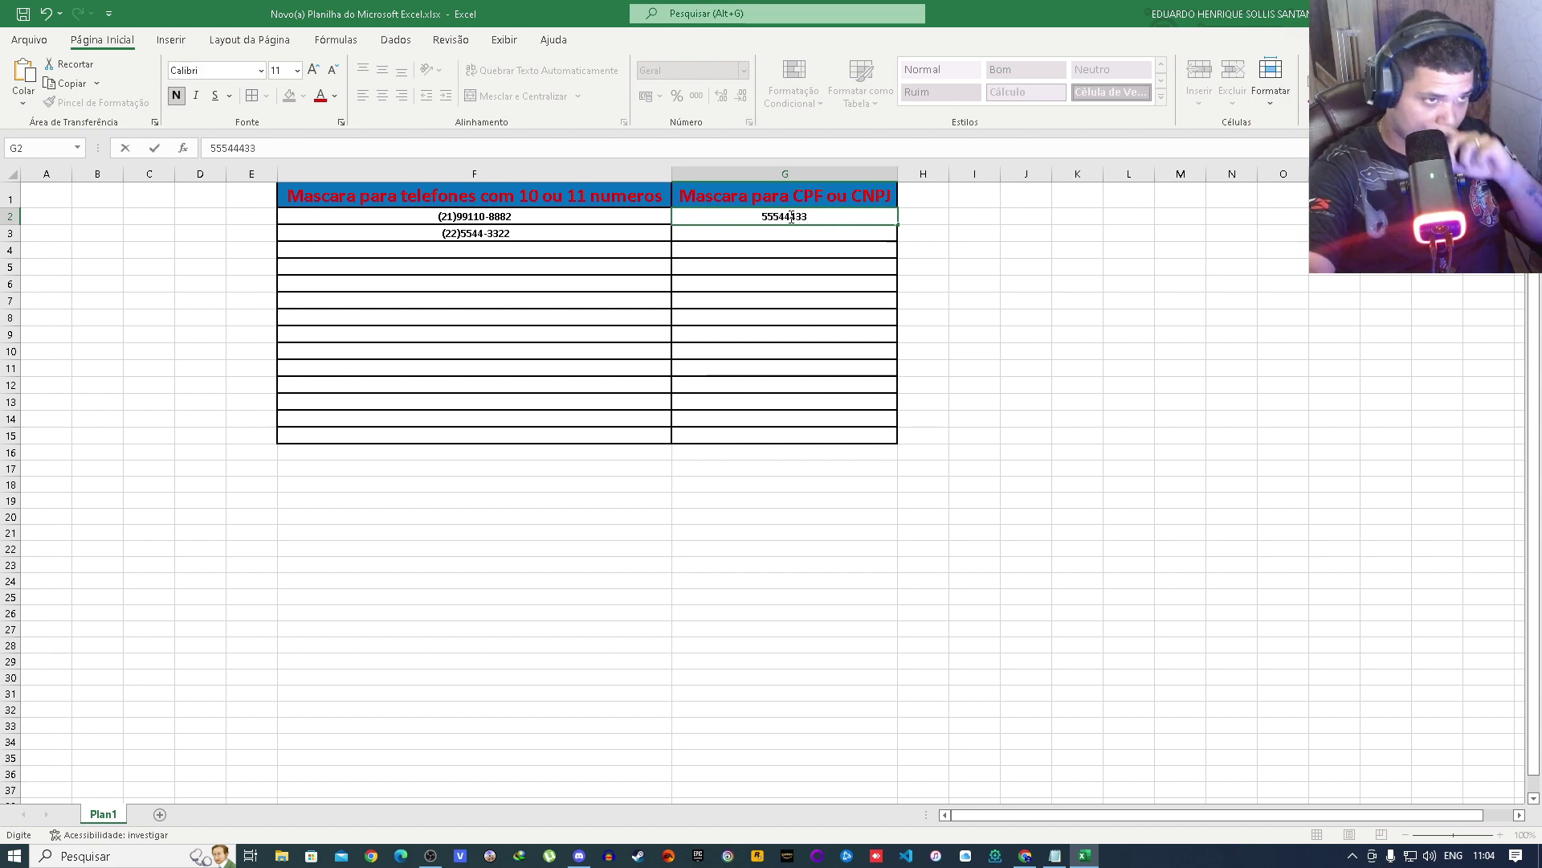
type("00")
double_click(755, 221)
left_click(823, 219)
double_click(823, 218)
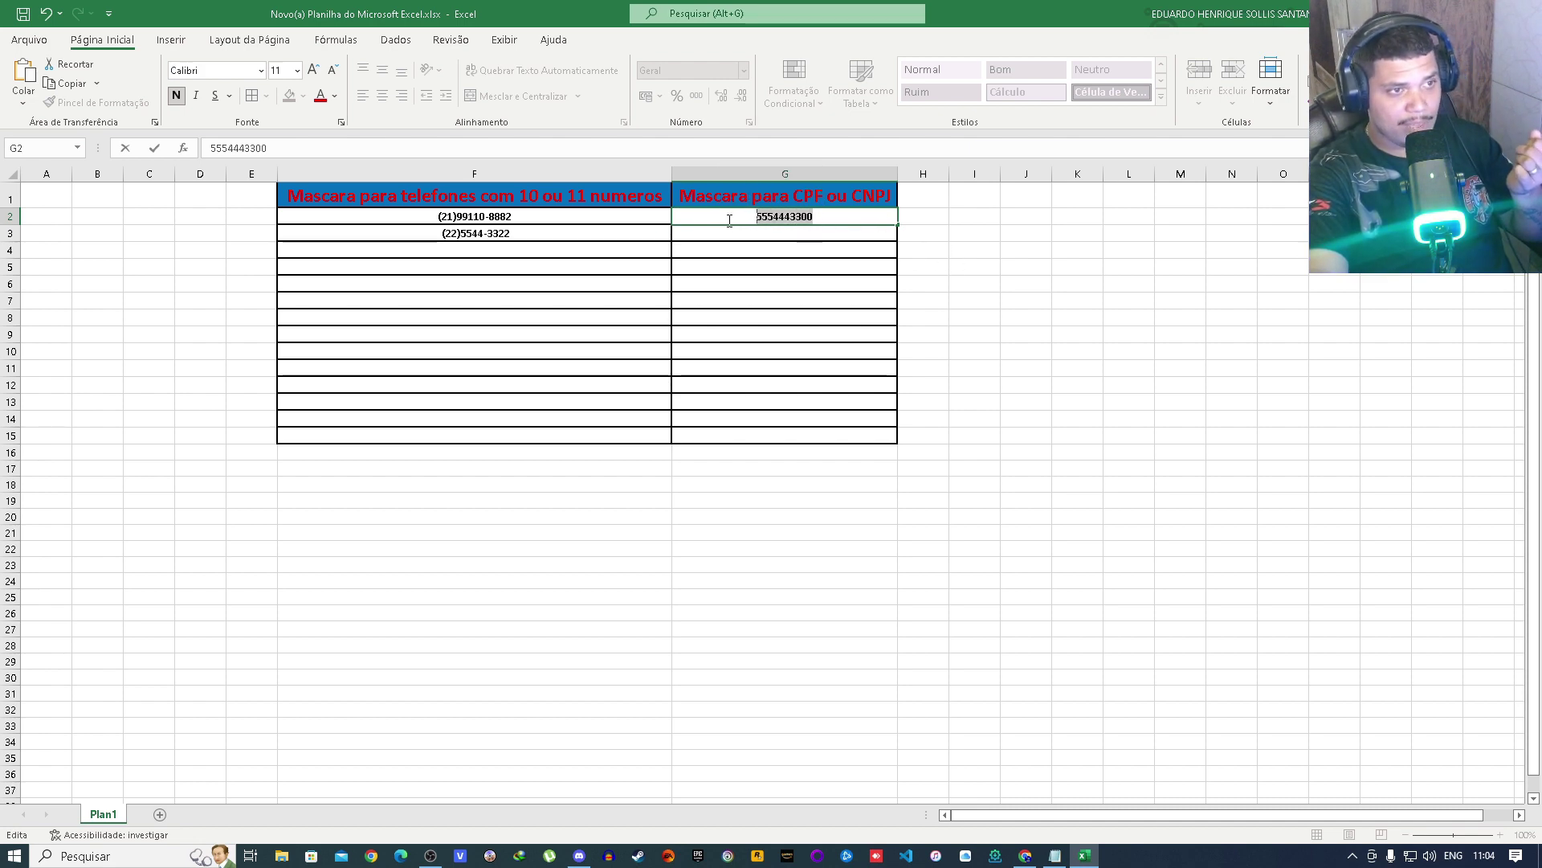
left_click(849, 218)
Step: Open and dismiss Format Cells for G2, then reopen it with Ctrl+1
key("ctrl+1")
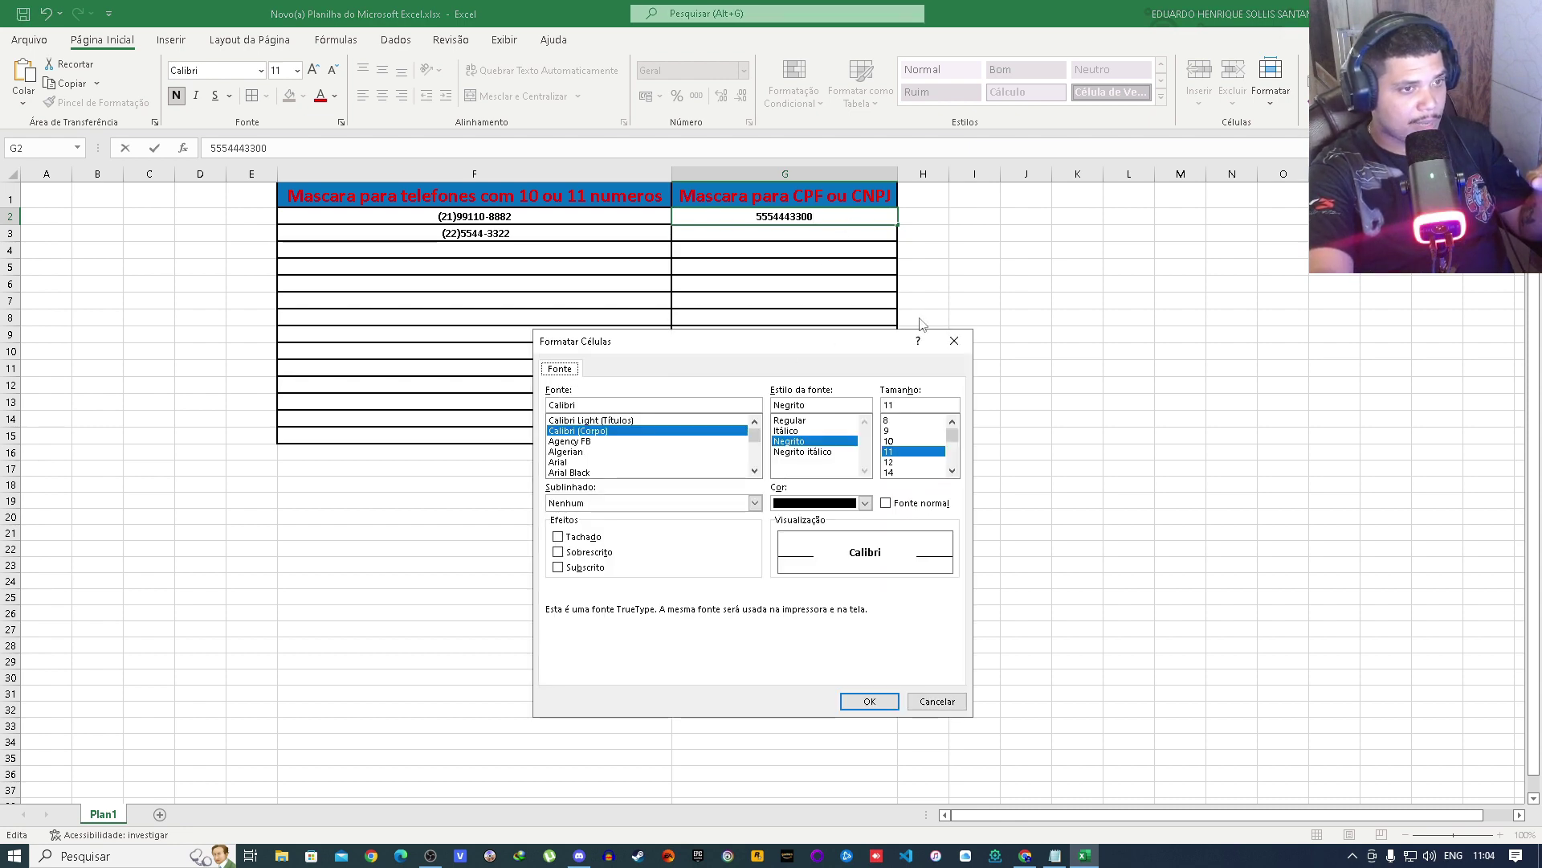
left_click(953, 340)
key("Escape")
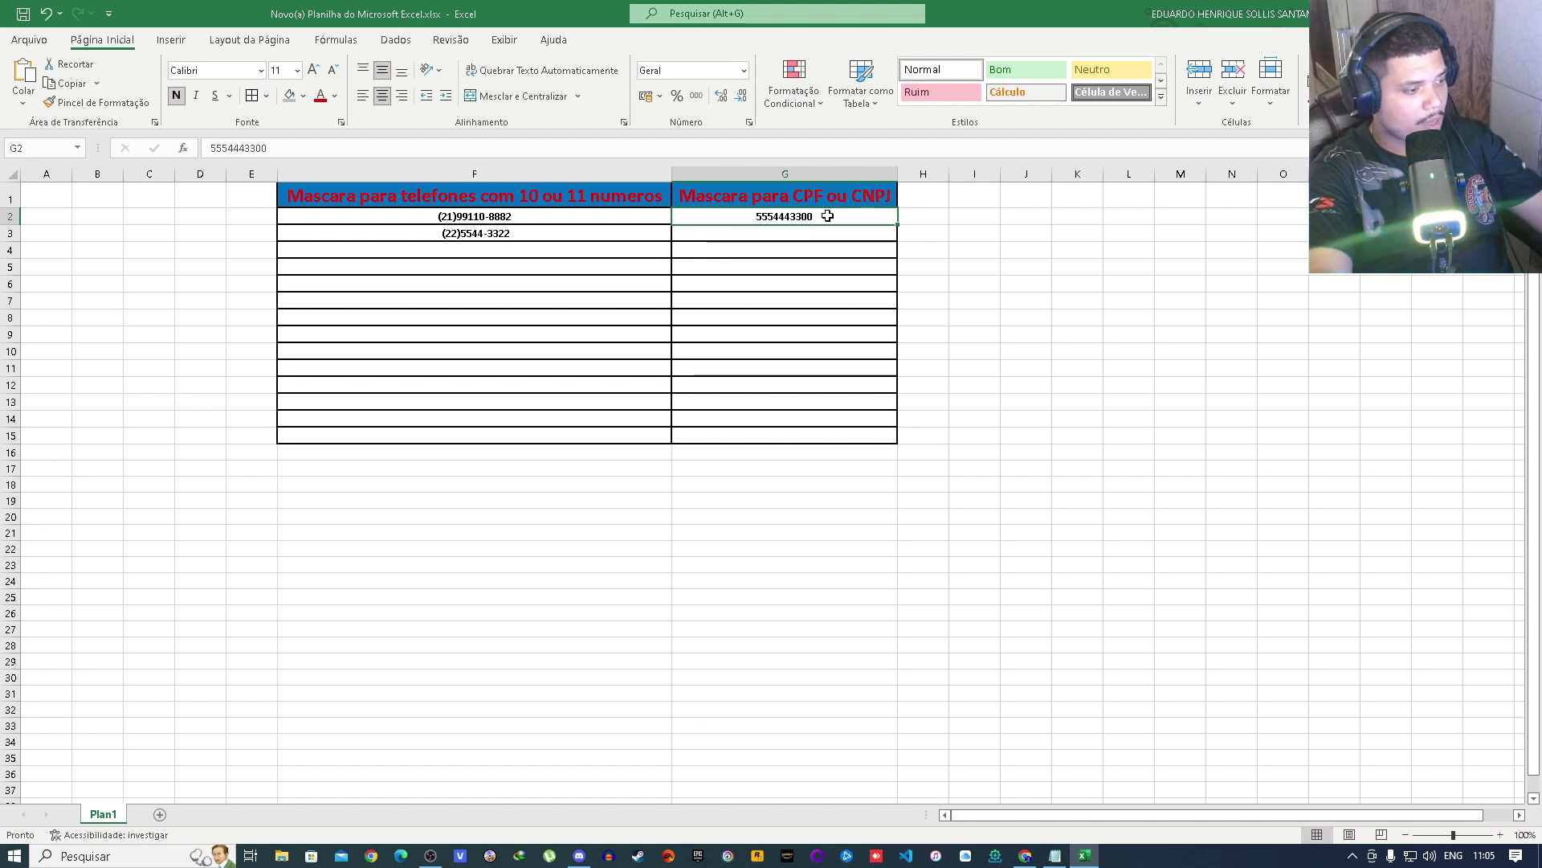
key("ctrl+1")
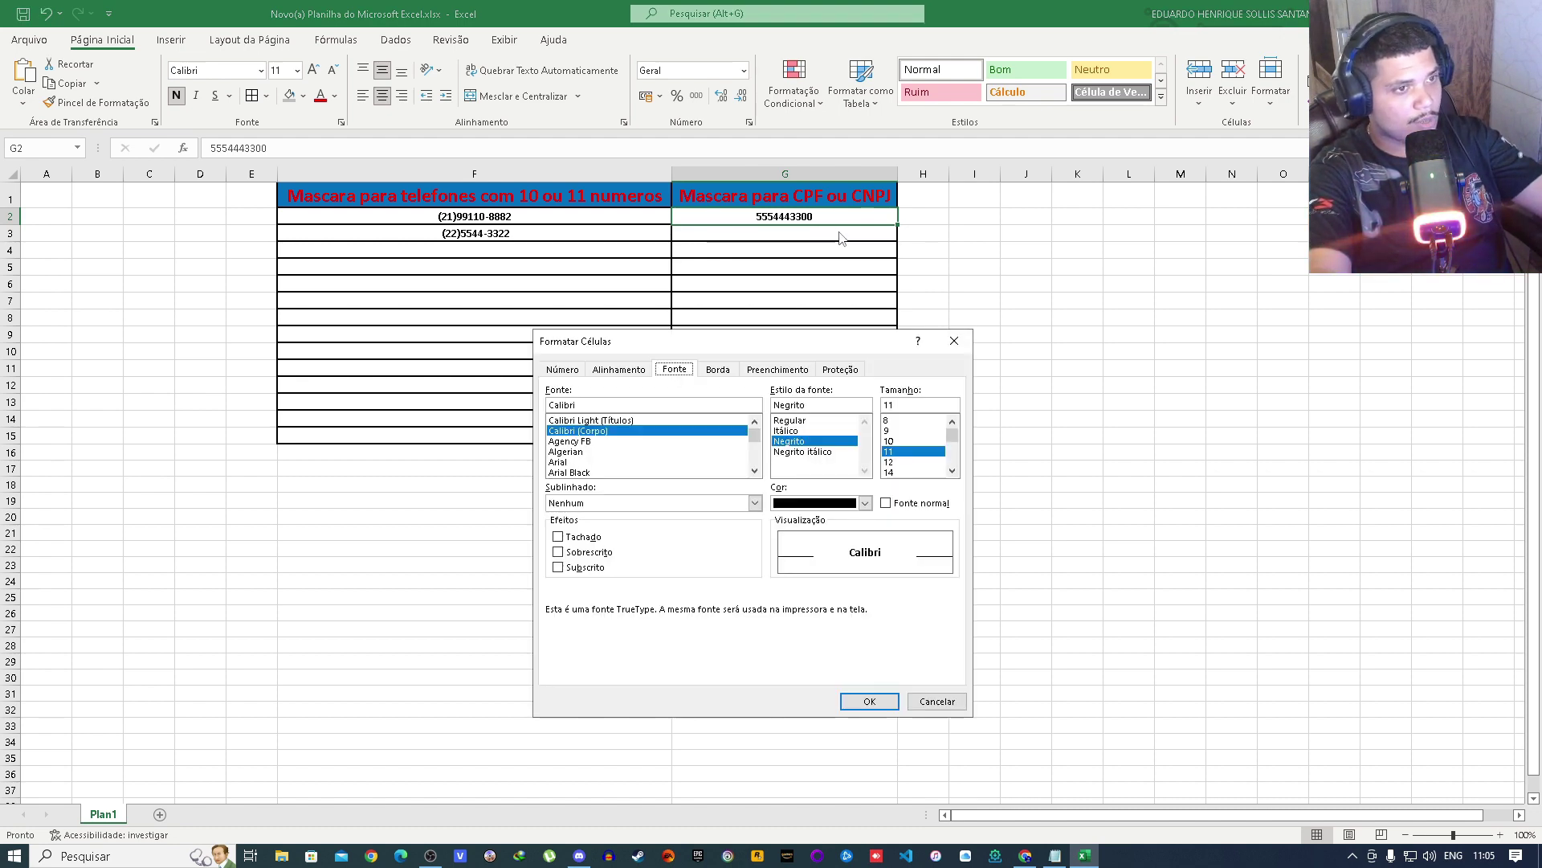
left_click(563, 370)
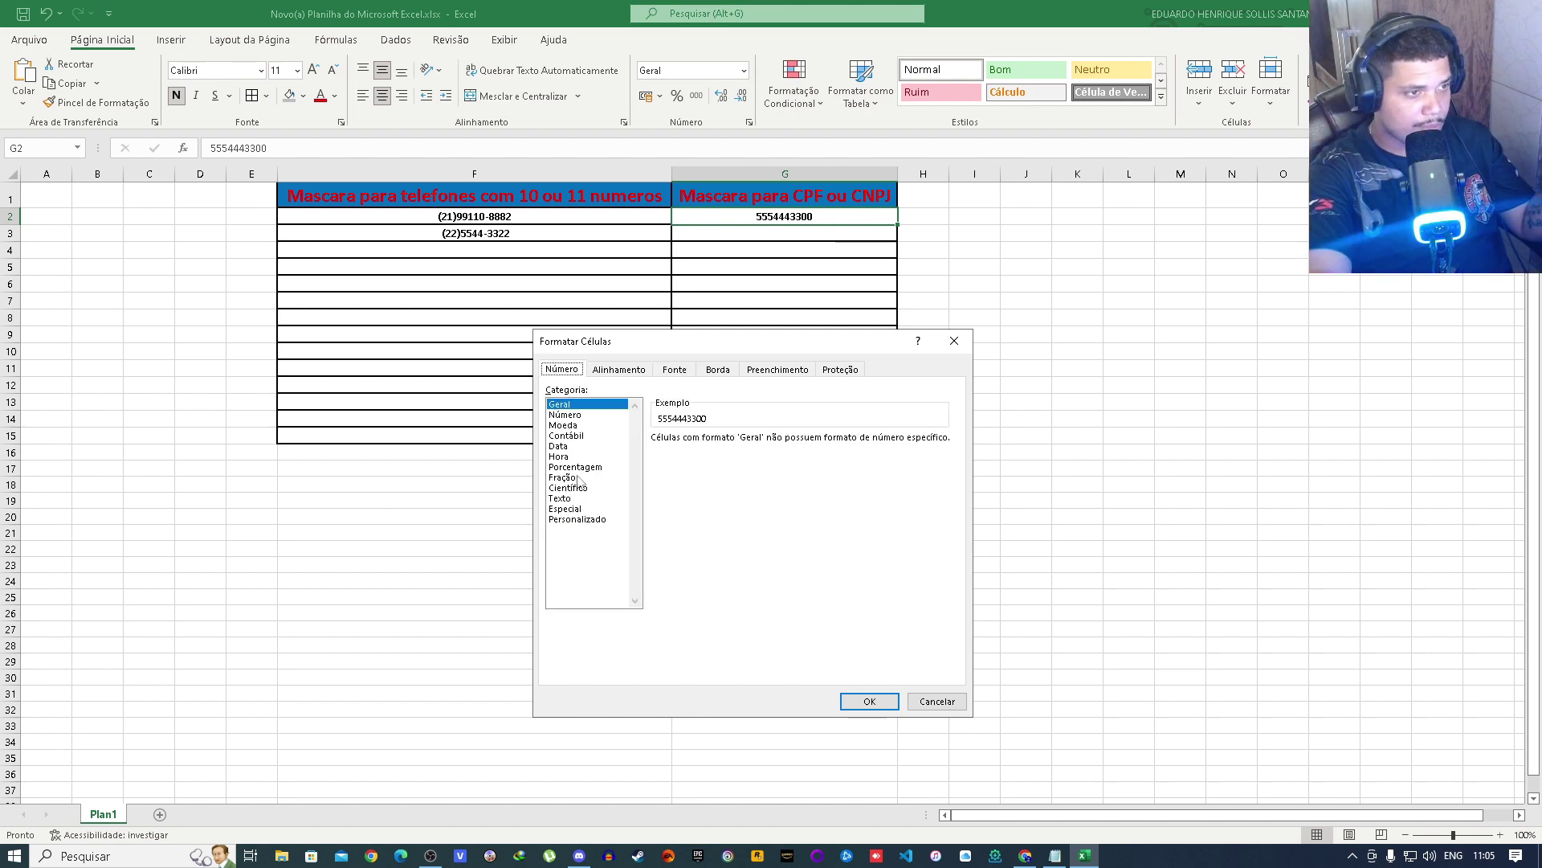
left_click(562, 519)
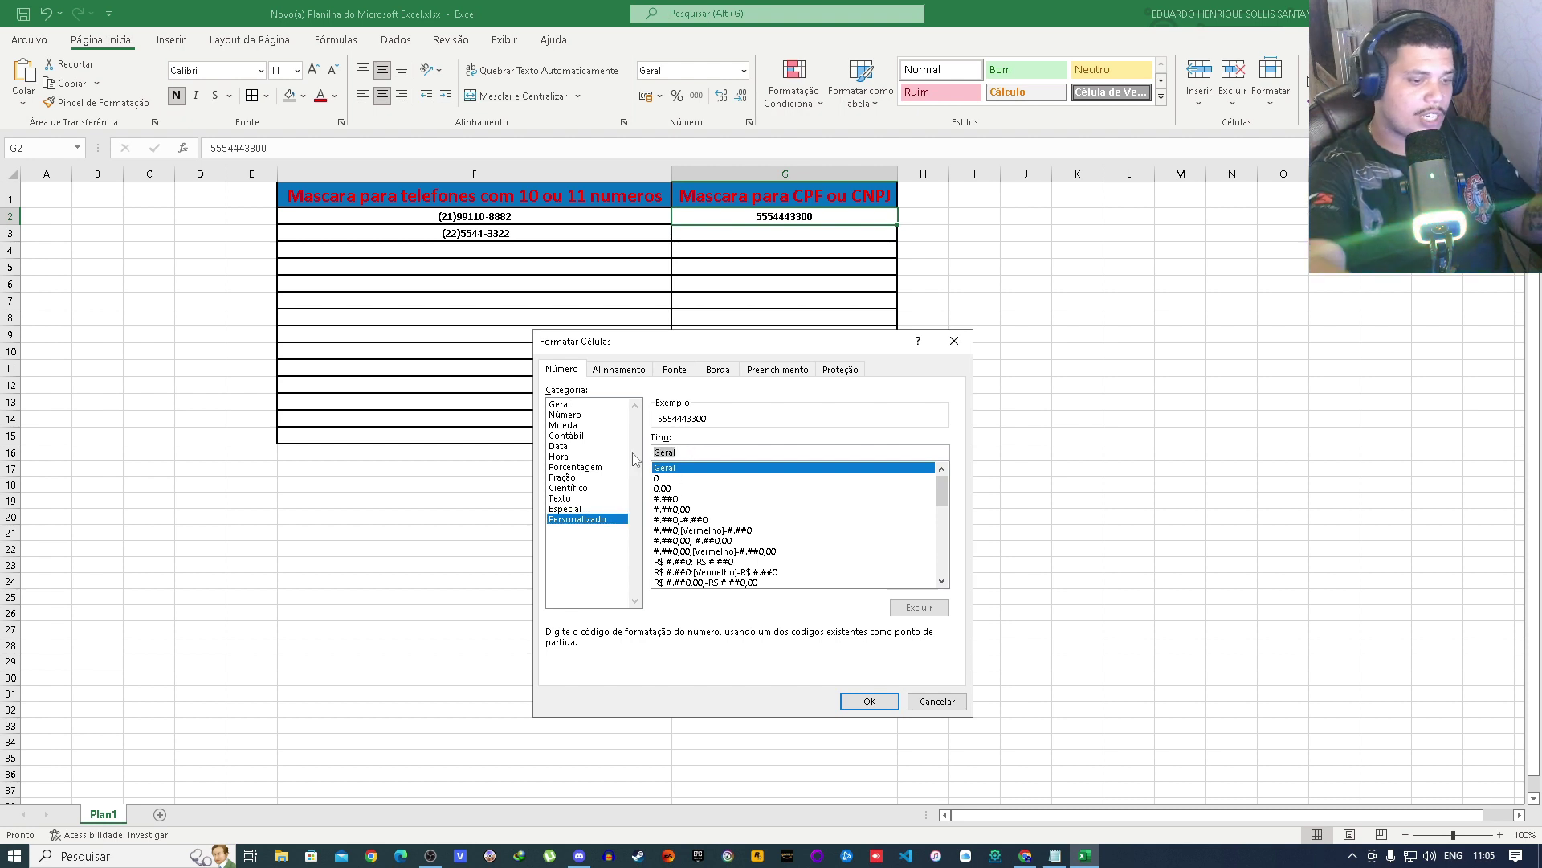
key("BackSpace")
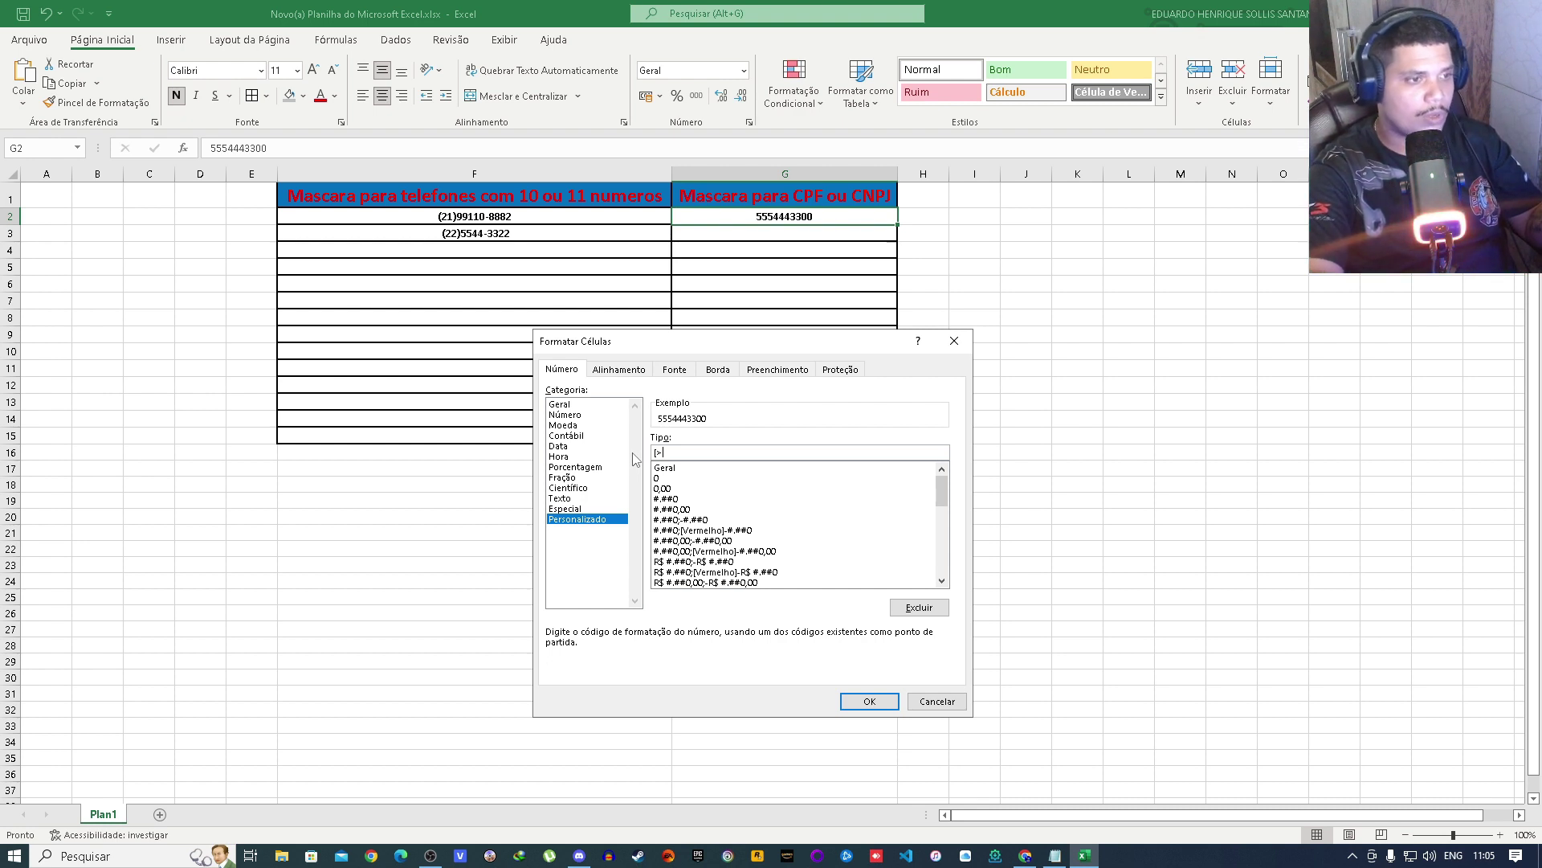
type("11111111111")
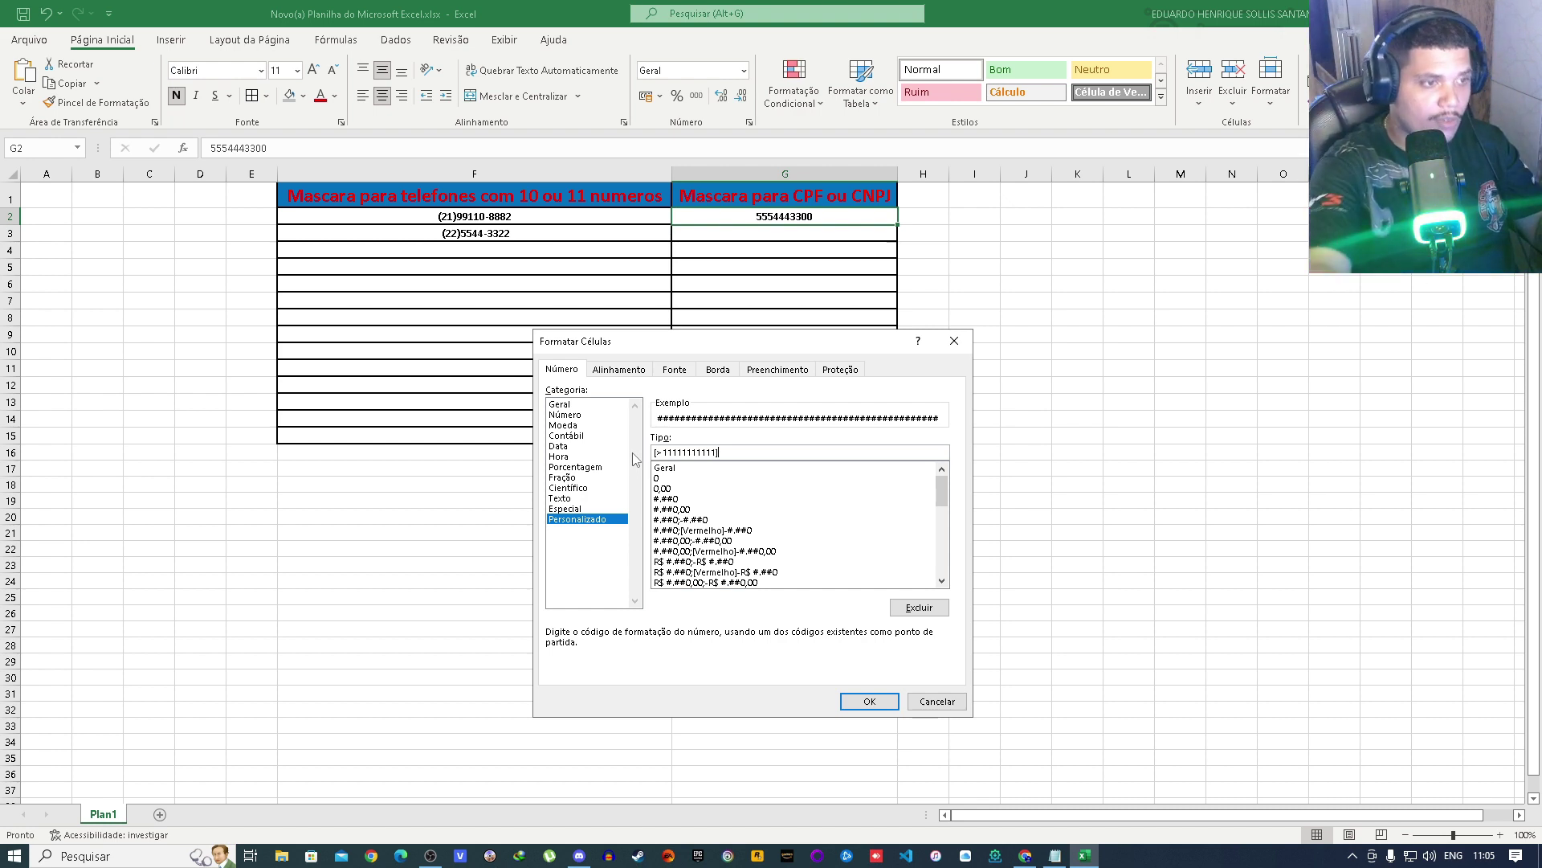
type("]")
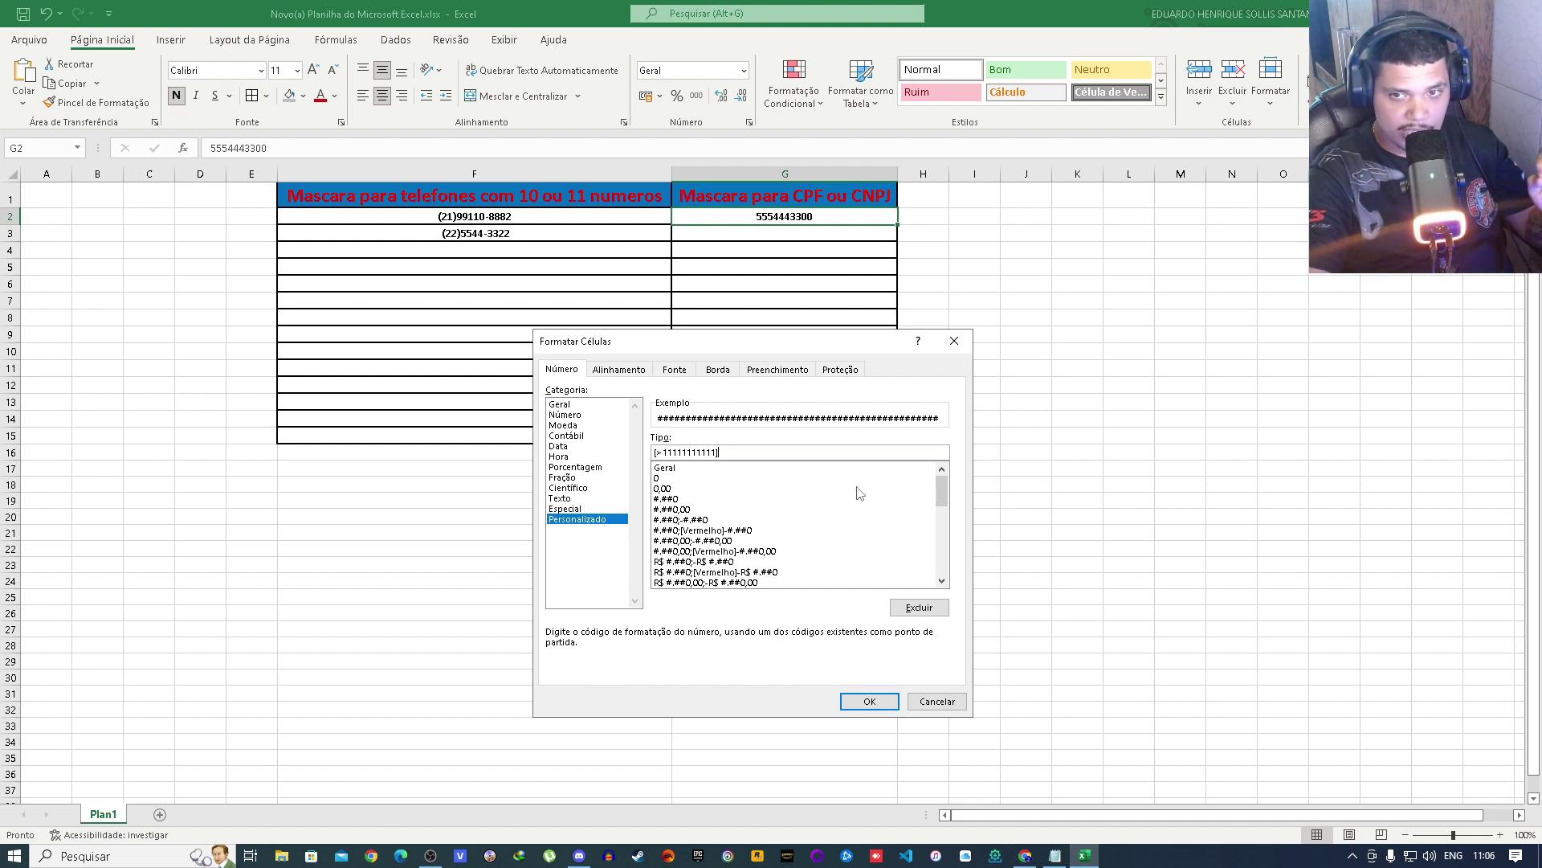
Step: Continue the code with the CNPJ mask 00"."000"."000"/"0000"-"
type("00")
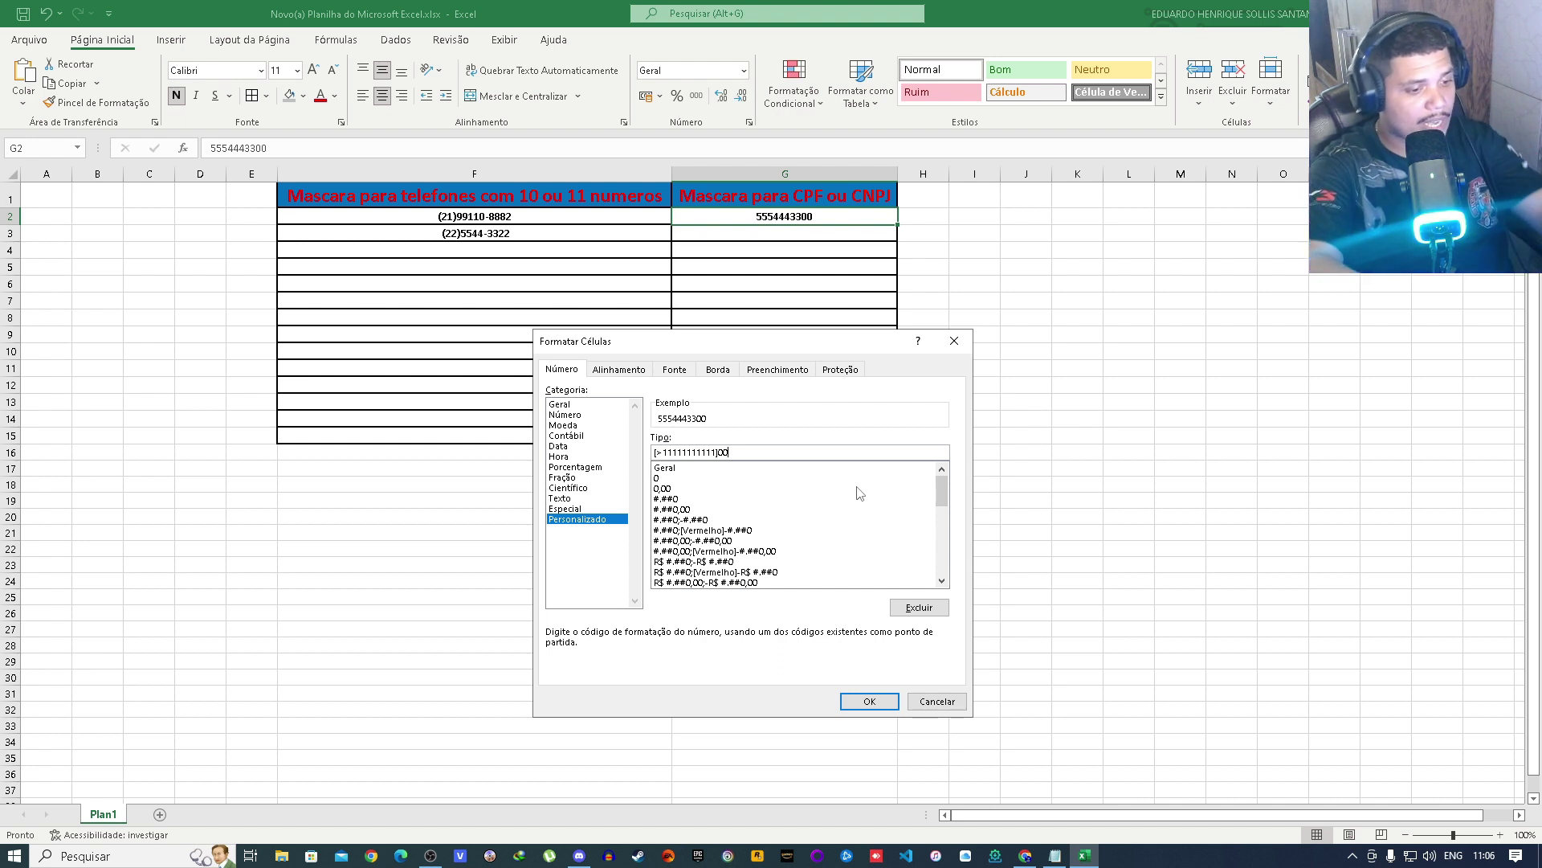
type("\"")
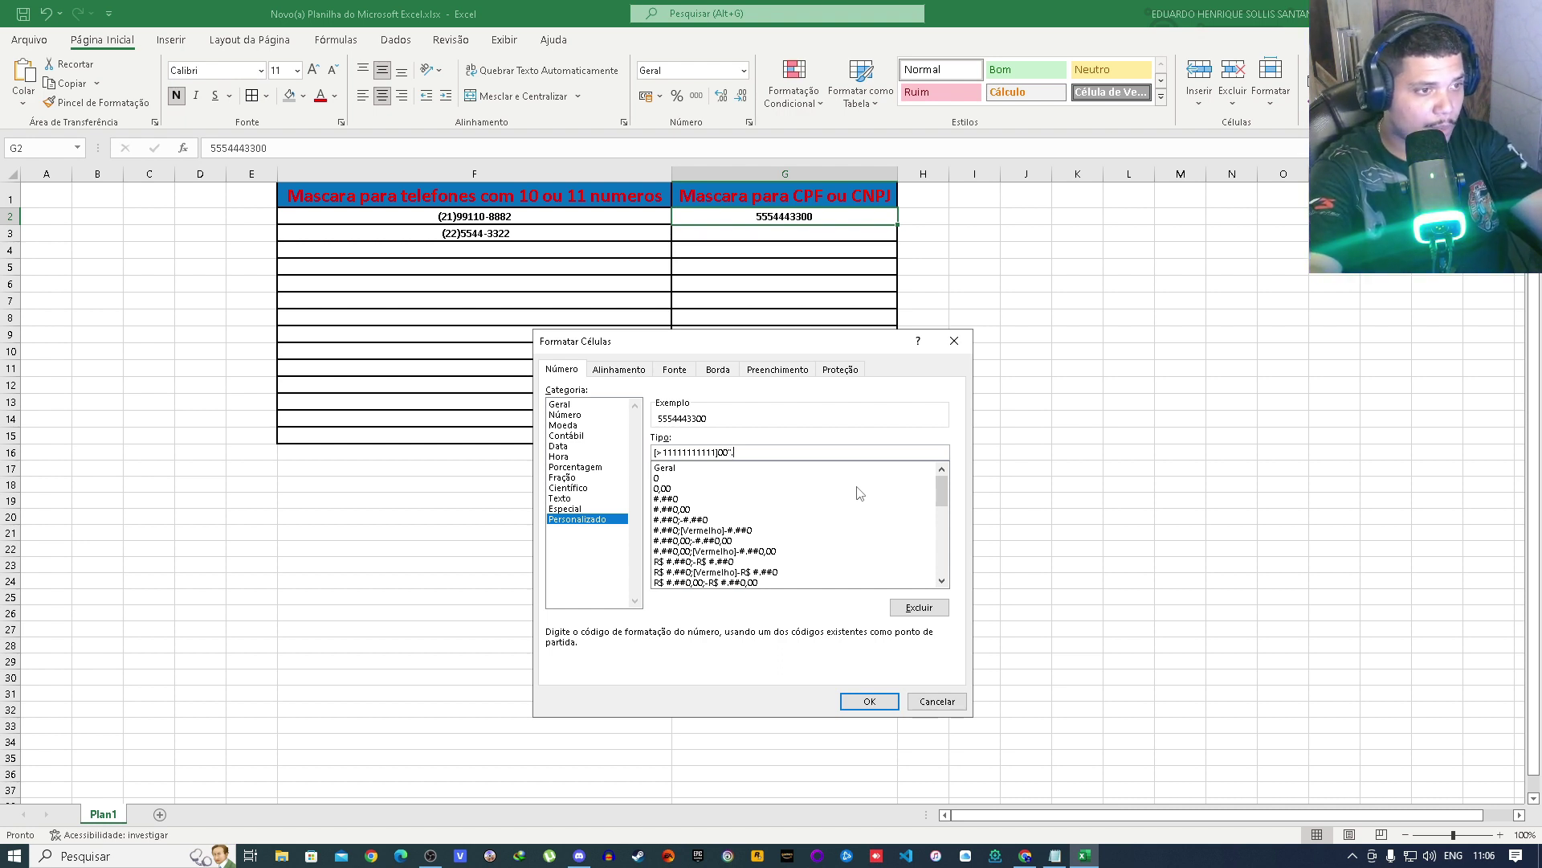
key("BackSpace")
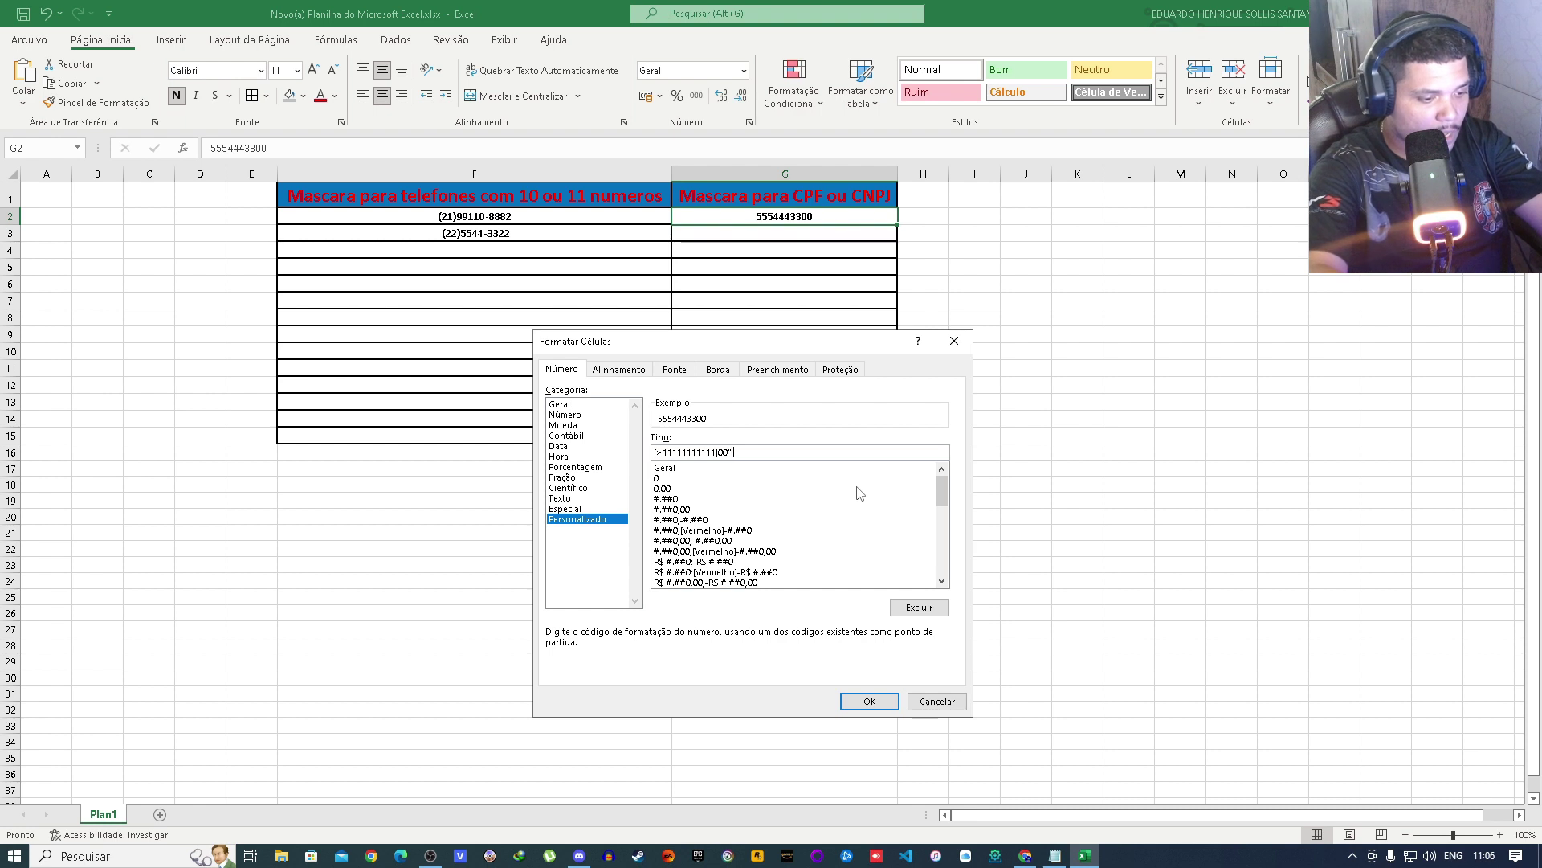
type("\"000")
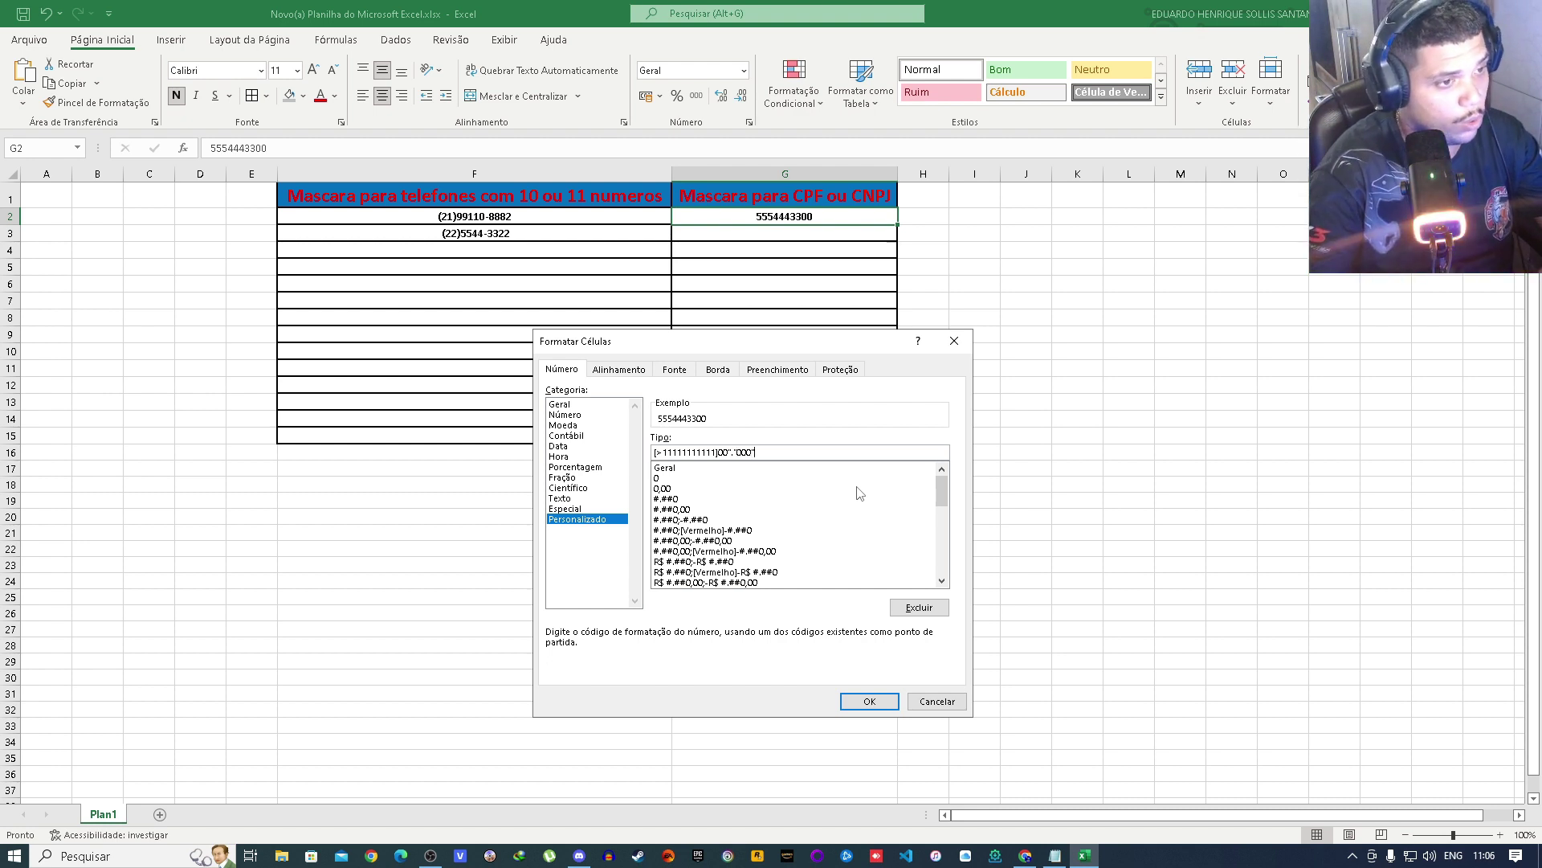
type(".")
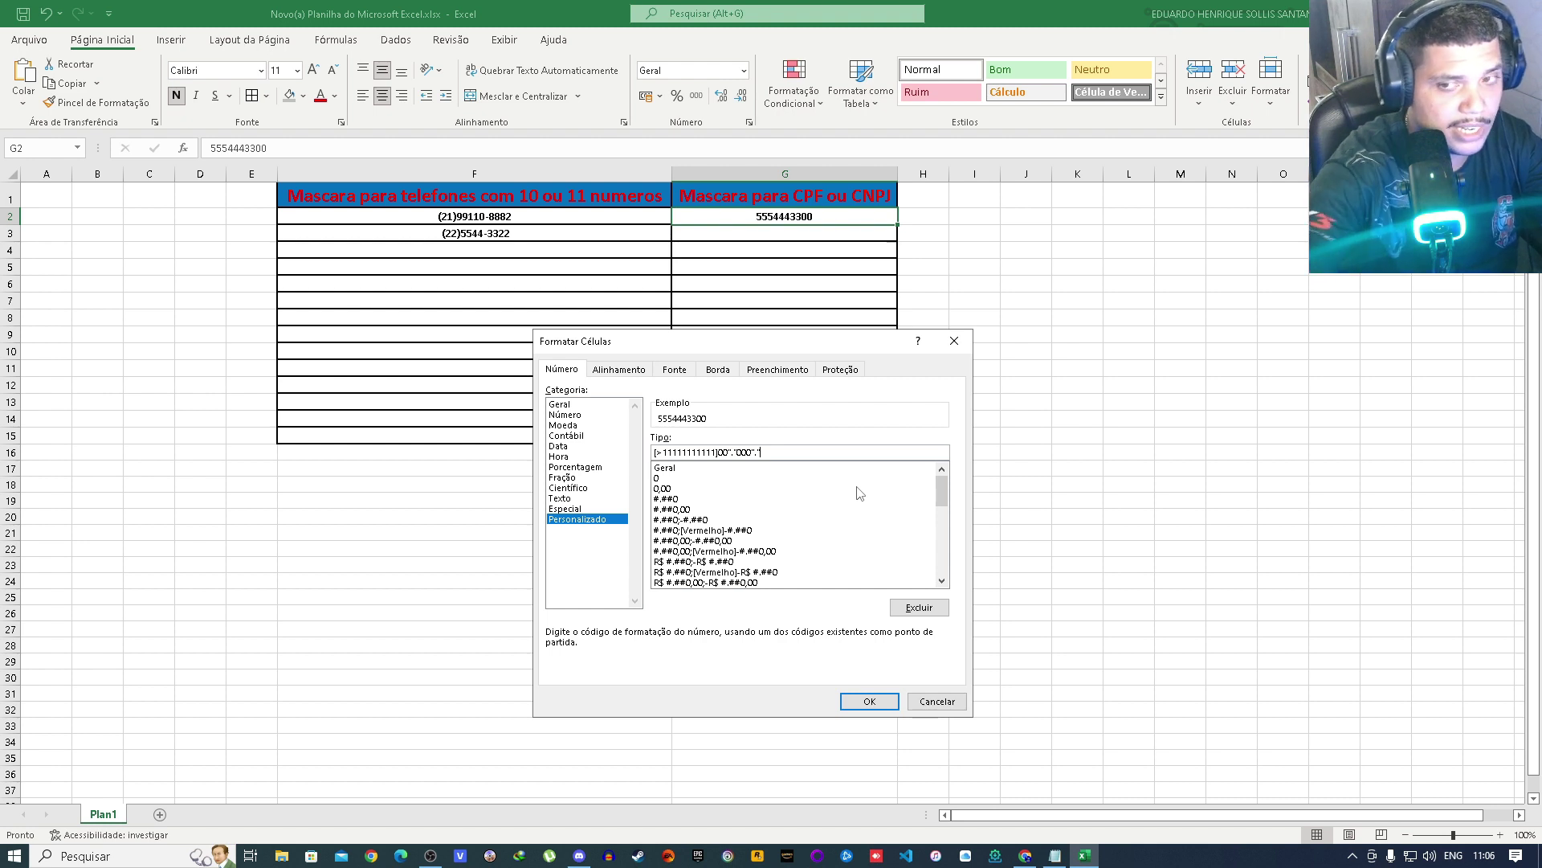
type("000")
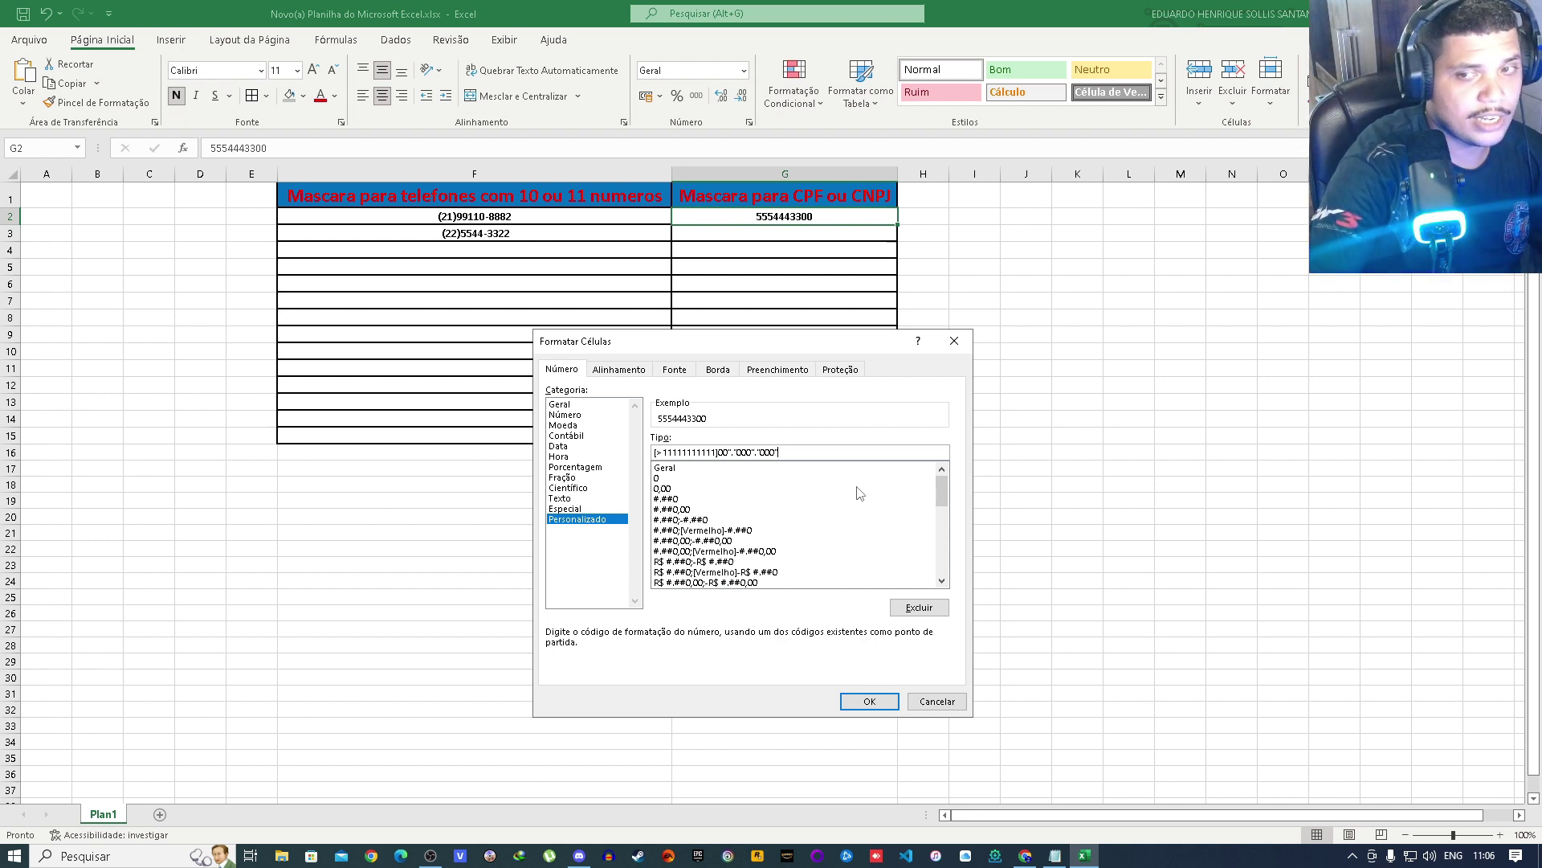
type("\".")
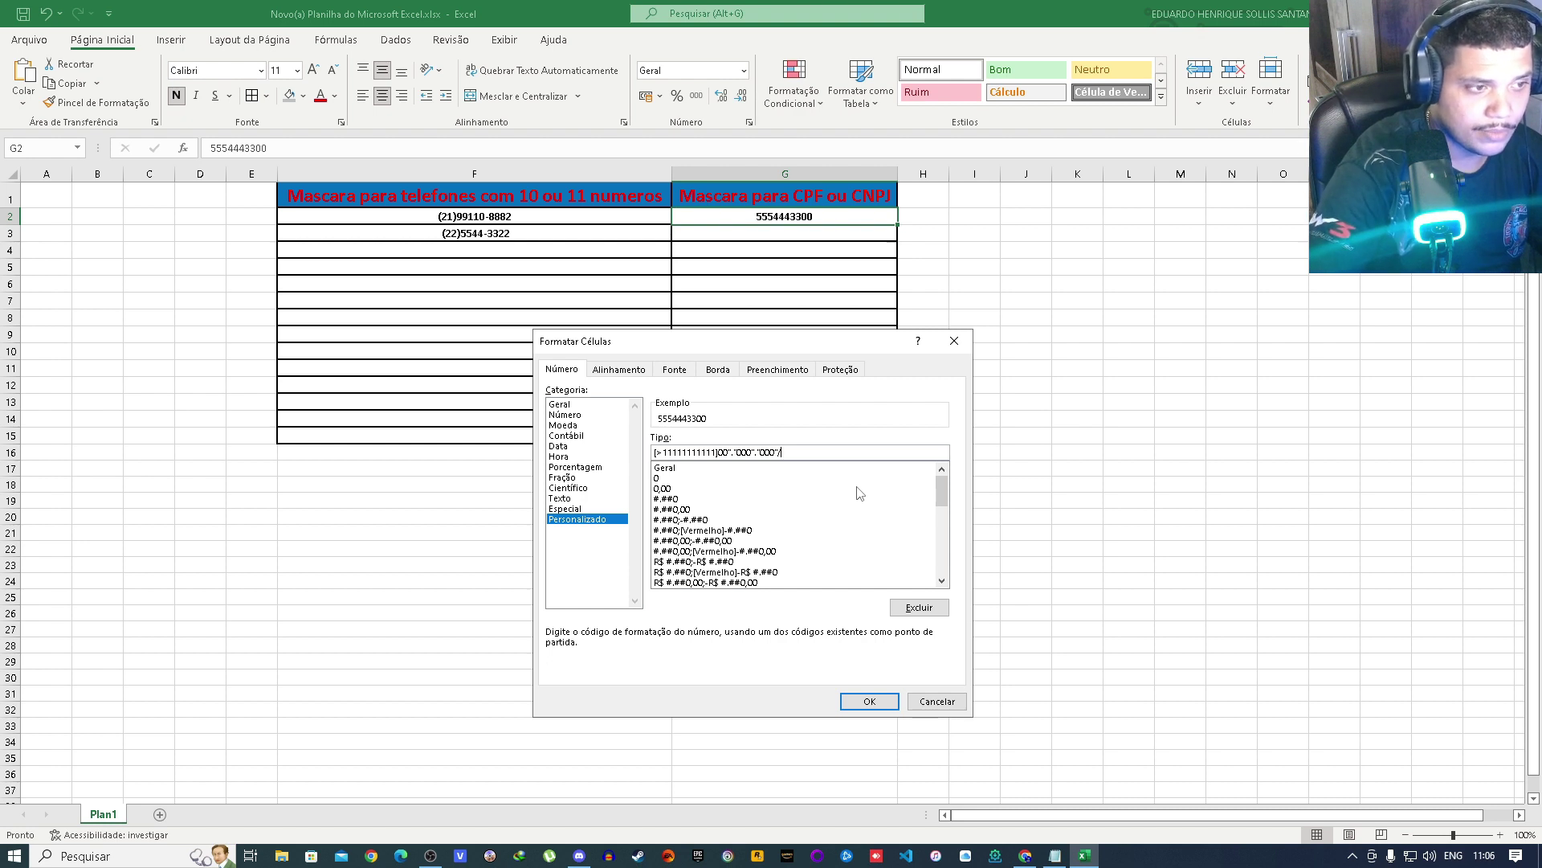
type("\"0000")
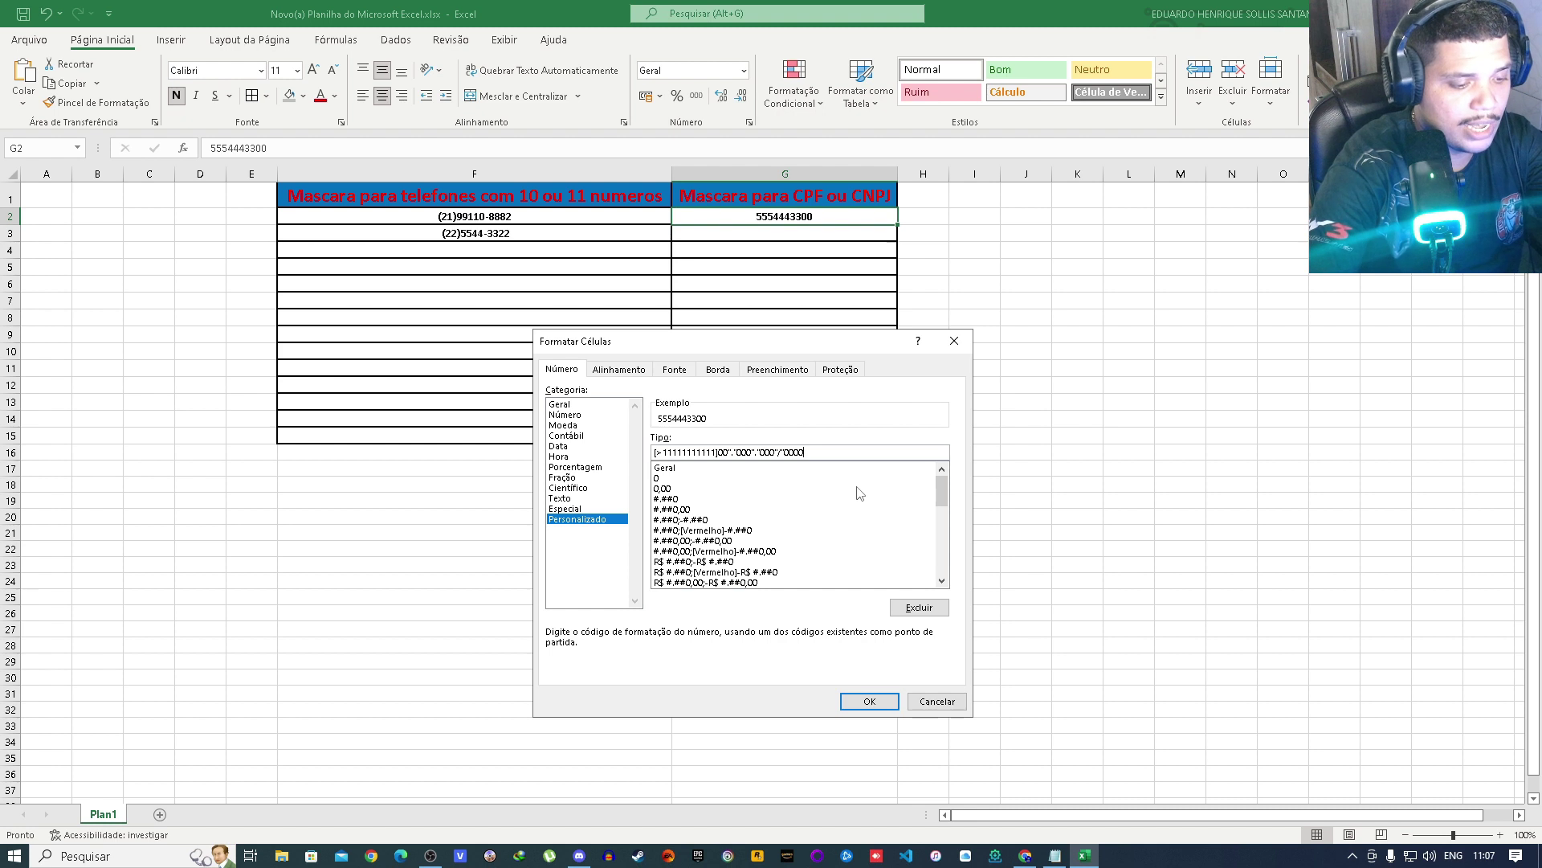
type("\"-")
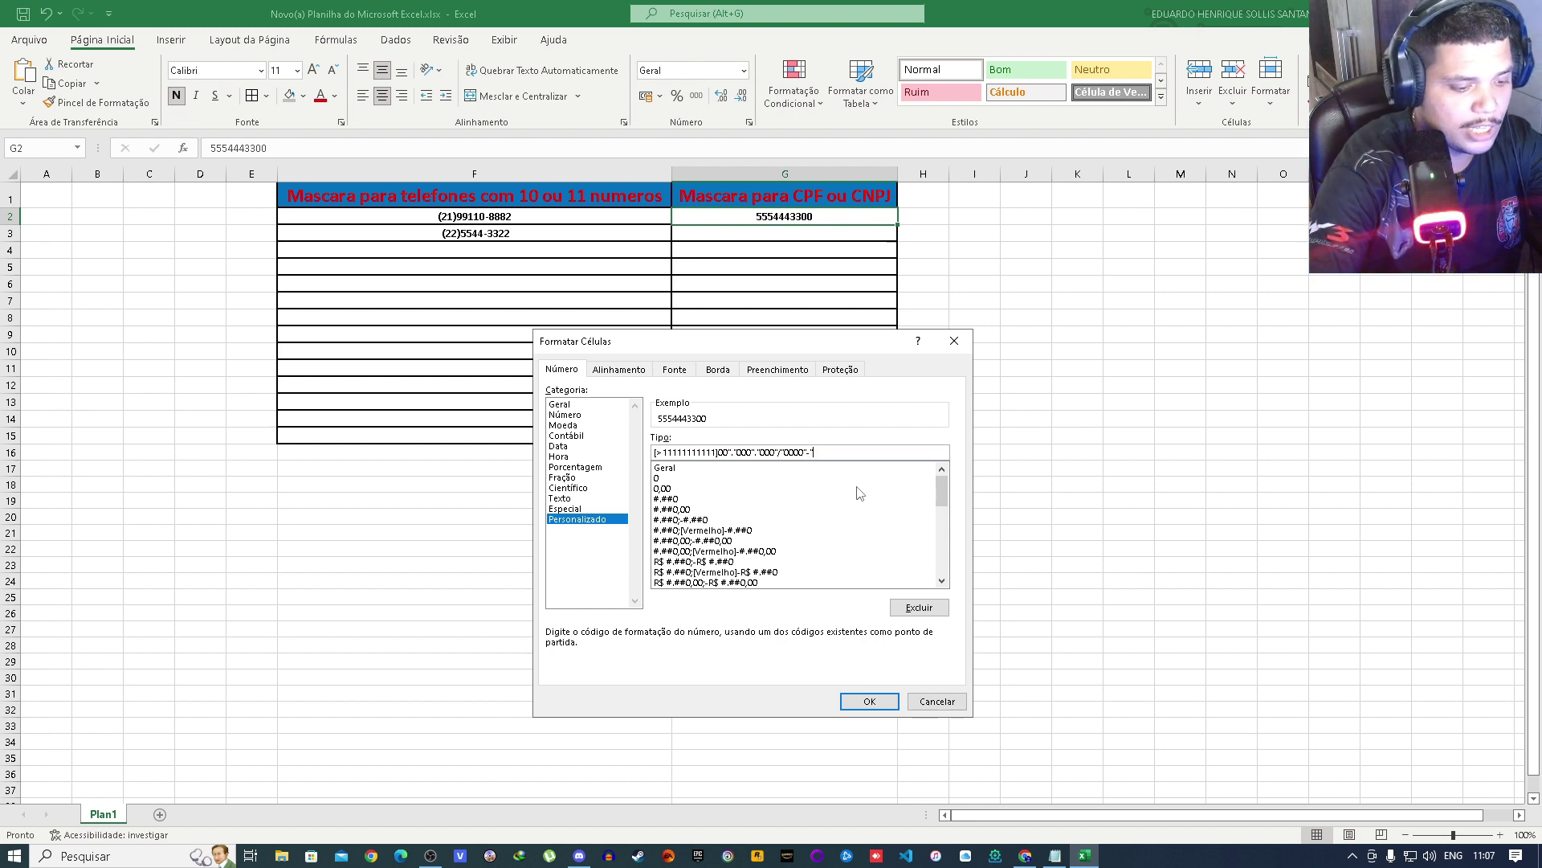
type("00;")
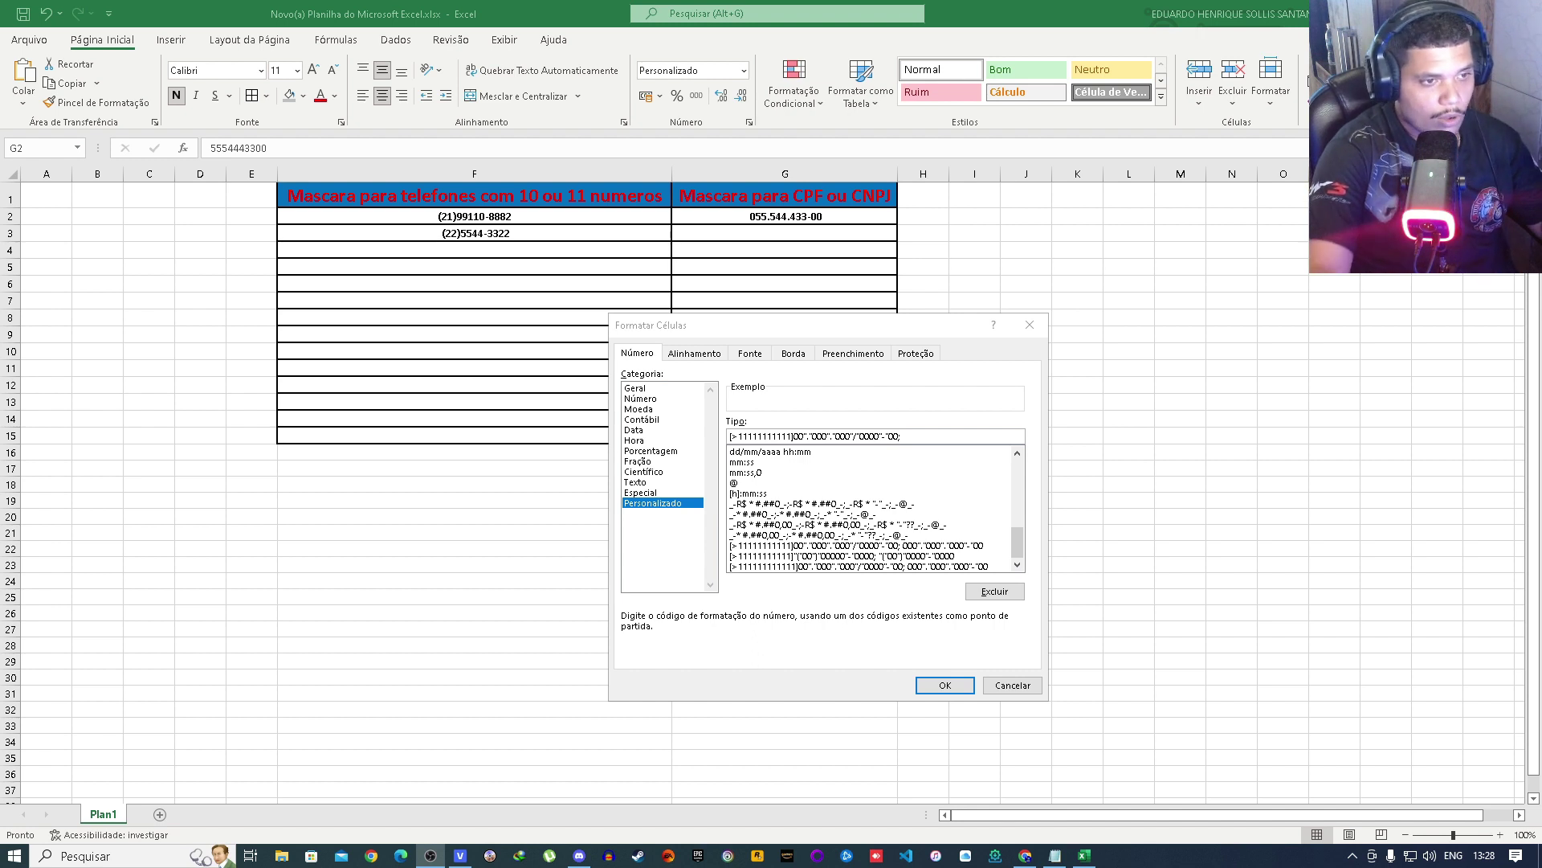
Step: Lengthen the CNPJ condition threshold by one digit and add a 000.000.000-00 CPF section after the semicolon
left_click(919, 436)
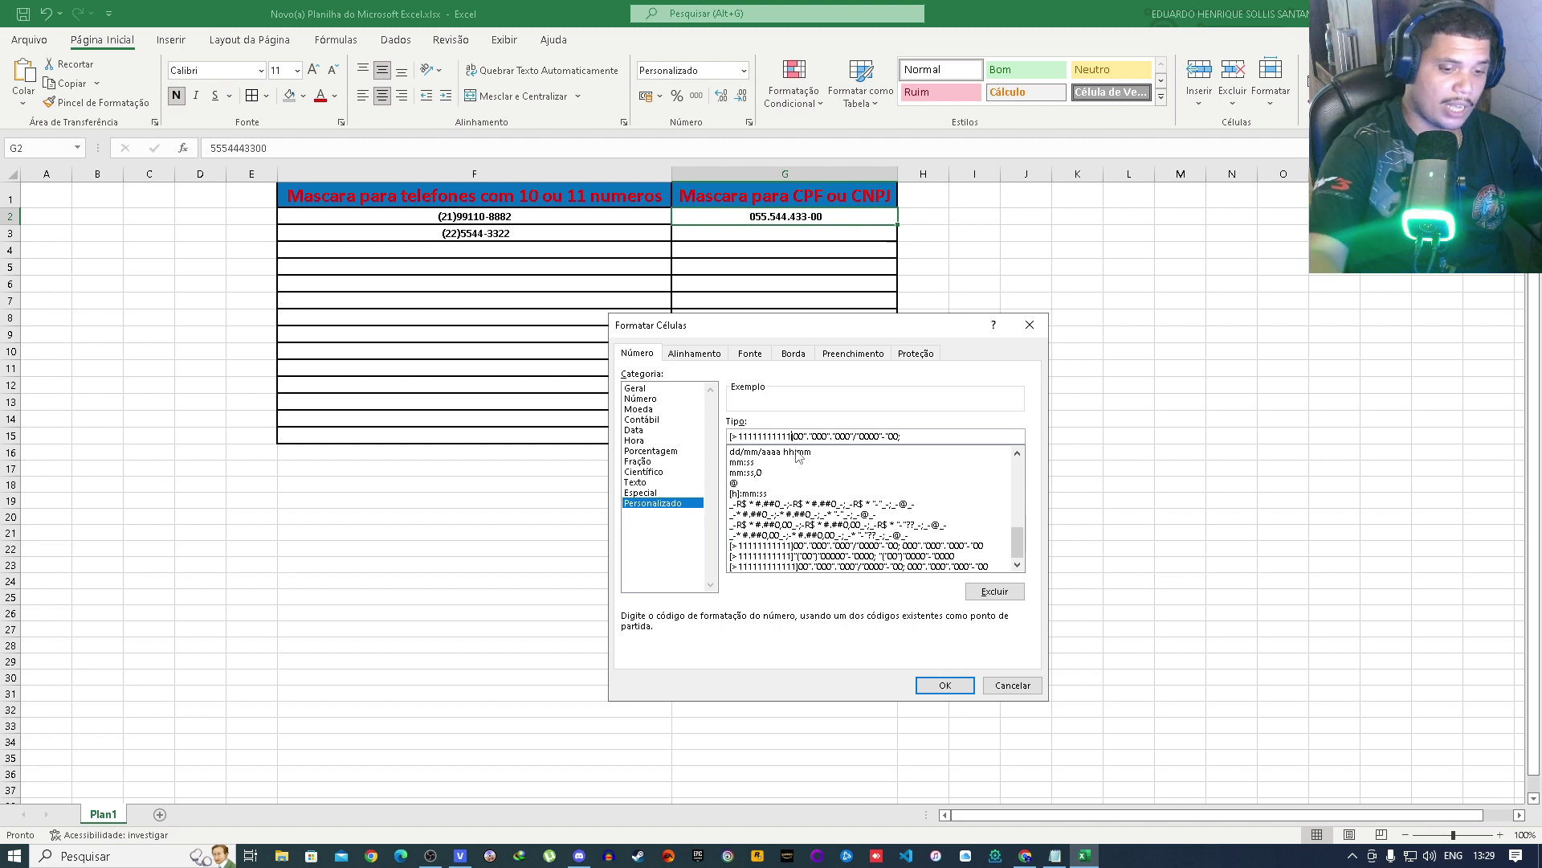
type("1")
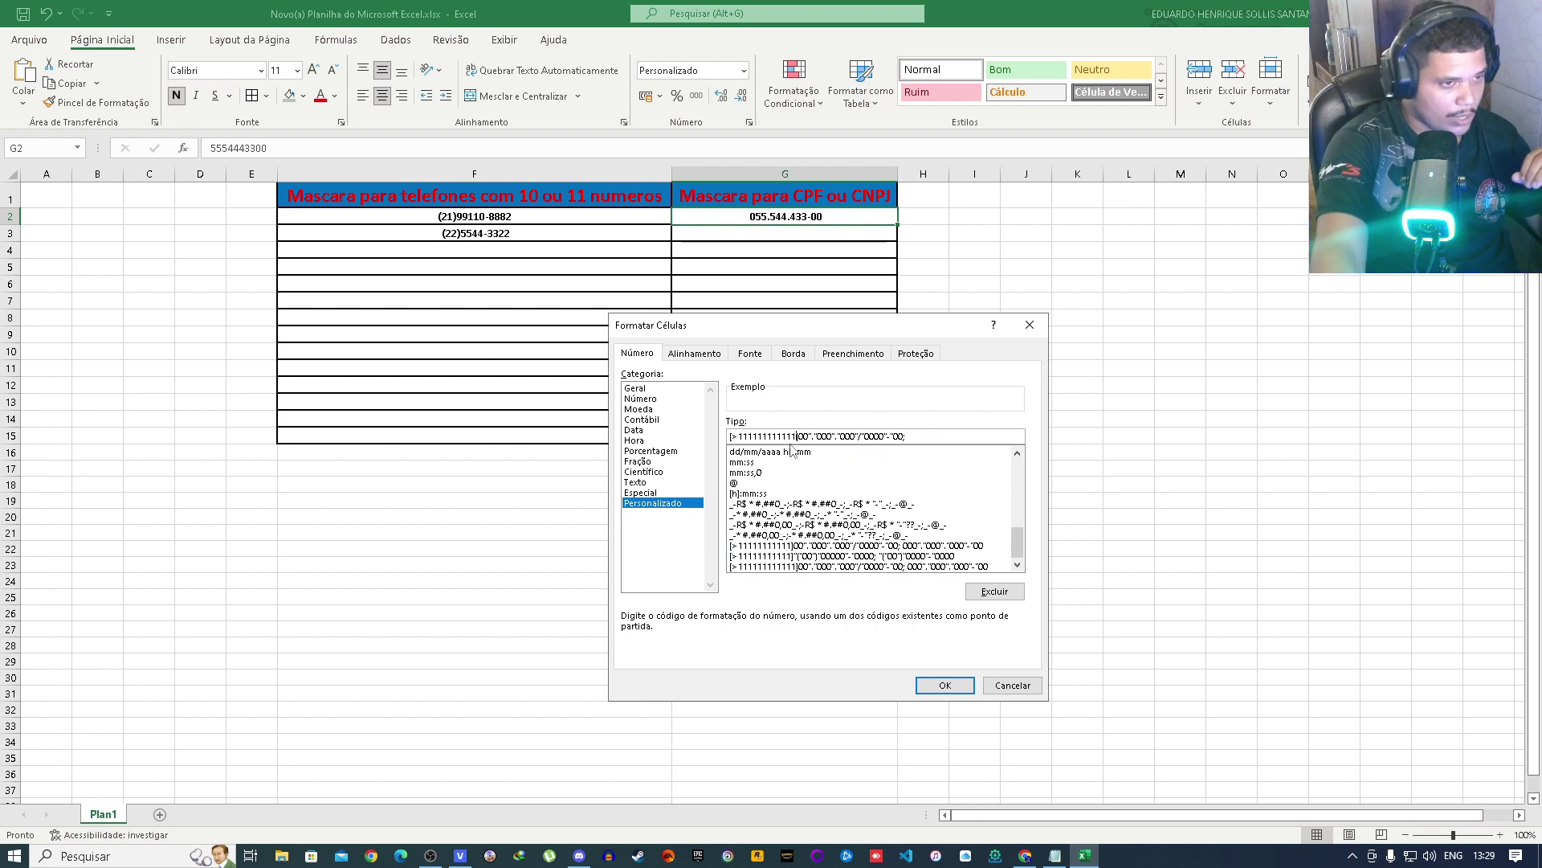
left_click(839, 437)
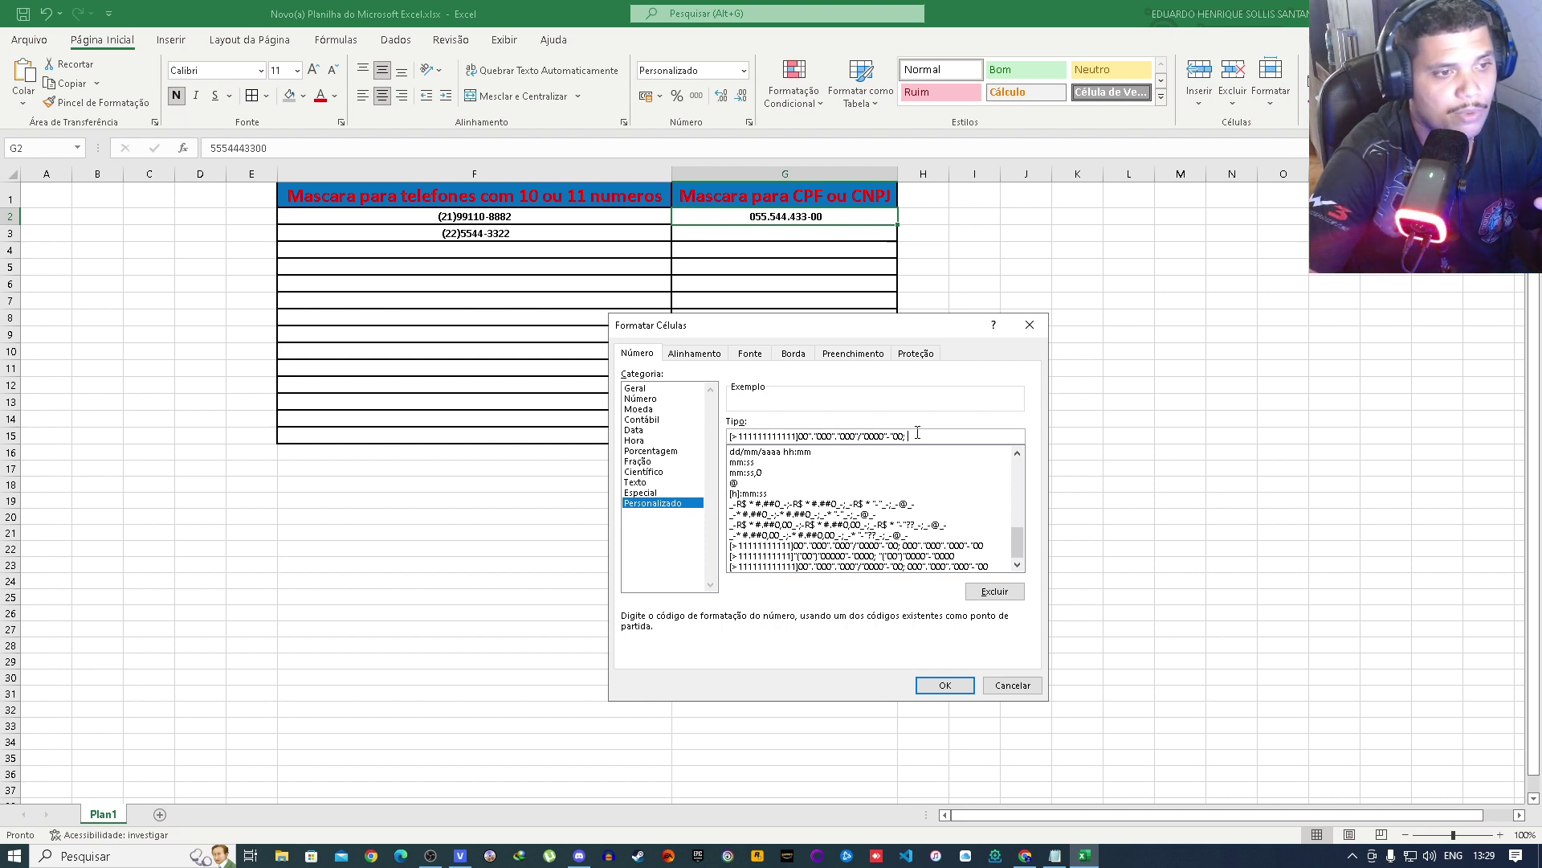
type("000")
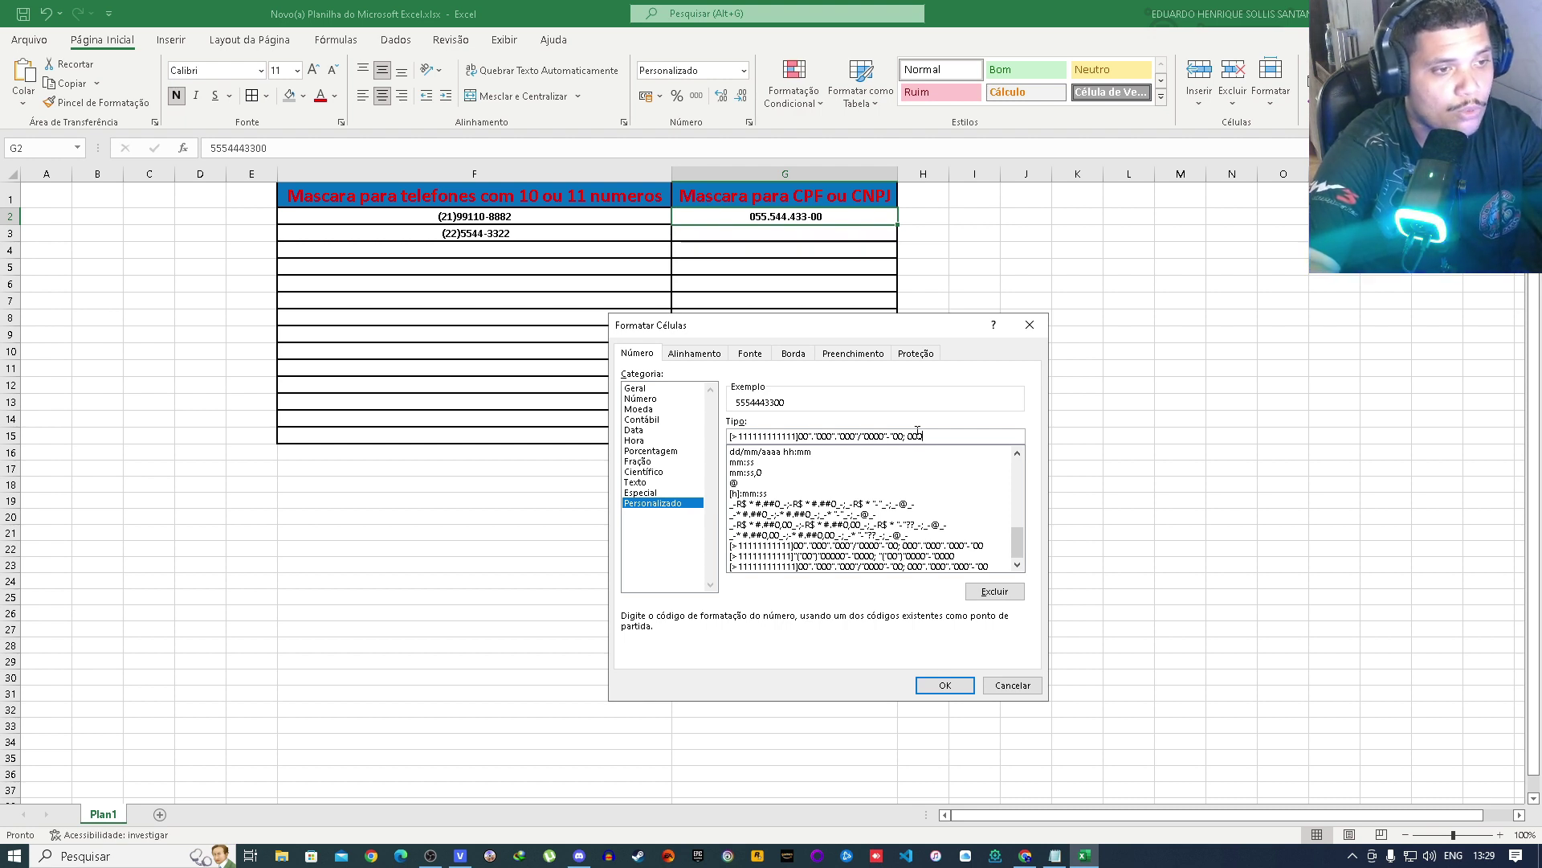
type("\".")
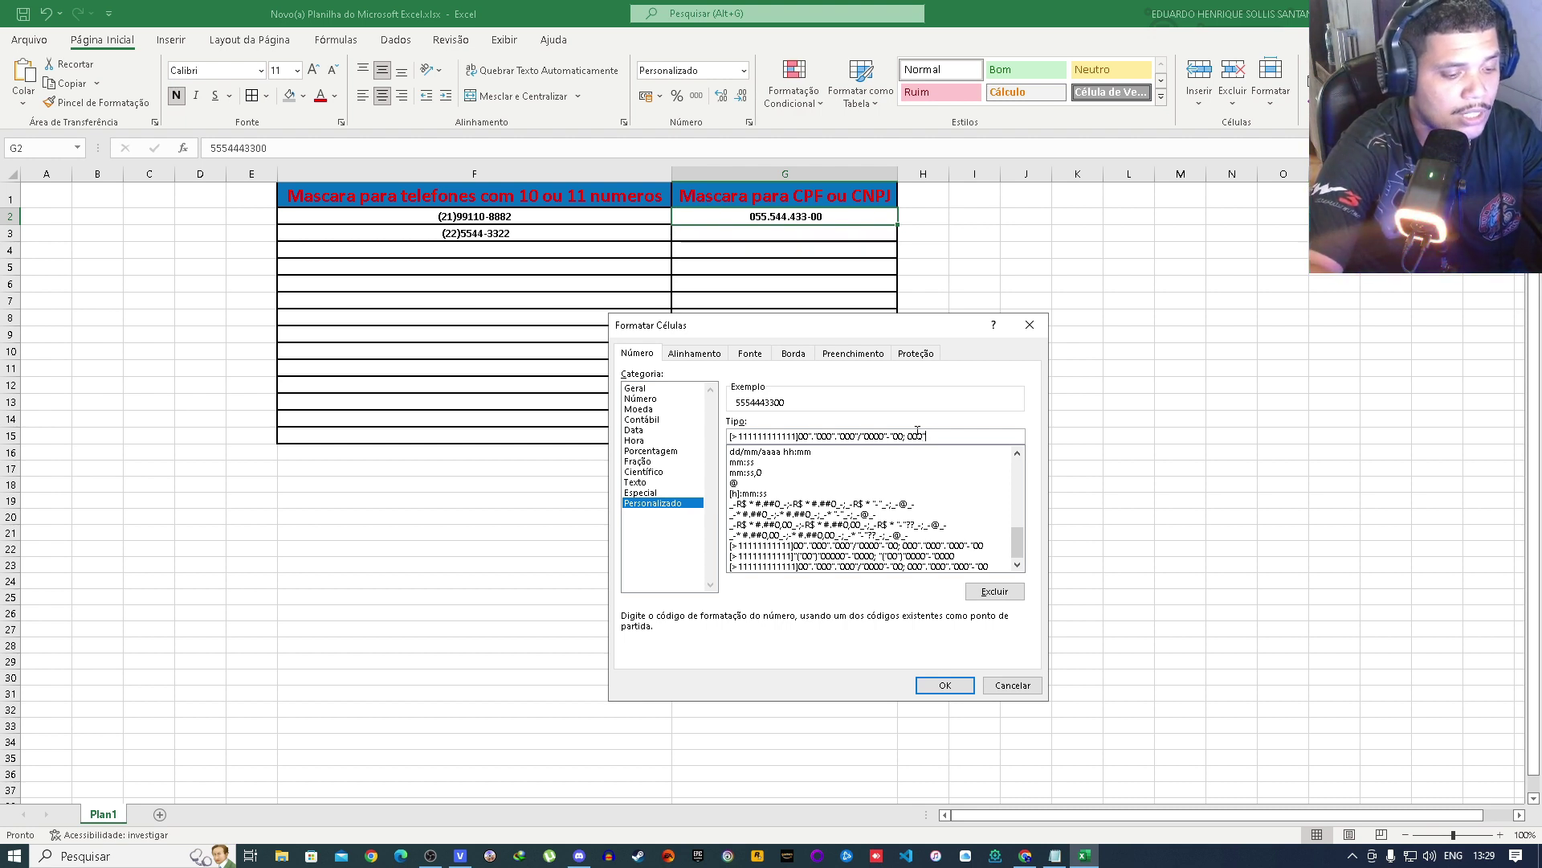
type("\"")
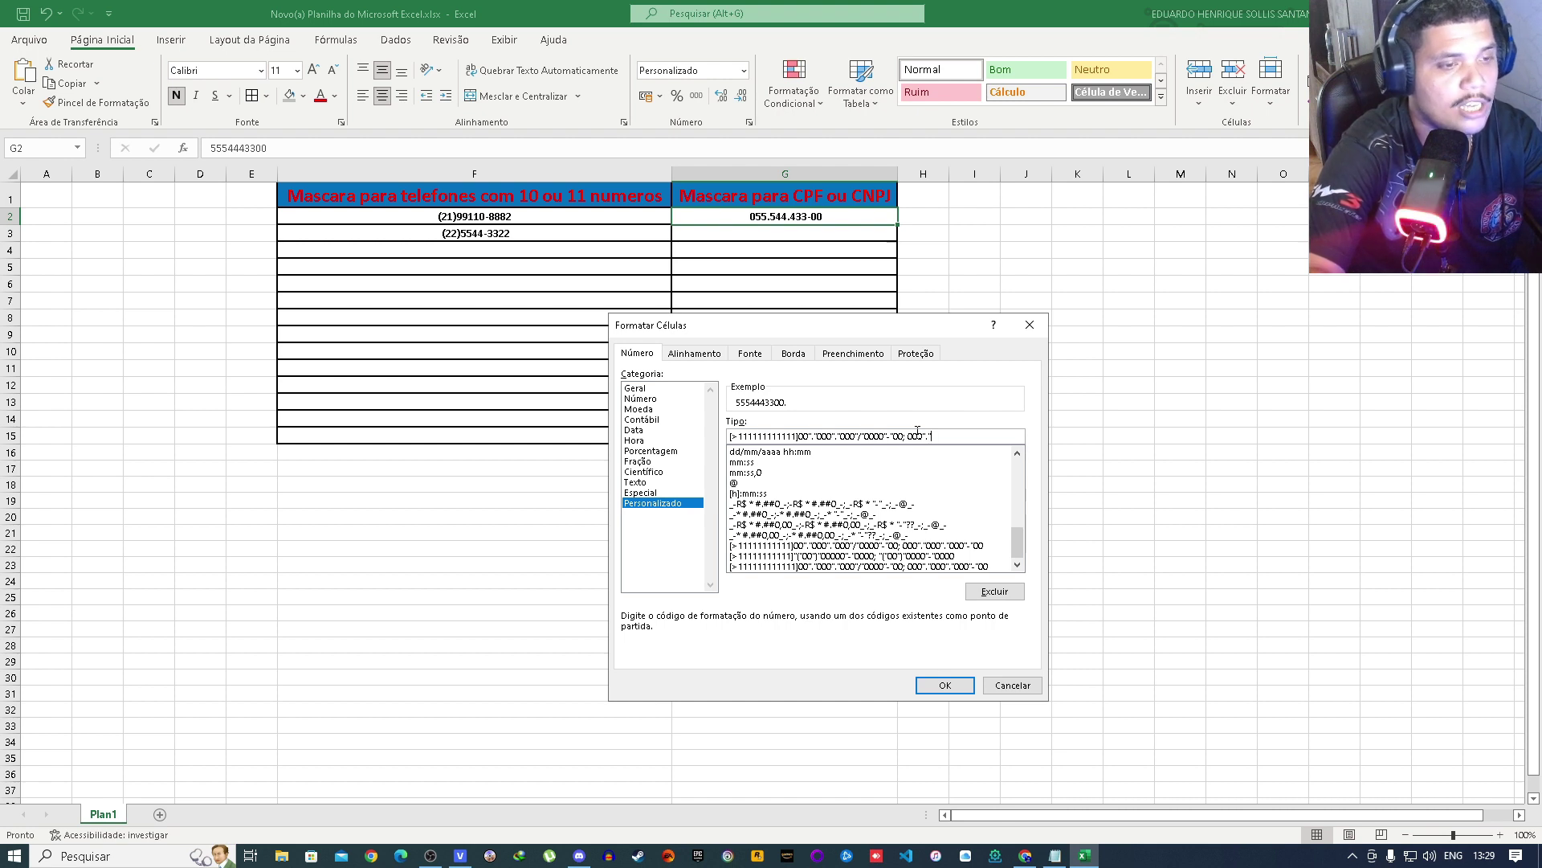
type("000\".\"")
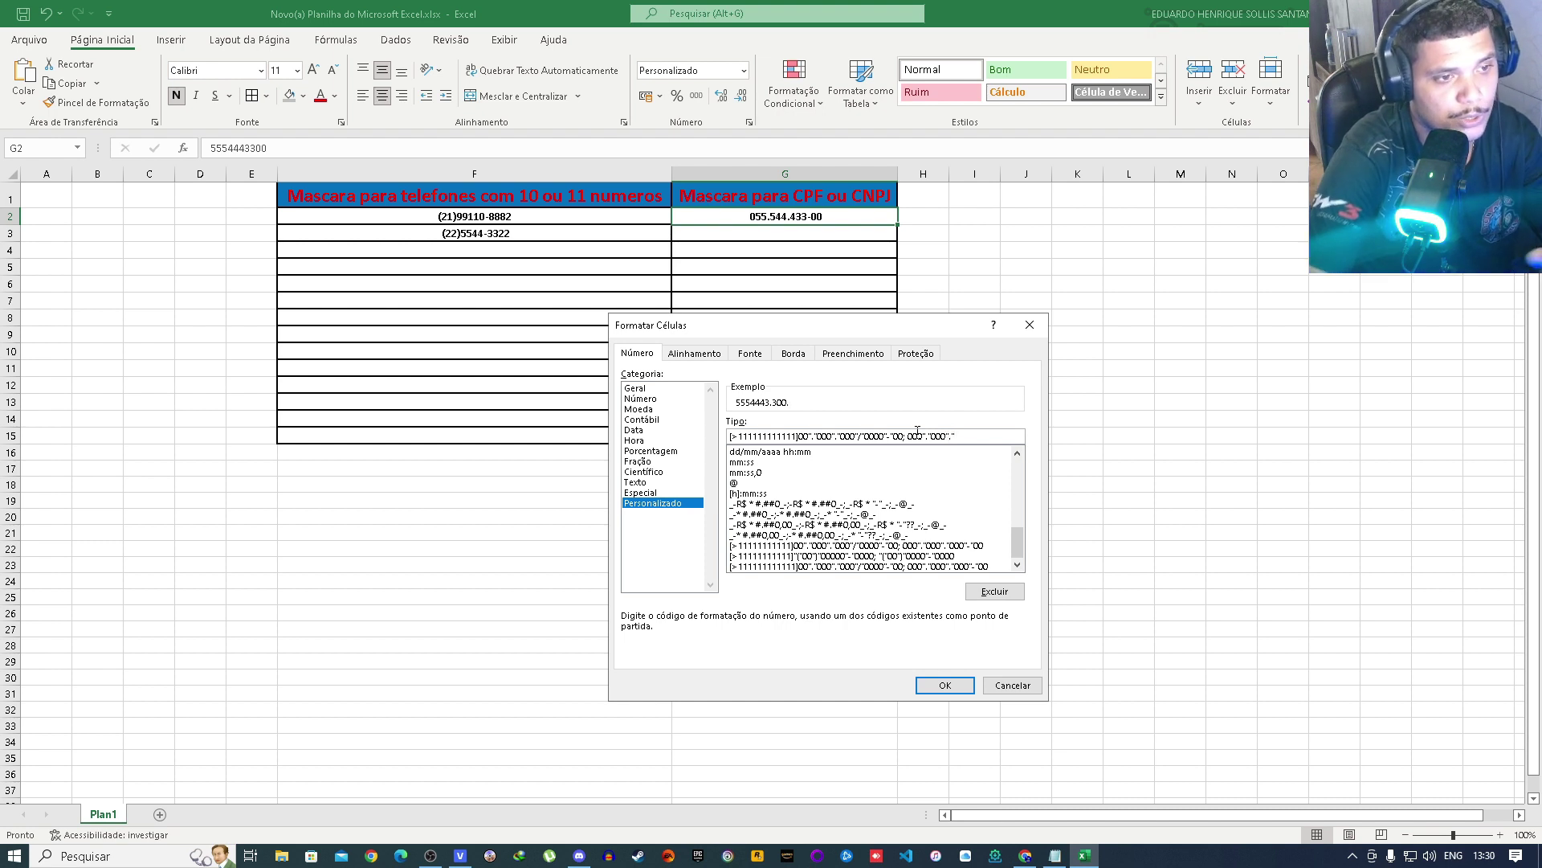
type("000\"")
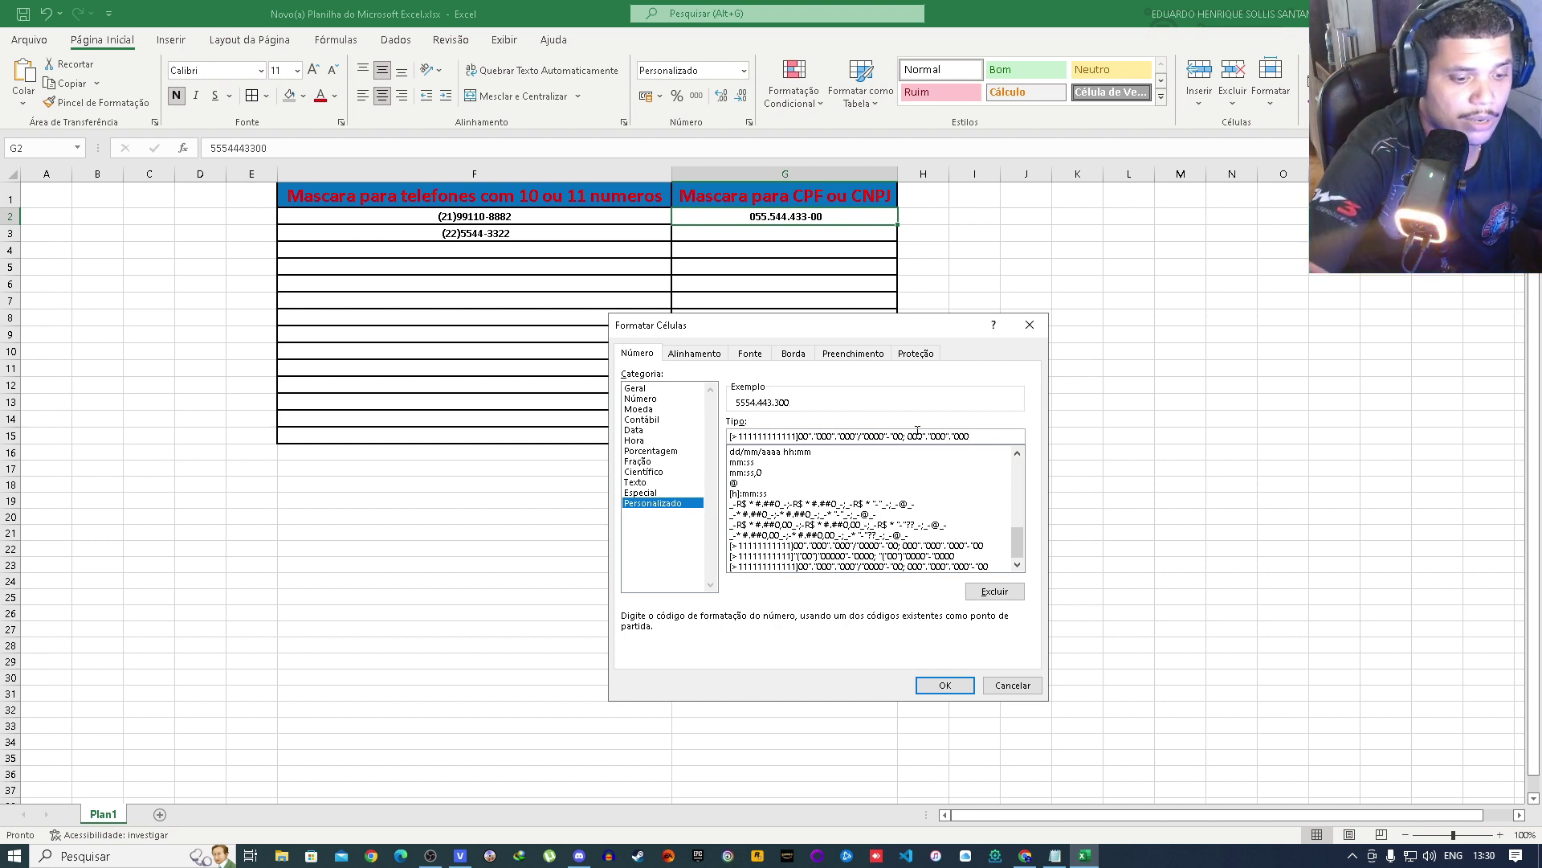
type("-\"")
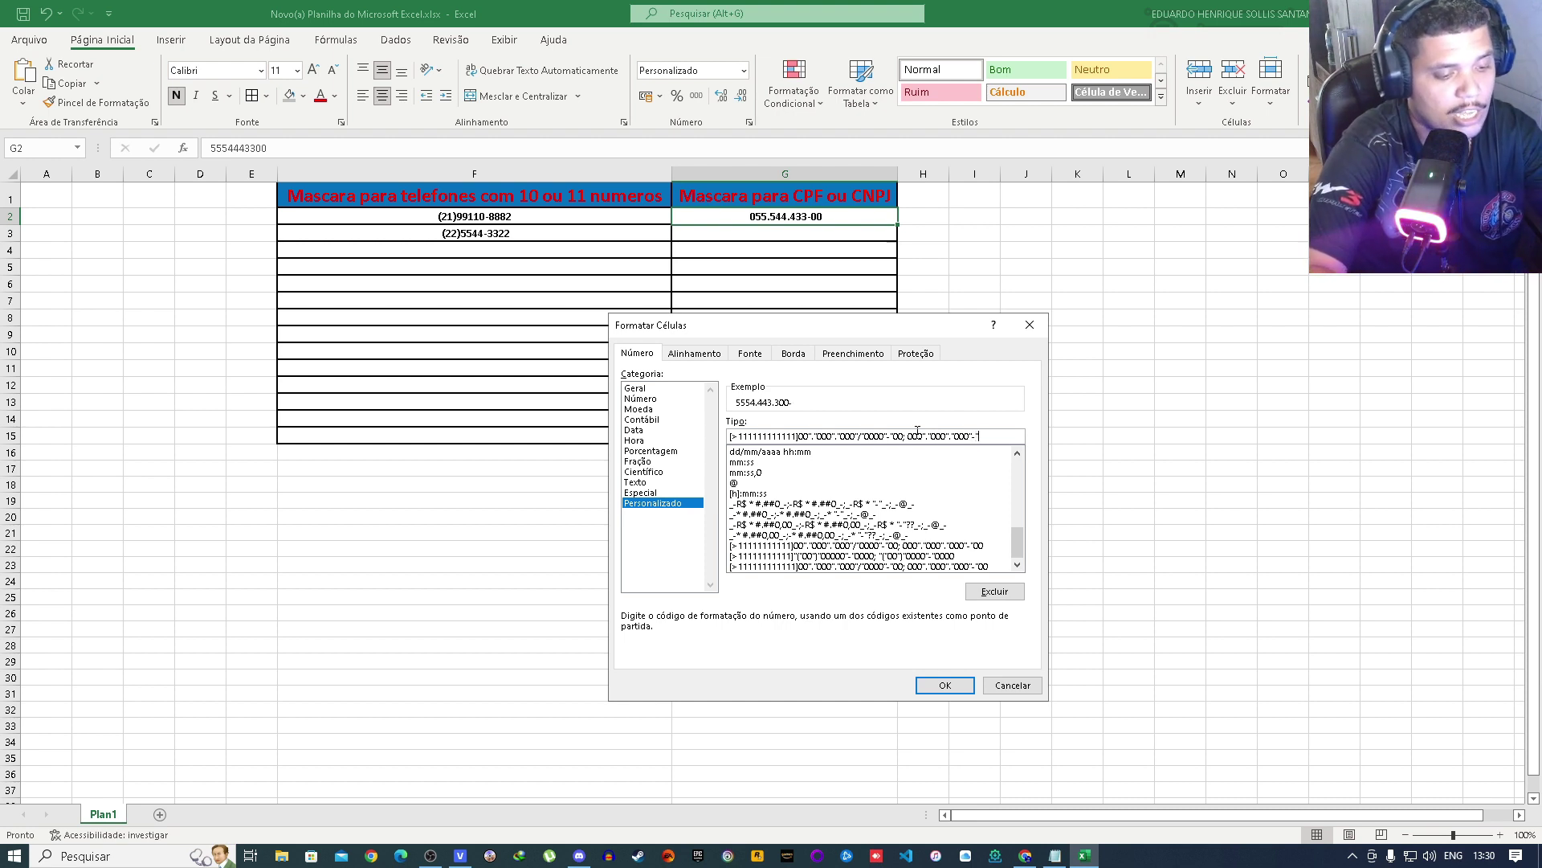
type("00")
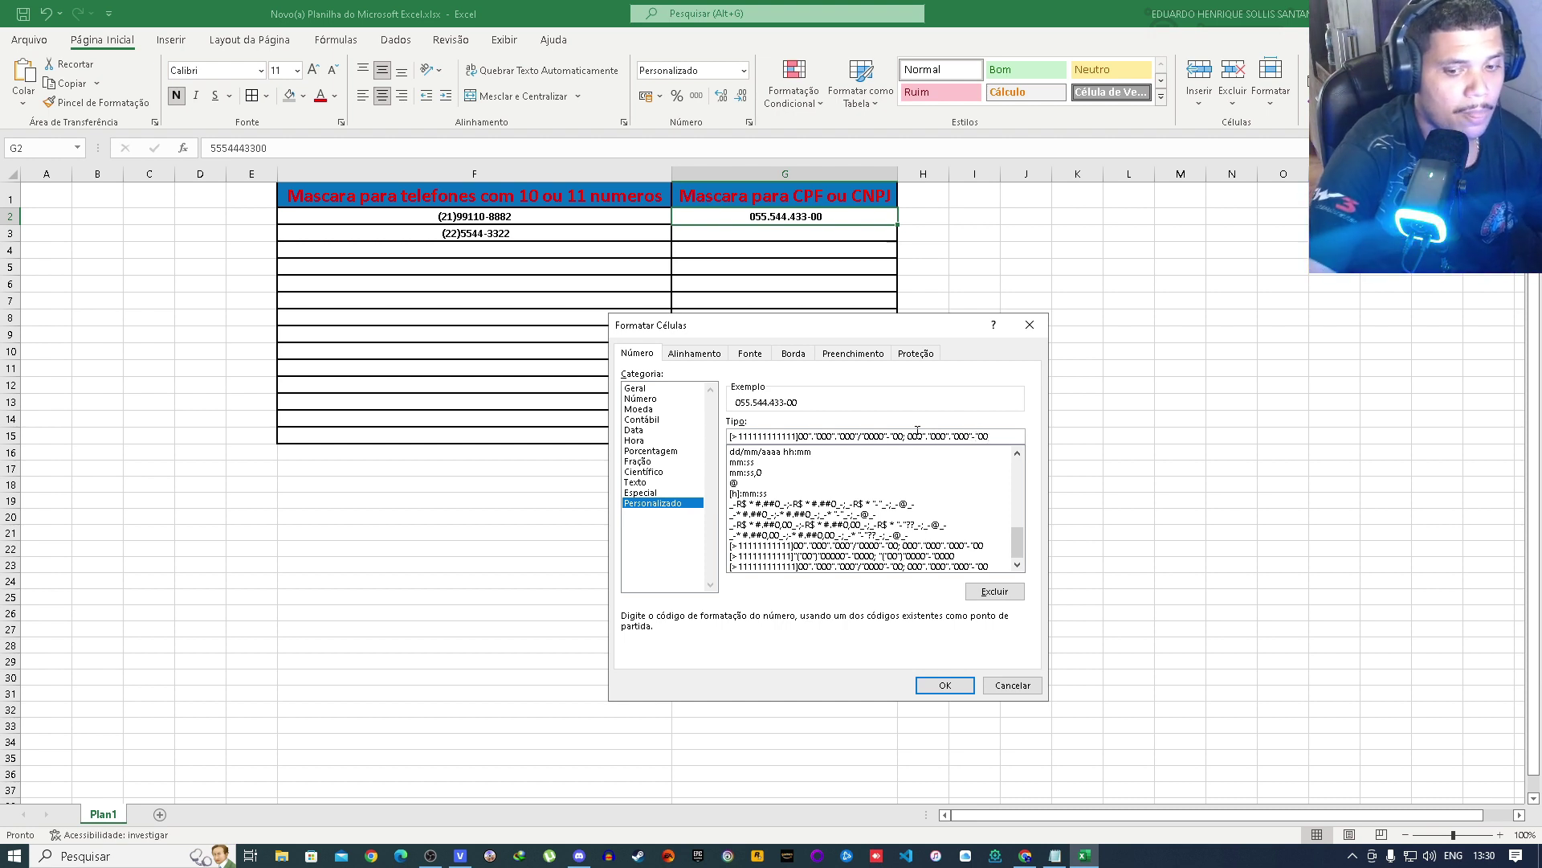
Step: Check the CNPJ and CPF parts of the custom format code, then apply it to column G
left_click_drag(989, 436, 672, 434)
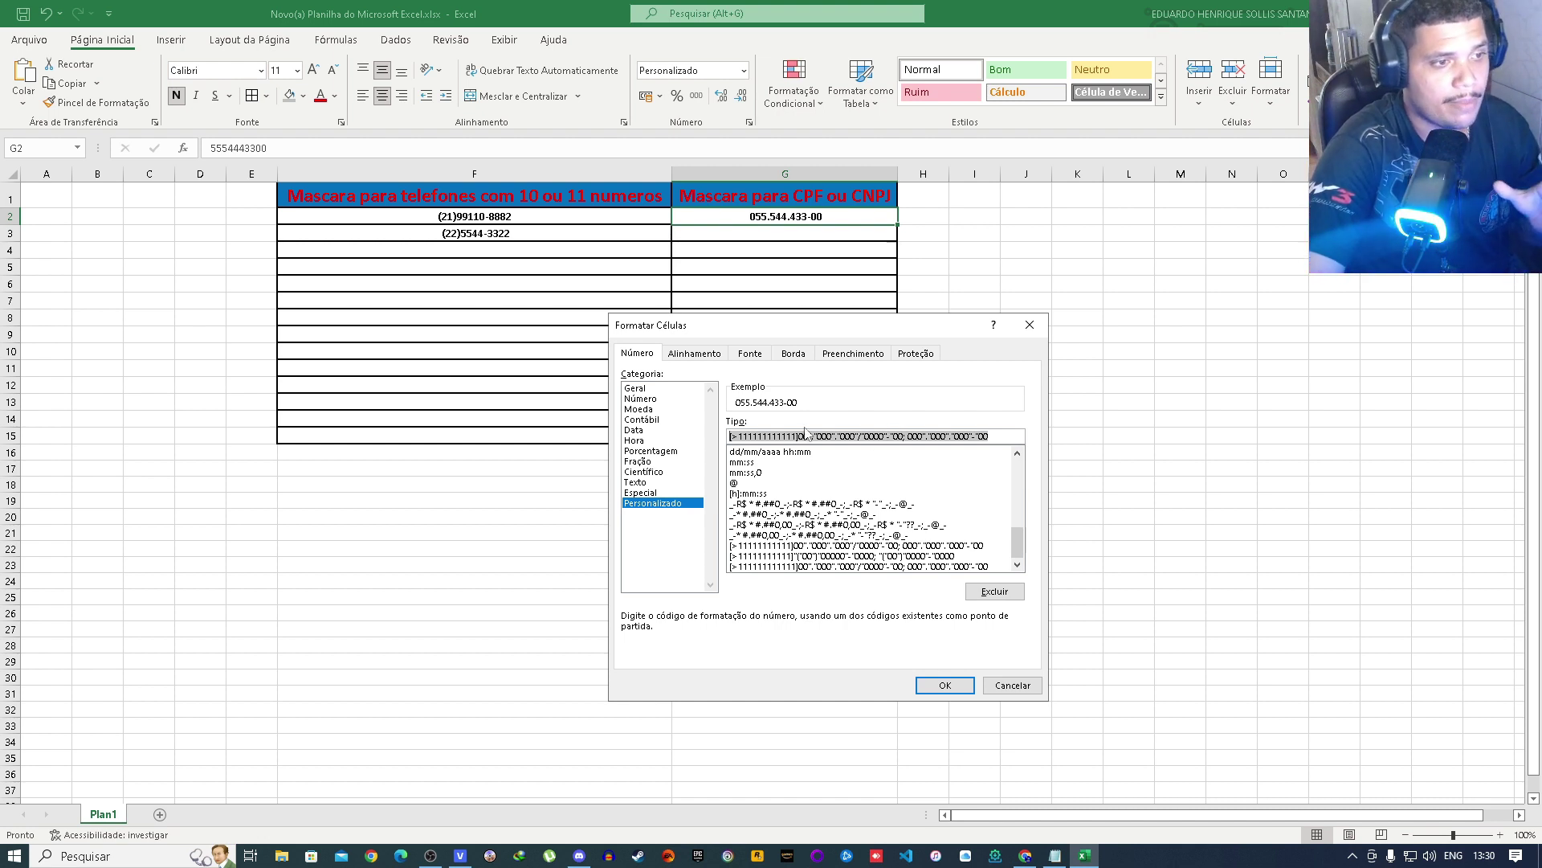
left_click(739, 437)
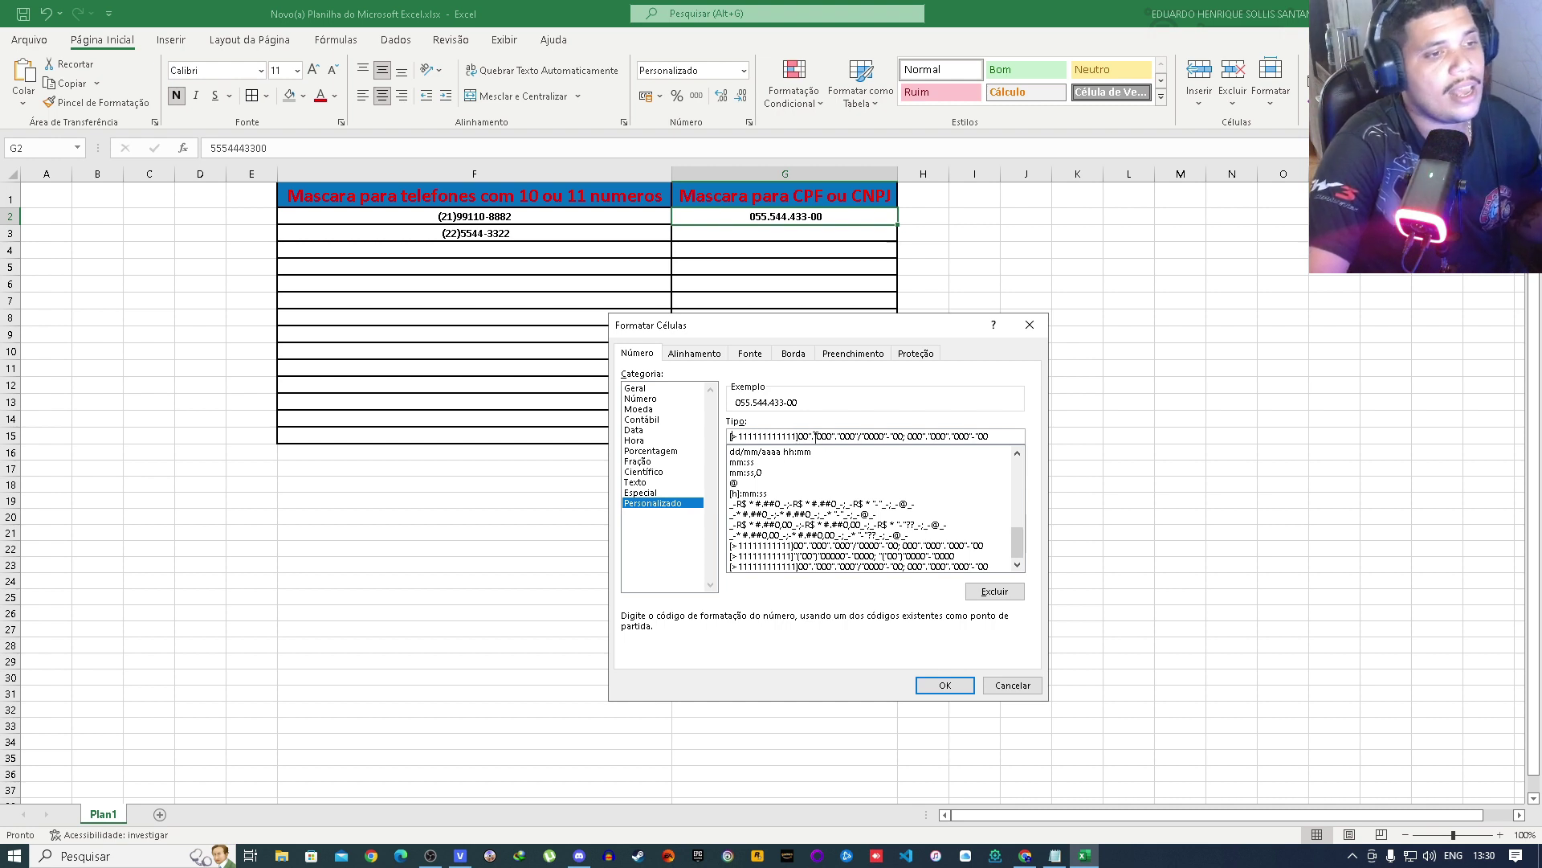
left_click_drag(799, 436, 915, 436)
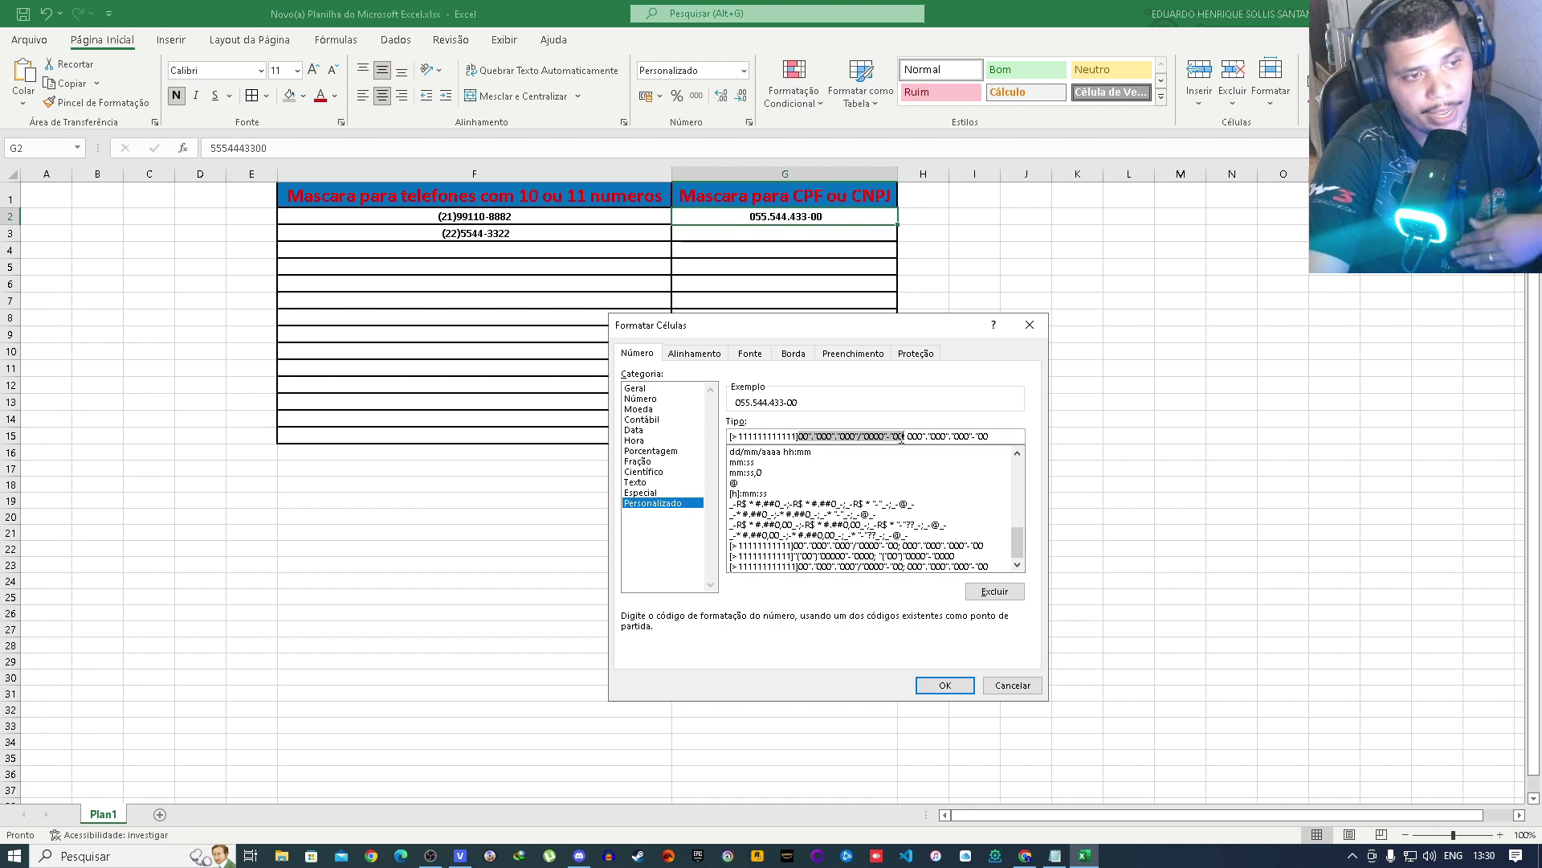
left_click(908, 436)
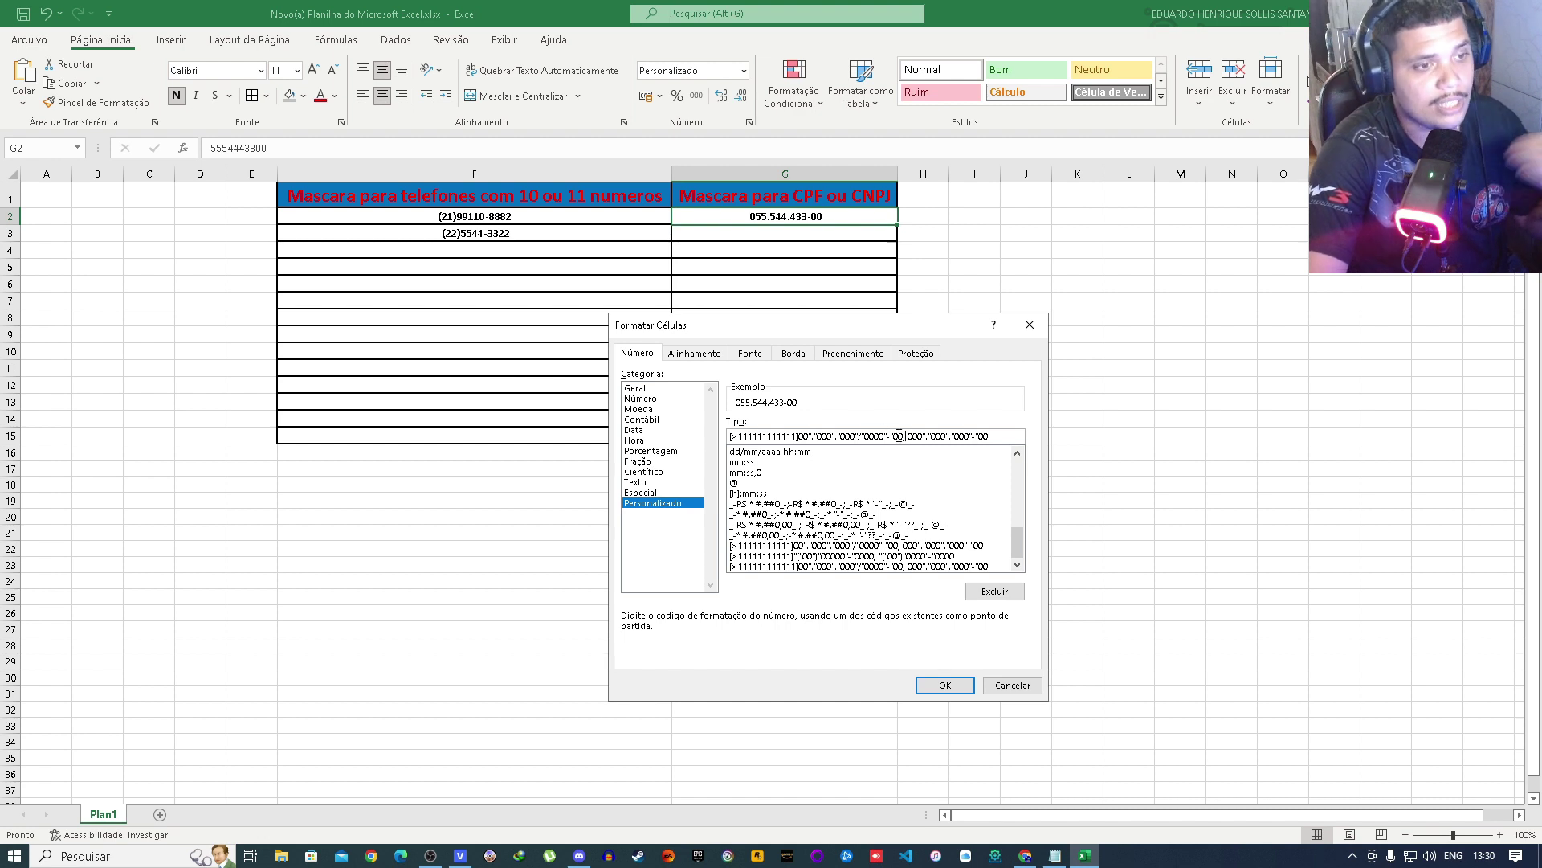
left_click_drag(908, 436, 991, 436)
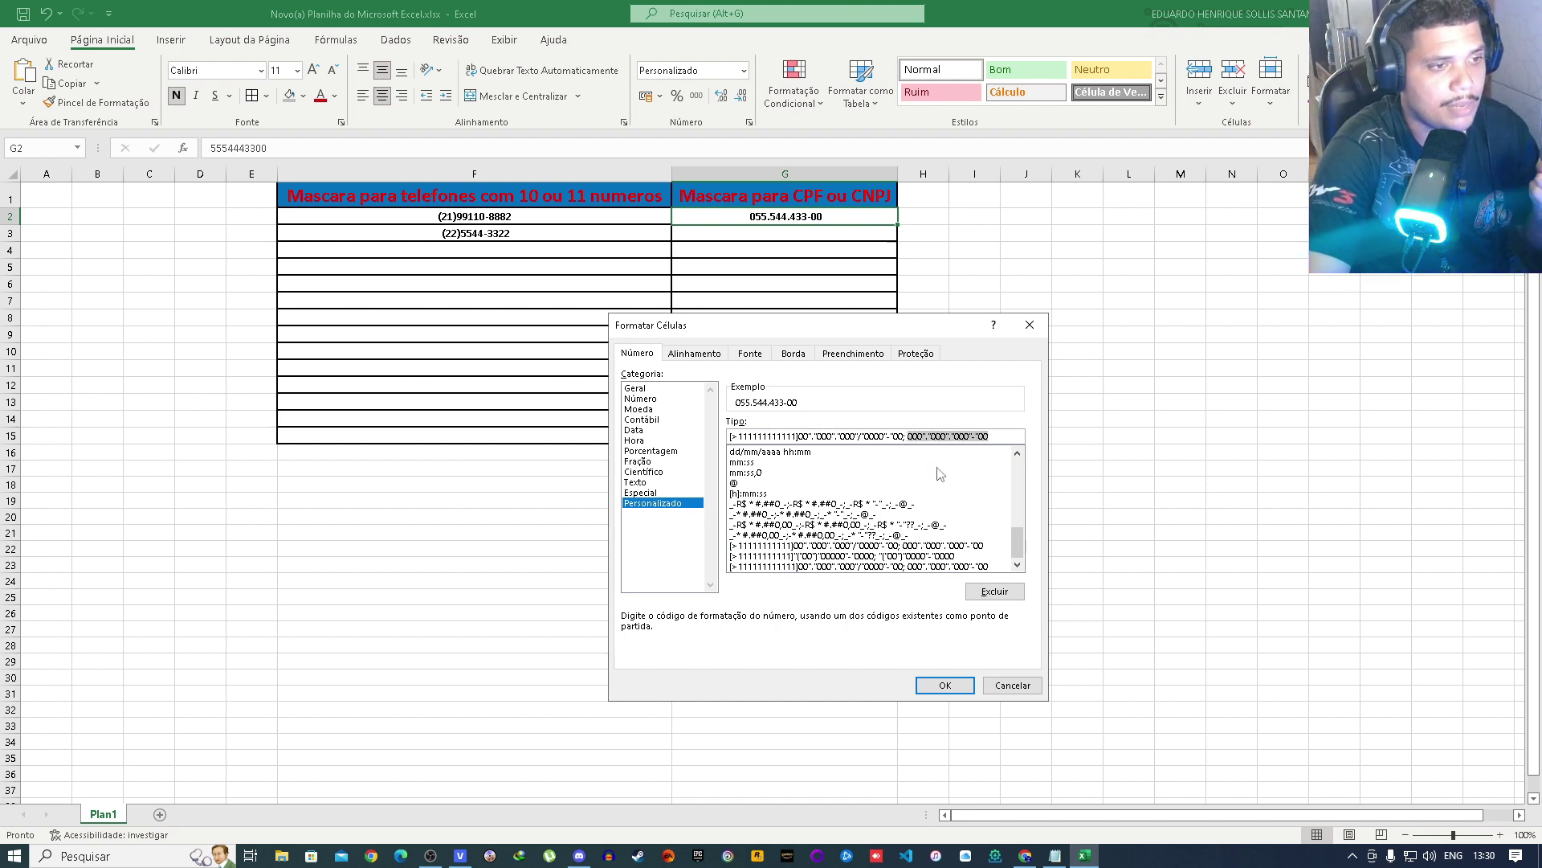
left_click(945, 684)
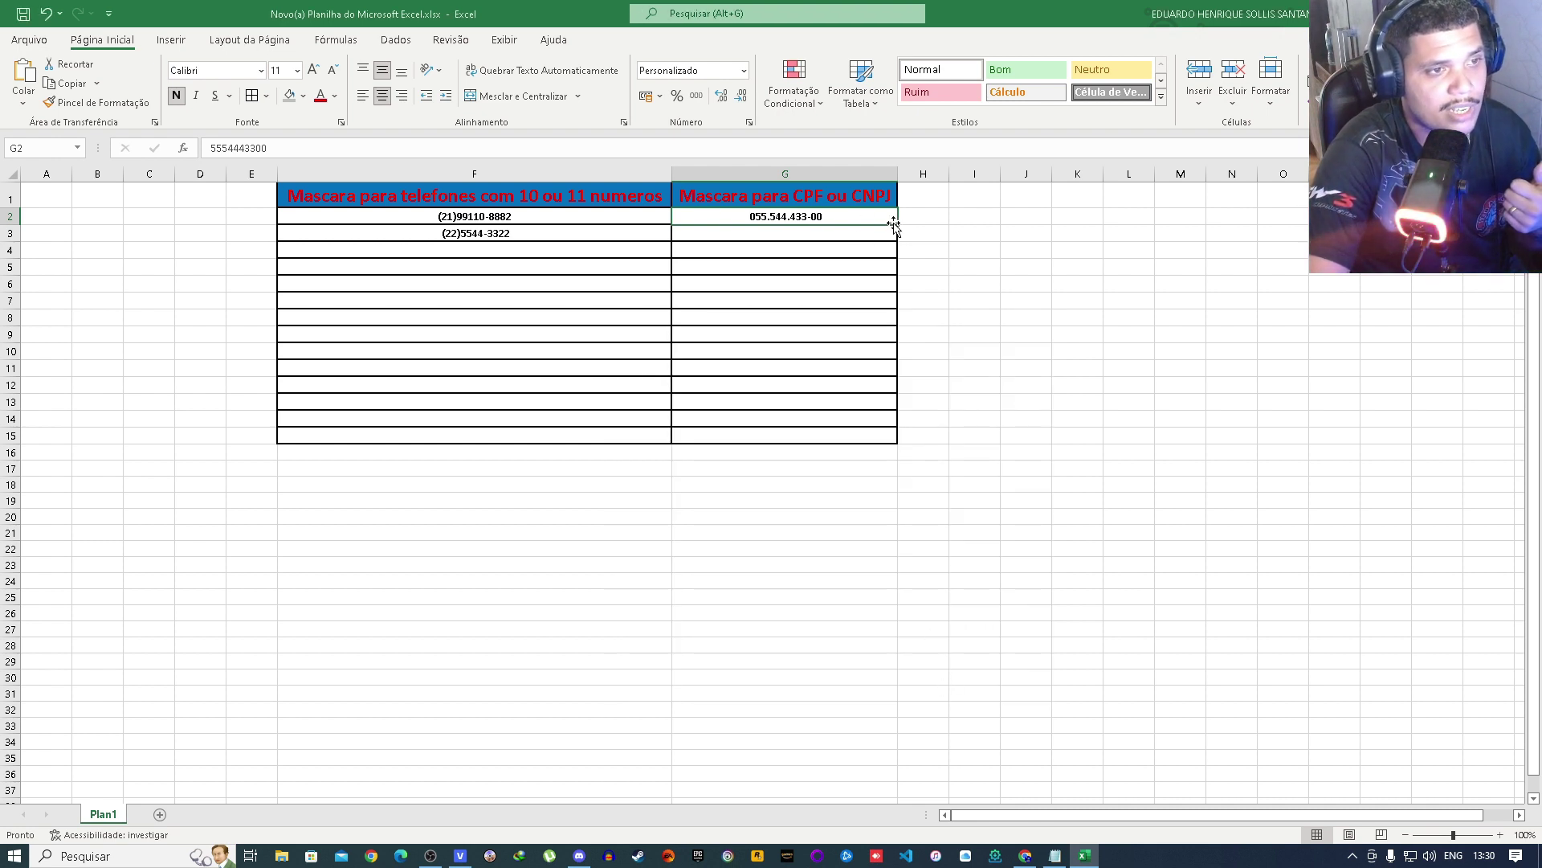
Step: Fill G2's CPF/CNPJ mask down to G15, clear the contents of G3:G15, and select G3
left_click_drag(897, 224, 888, 438)
left_click_drag(796, 231, 790, 435)
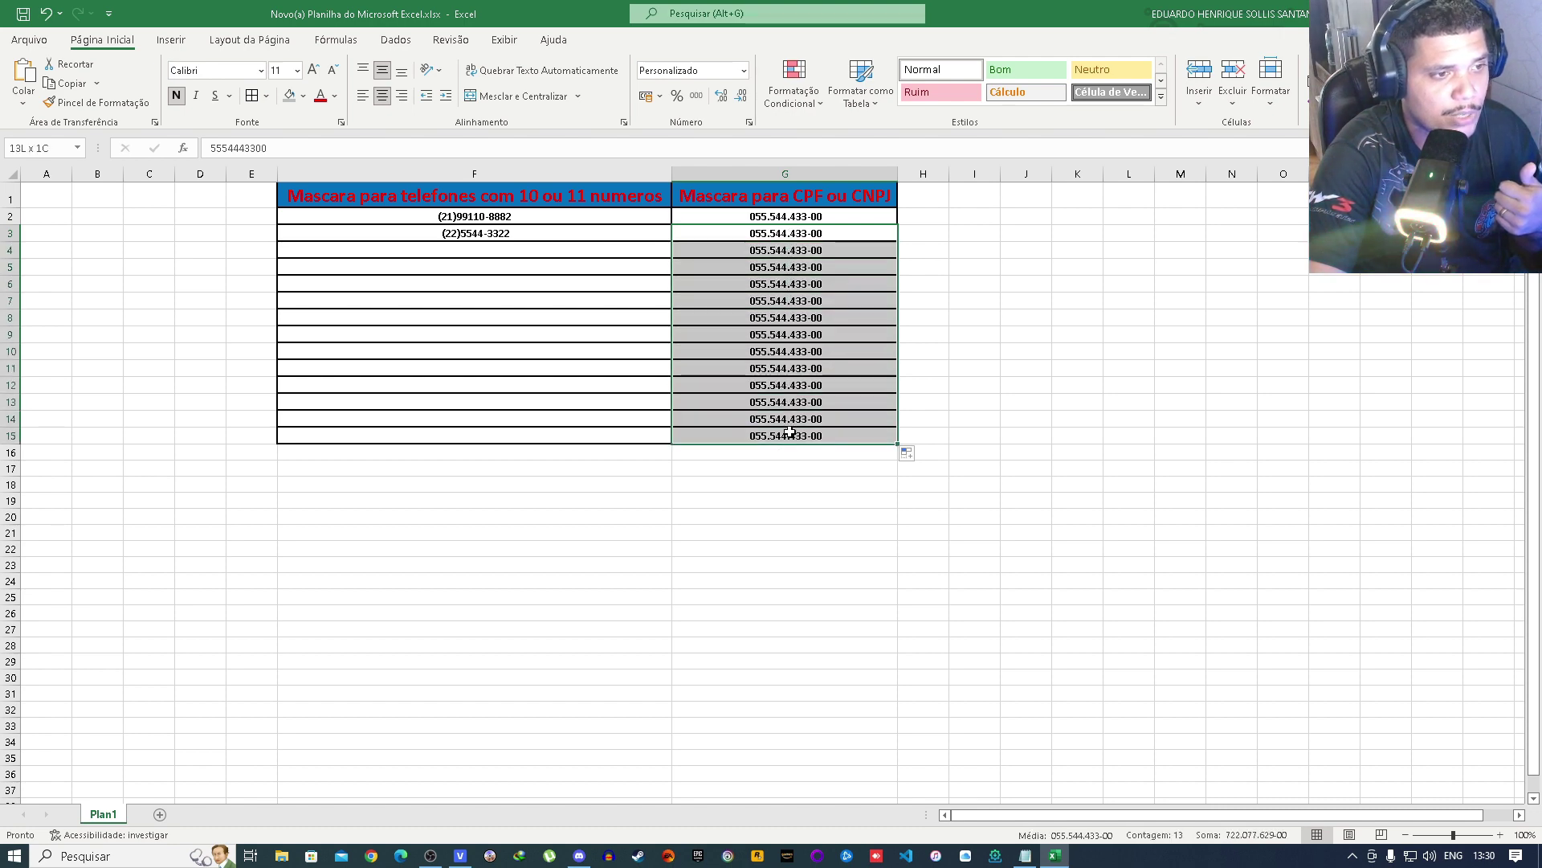
right_click(787, 373)
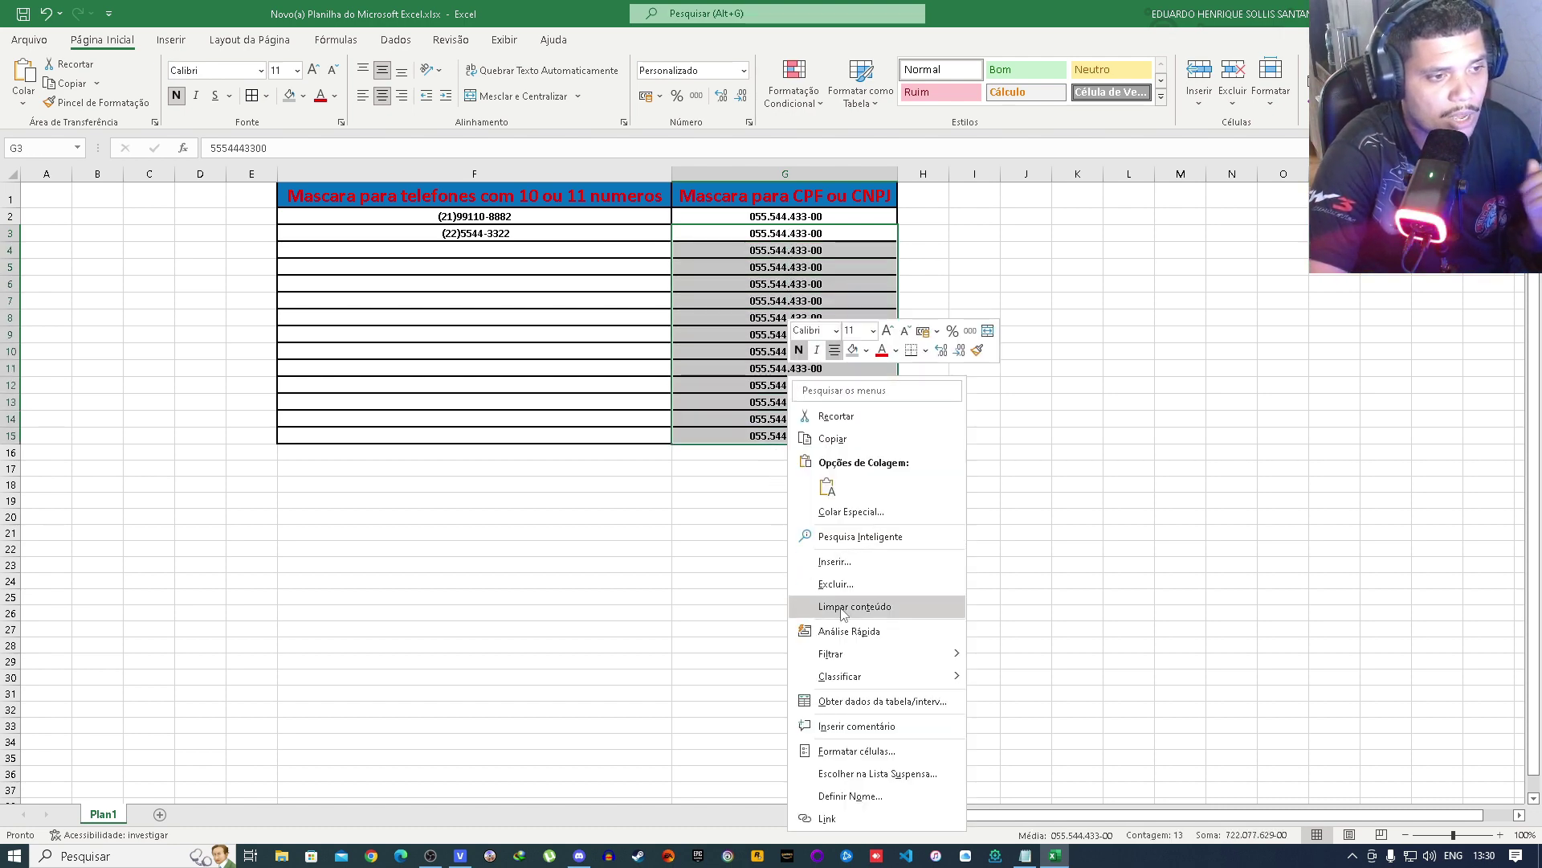
left_click(851, 606)
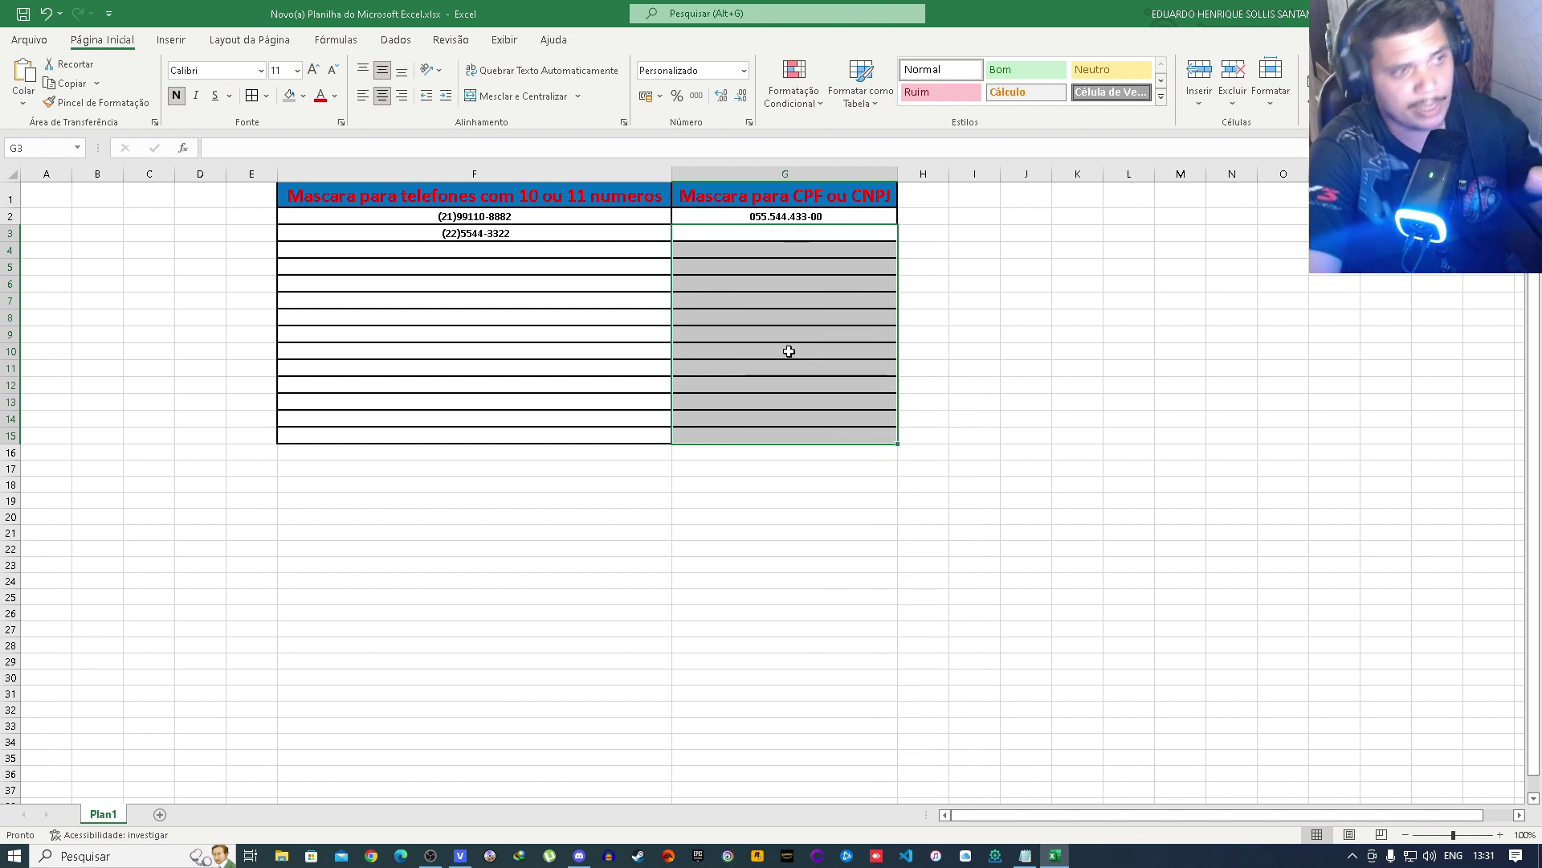
left_click(808, 283)
left_click(779, 265)
left_click(784, 251)
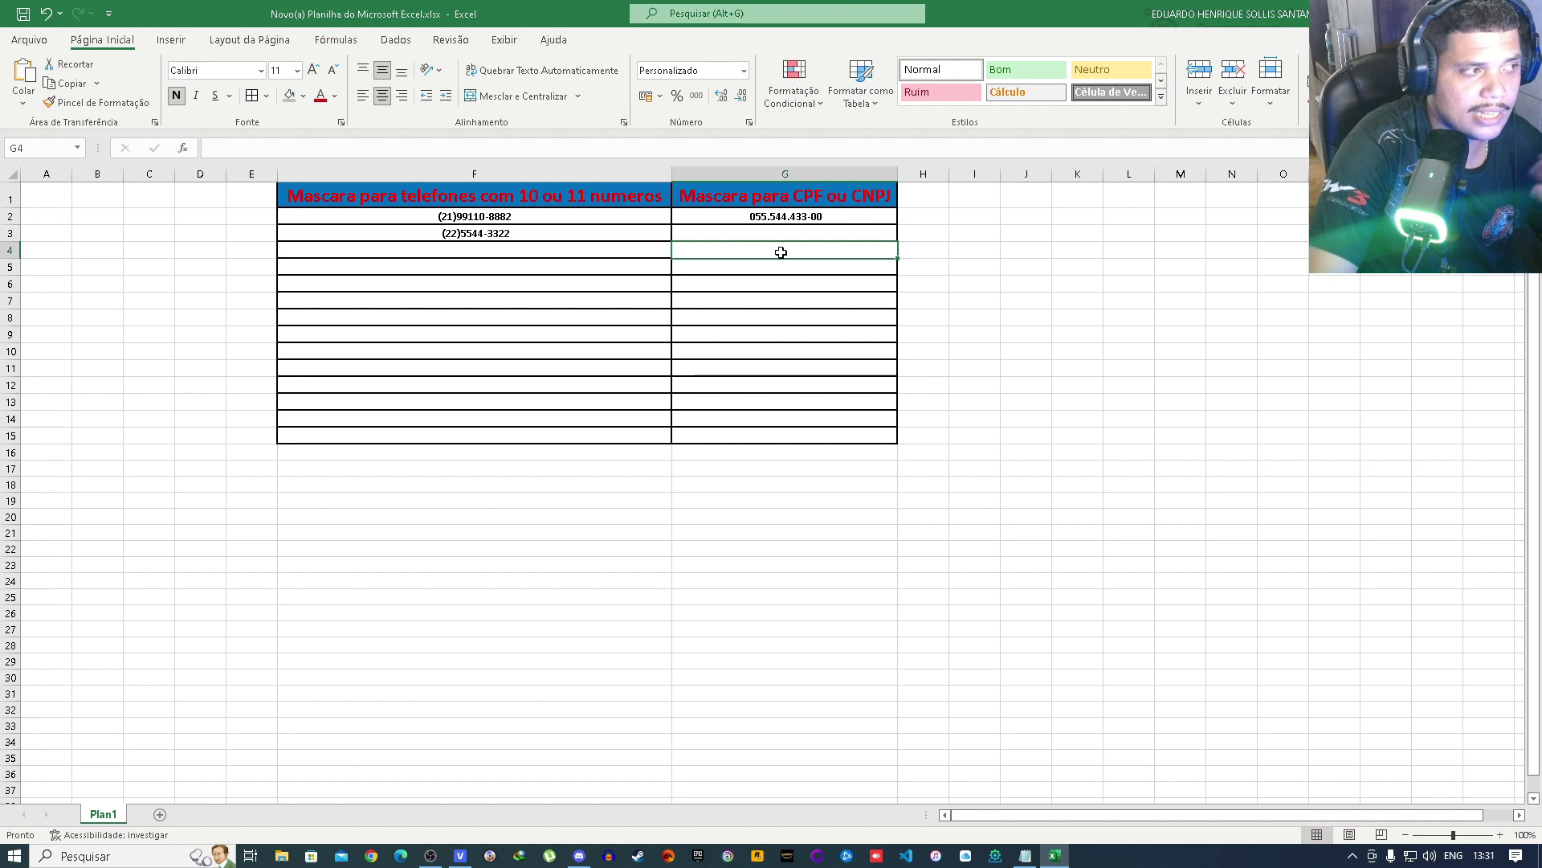
left_click(779, 232)
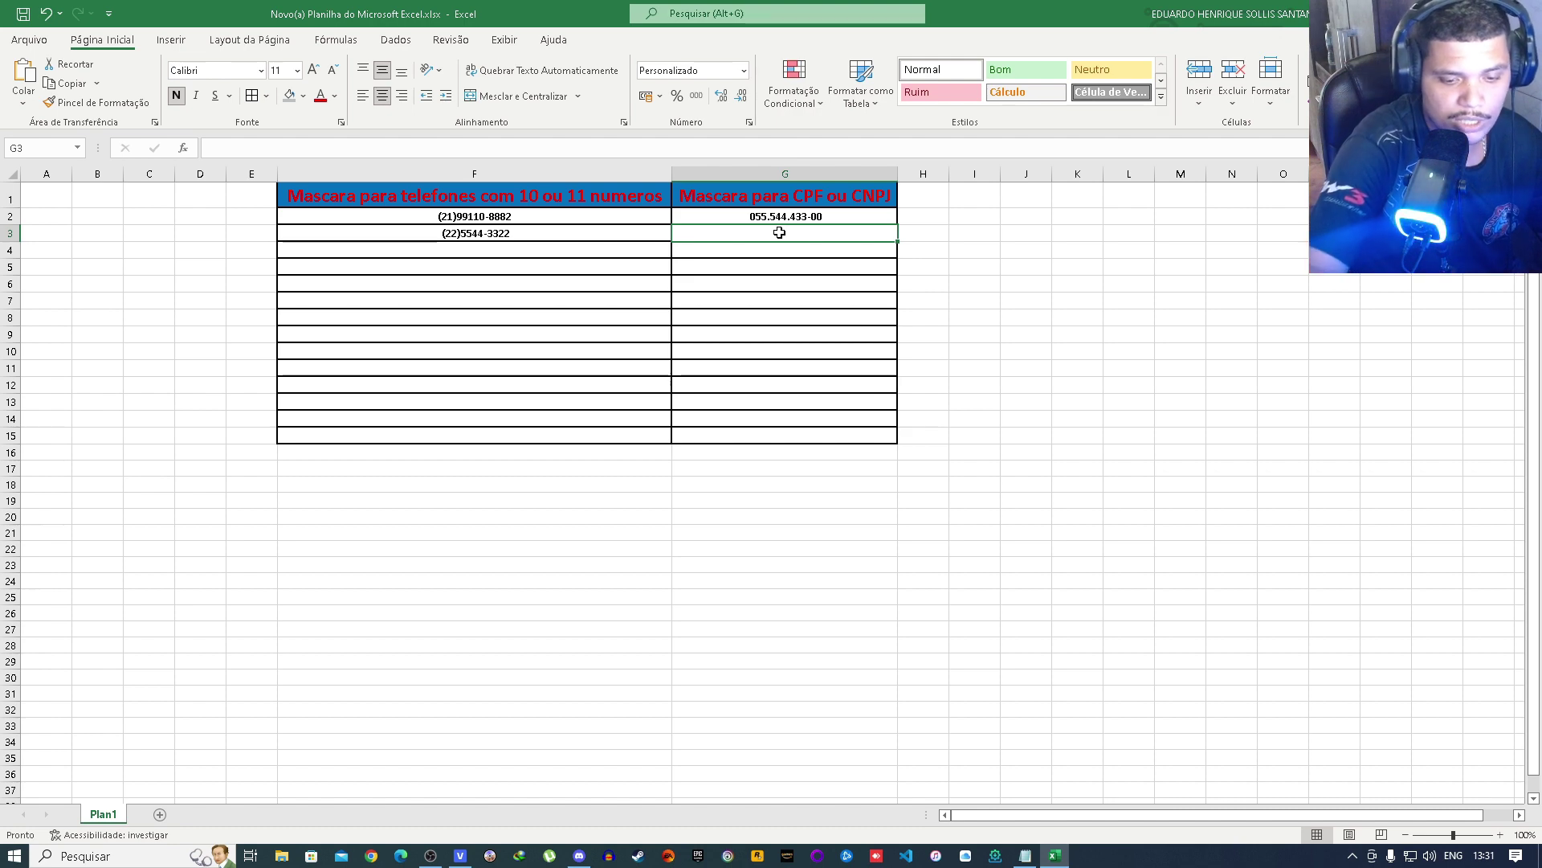
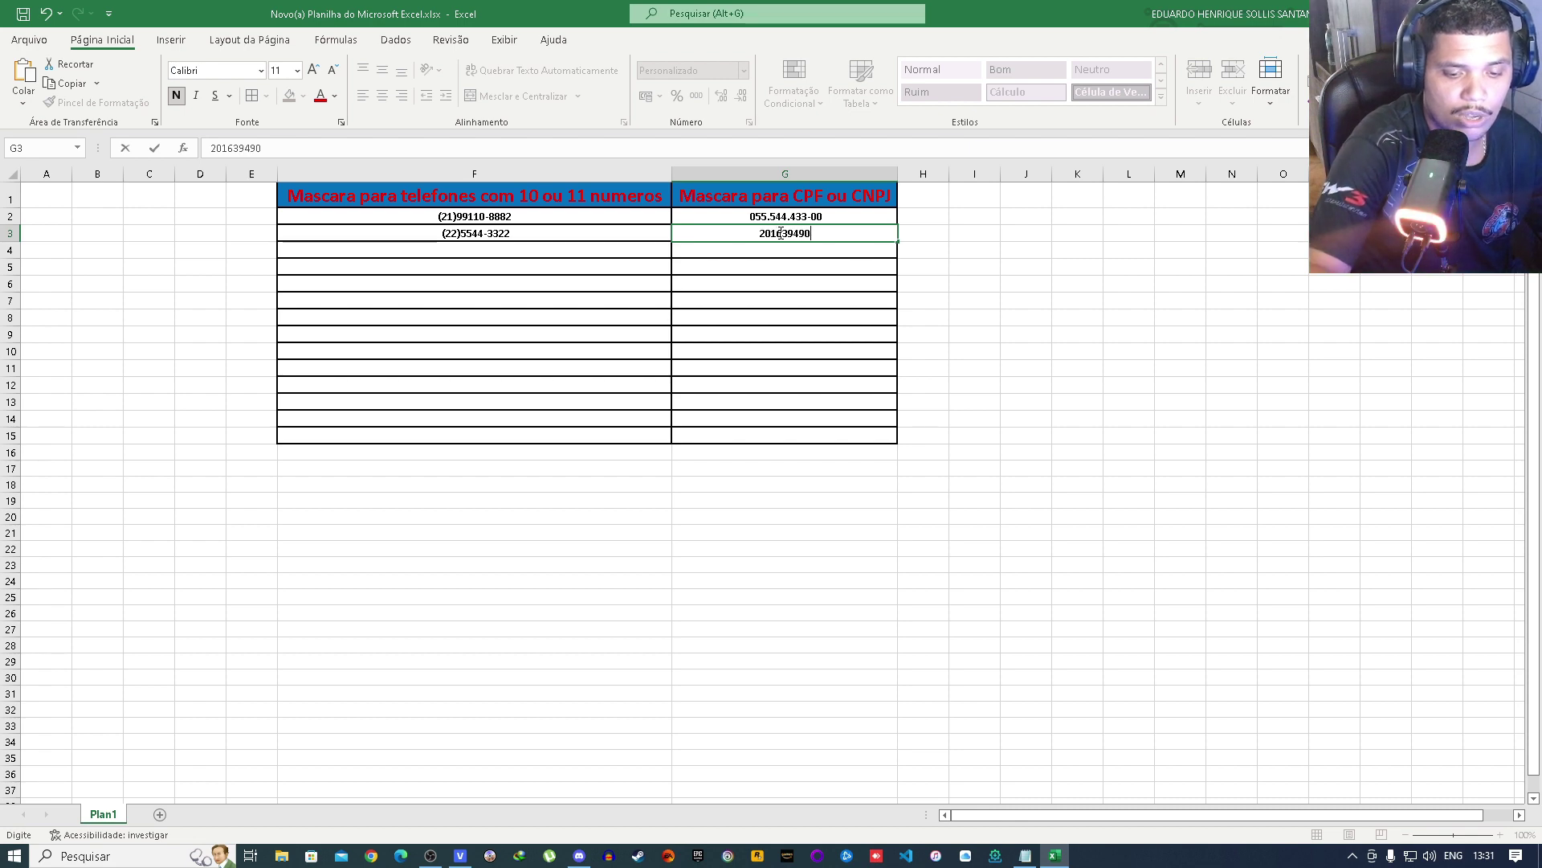
Step: Enter the company's CNPJ number in G3 and the person's CPF number in G4
key("Return")
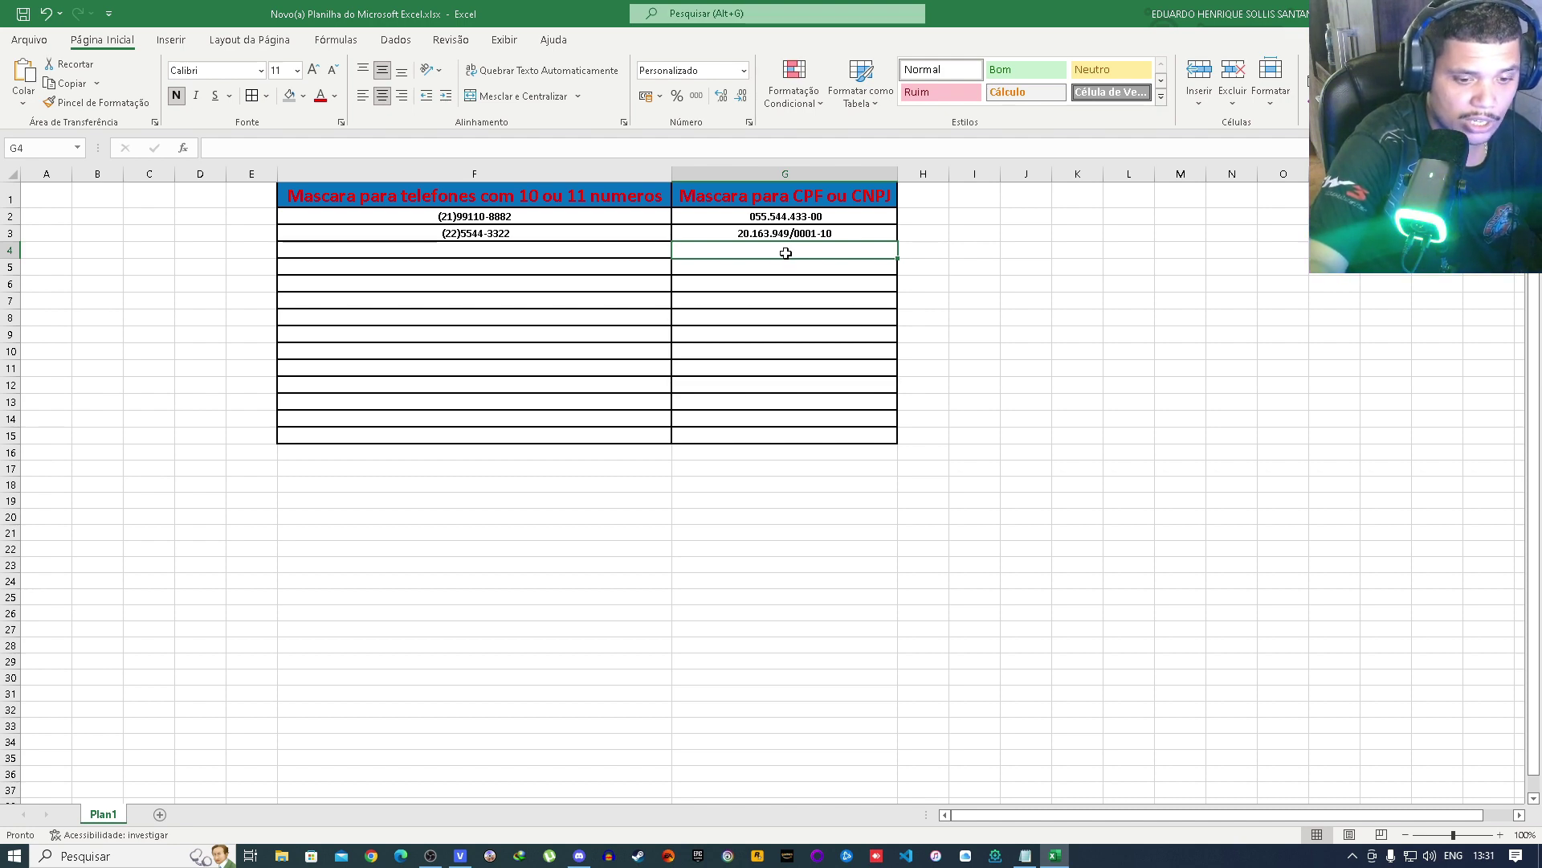
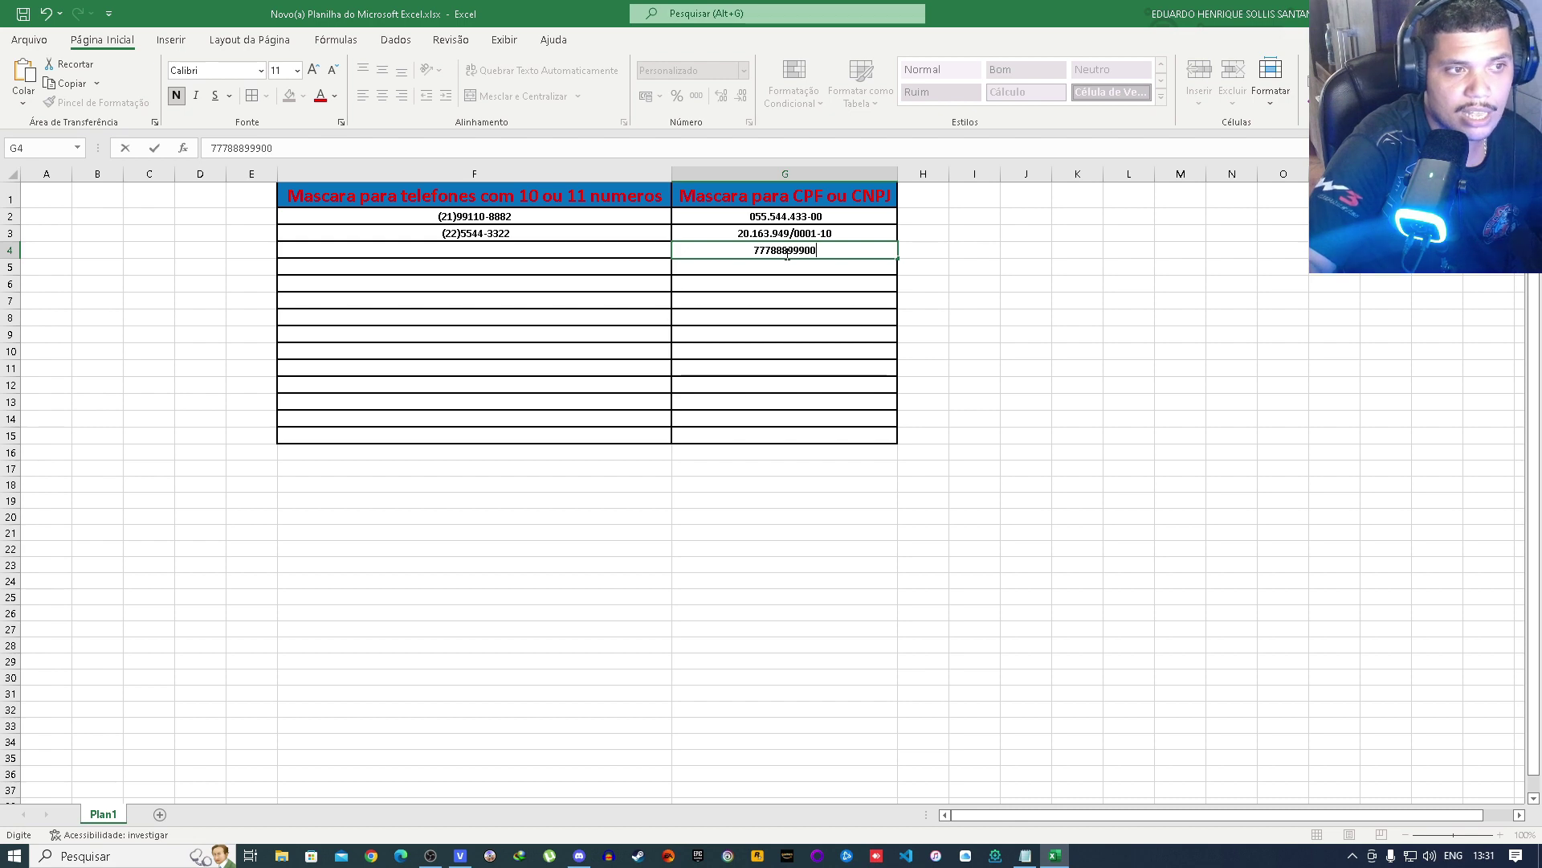
key("Return")
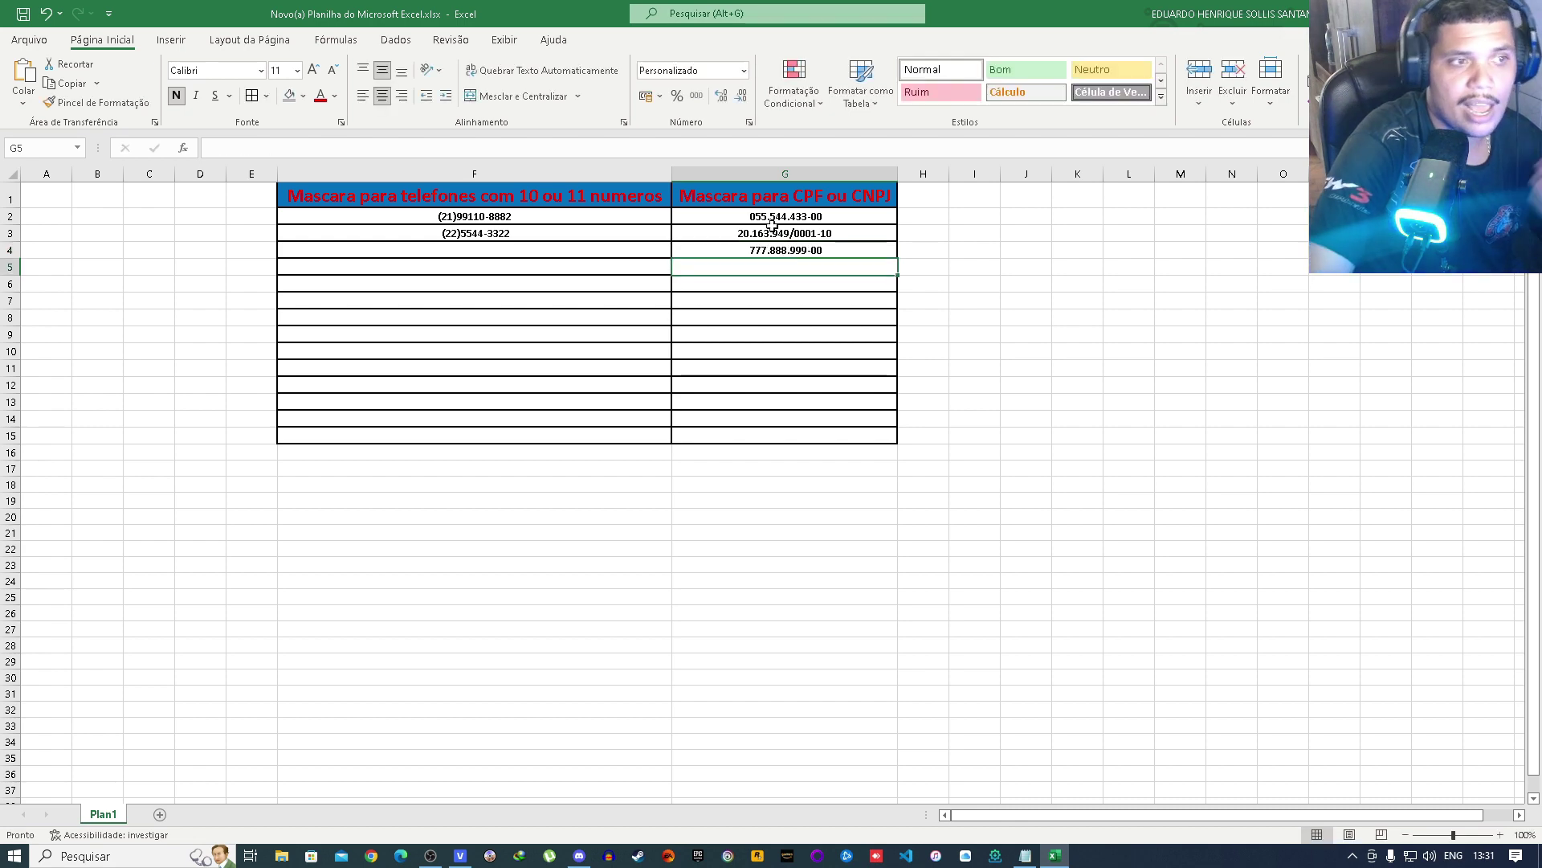